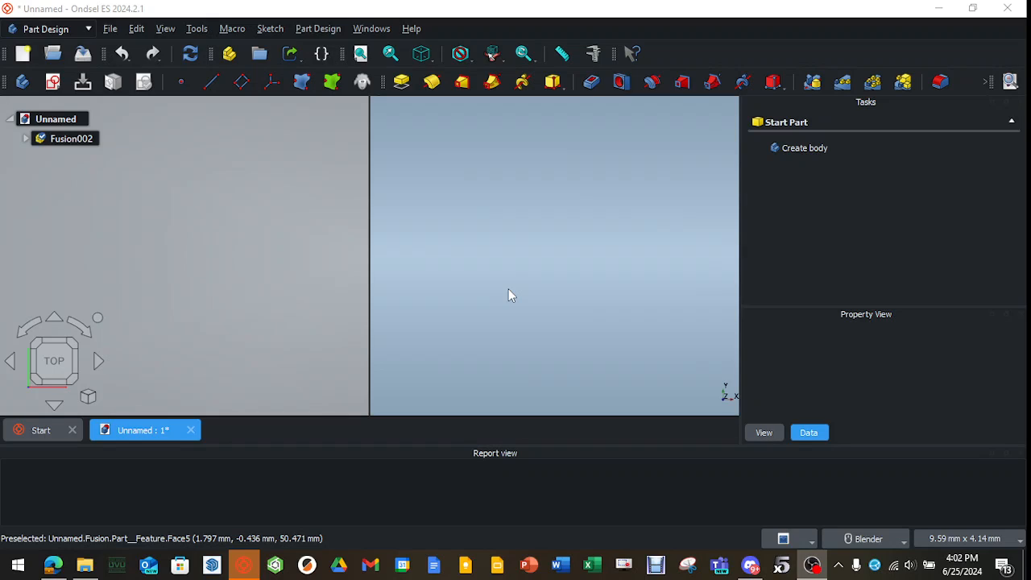
# Rename the Fusion part inside the Fusion002 group, comprising the nose cone and body tube, as Rocket body.
pyautogui.click(507, 288)
pyautogui.press('0')
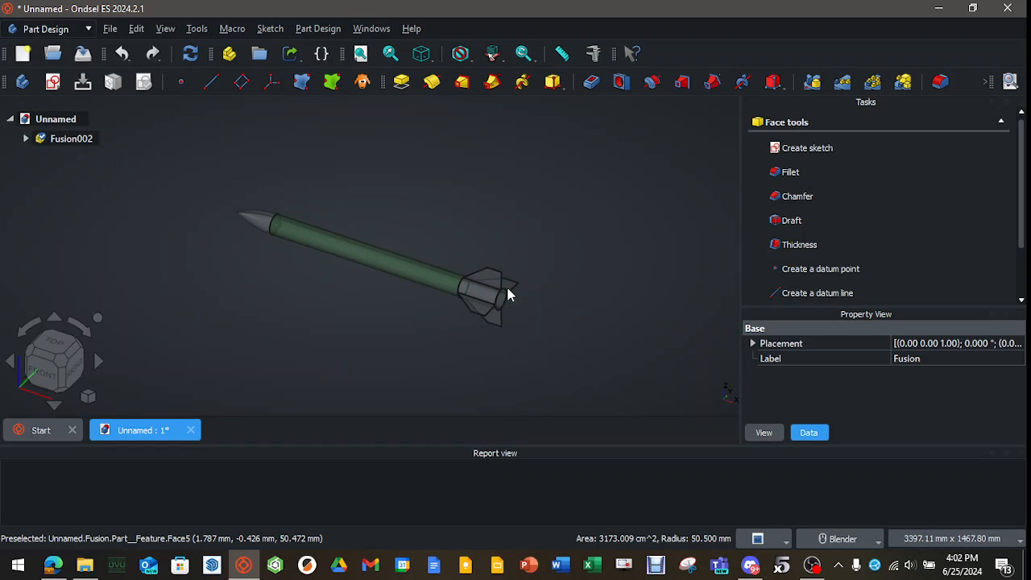
pyautogui.click(312, 297)
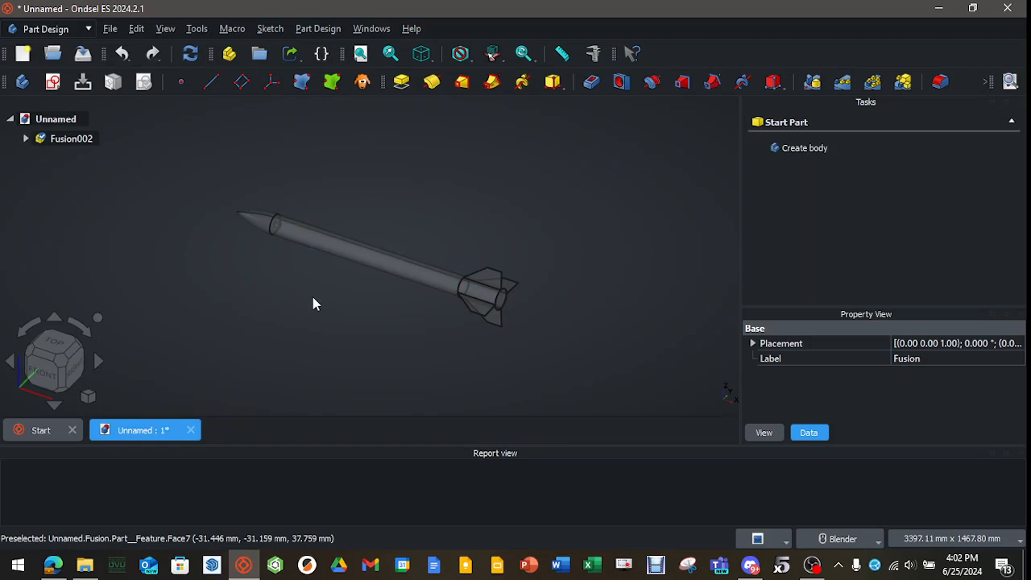
pyautogui.moveTo(312, 296); pyautogui.dragTo(384, 324, button='middle')
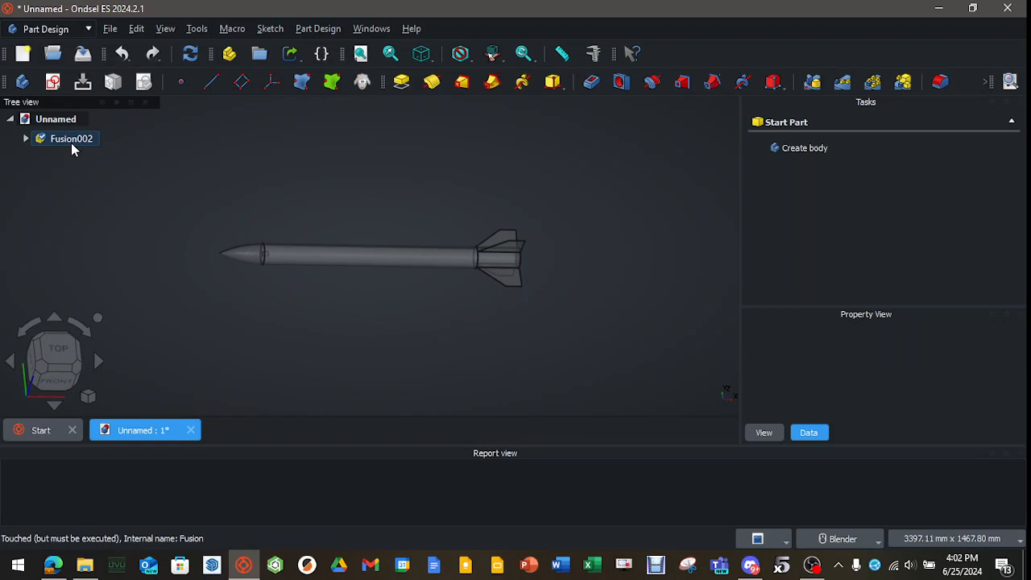
pyautogui.click(69, 142)
pyautogui.click(25, 138)
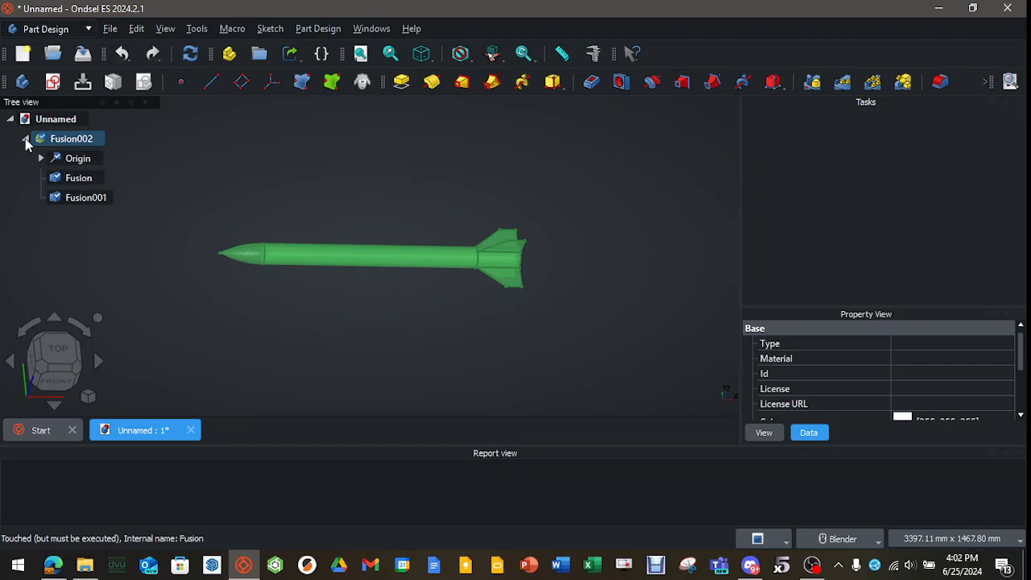
pyautogui.click(81, 179)
pyautogui.rightClick(83, 184)
pyautogui.click(145, 453)
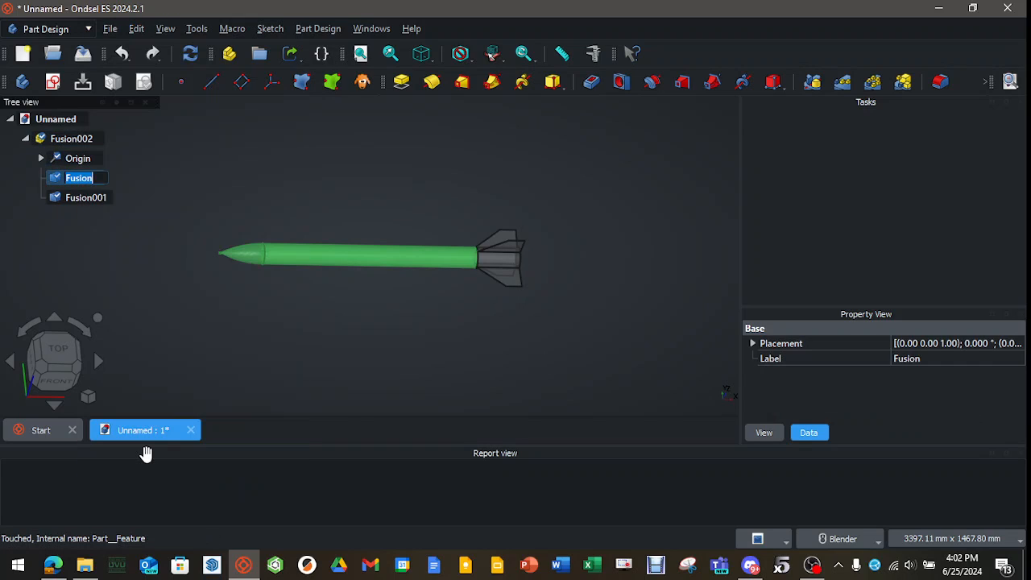
pyautogui.write('Rocket body')
pyautogui.click(150, 226)
# Rename the Fusion001 fin section as Fin can.
pyautogui.click(81, 198)
pyautogui.rightClick(82, 198)
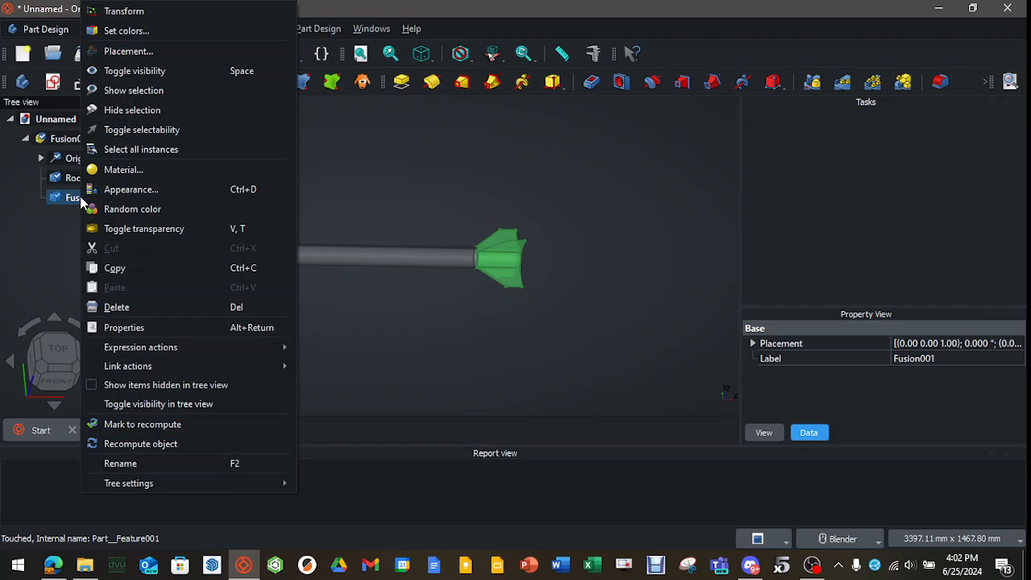
pyautogui.click(121, 464)
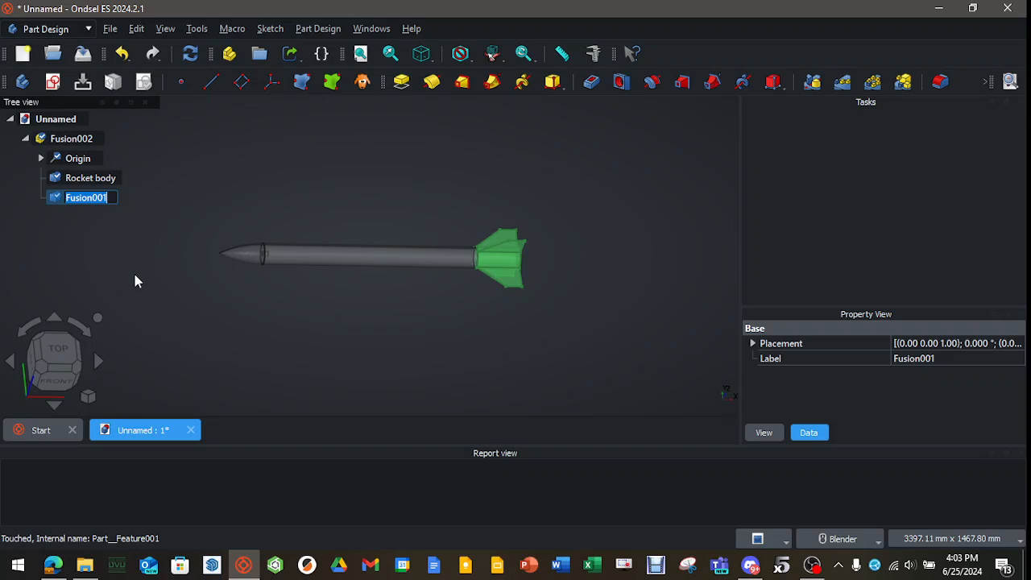
pyautogui.write('Fin can')
pyautogui.press('Return')
pyautogui.click(135, 281)
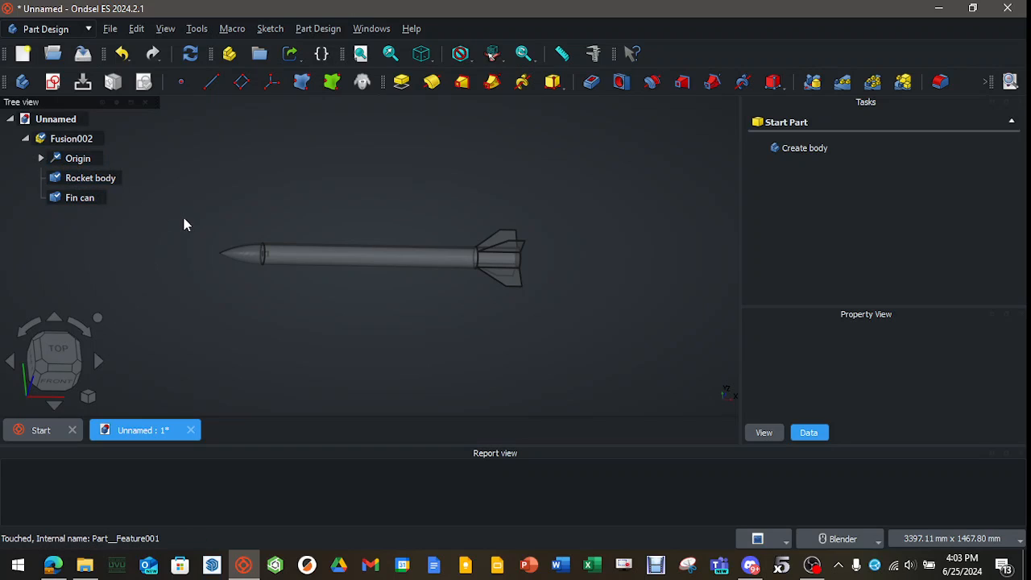
pyautogui.click(90, 178)
pyautogui.click(79, 198)
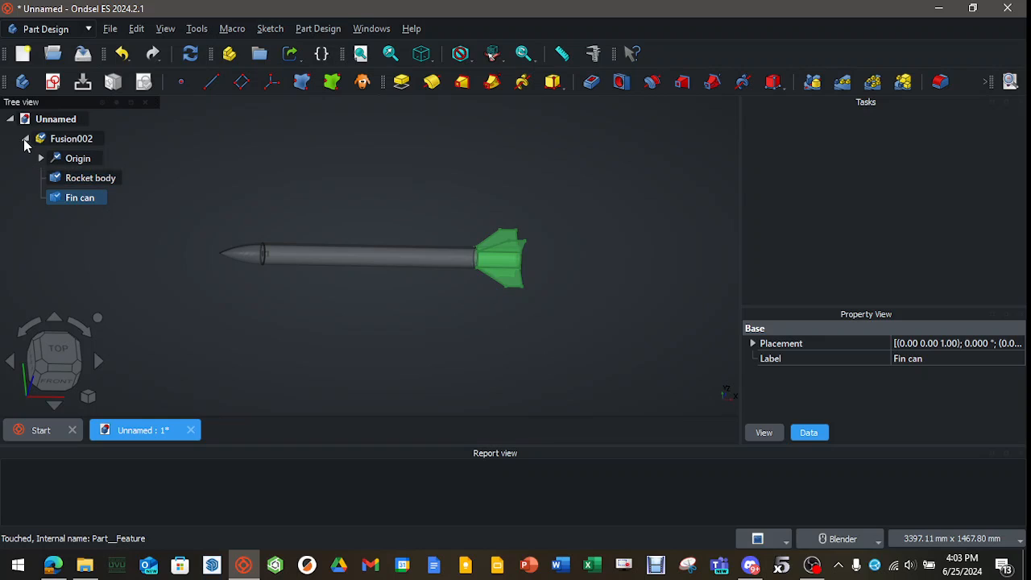
# Rename the Fusion002 group as Full Rocket and recompute the document.
pyautogui.click(25, 138)
pyautogui.click(72, 139)
pyautogui.rightClick(71, 140)
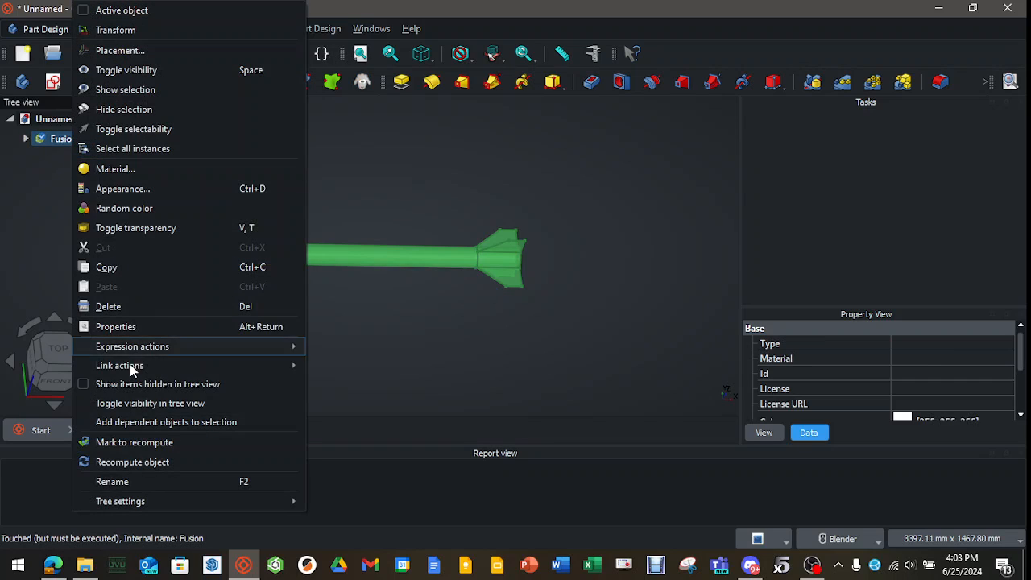
pyautogui.click(122, 484)
pyautogui.write('Full ')
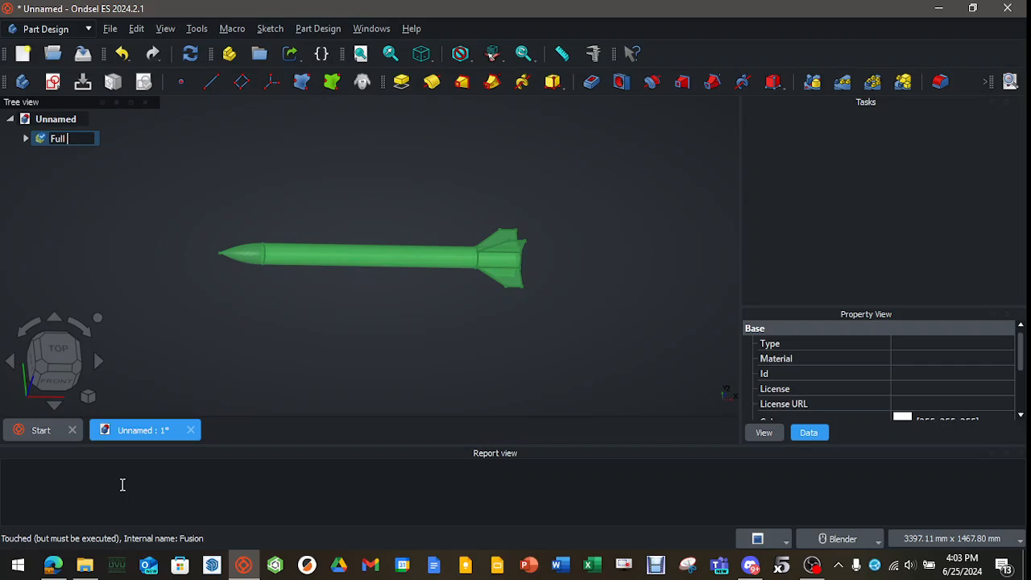
pyautogui.write('Rocket')
pyautogui.press('Return')
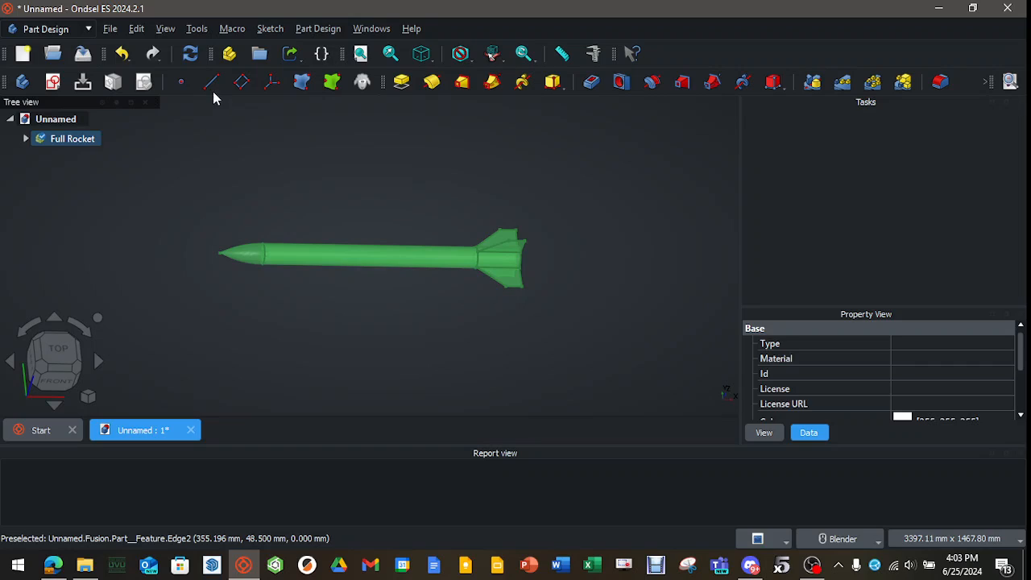
pyautogui.click(190, 53)
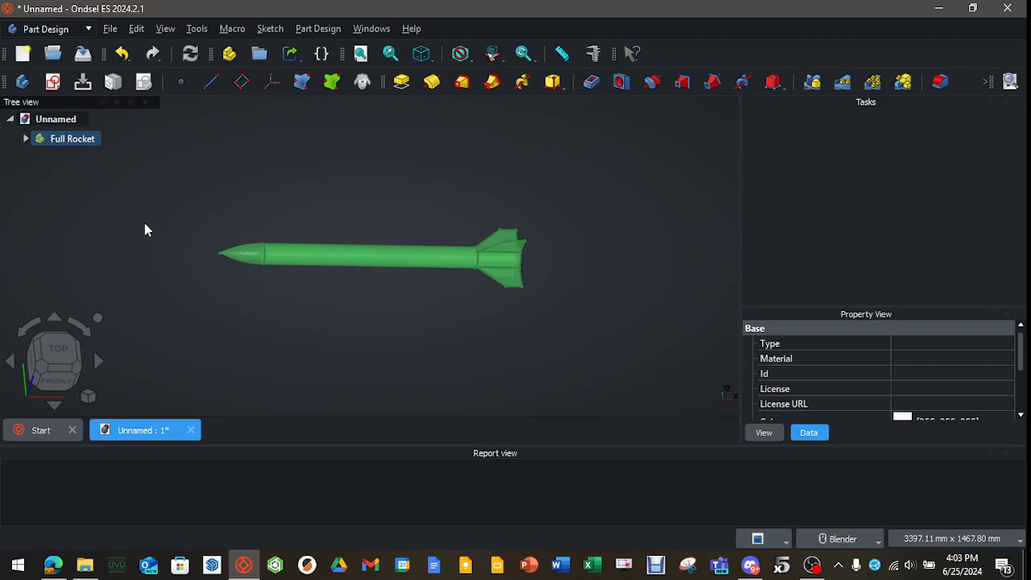
pyautogui.click(145, 228)
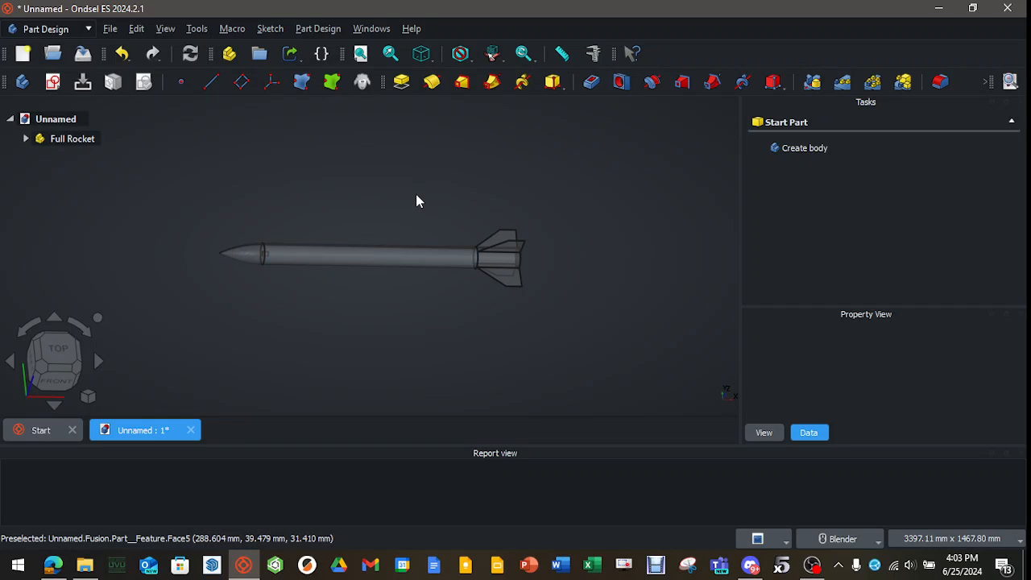
# Create a cube solid in the Part workbench and rename it Flow cube.
pyautogui.click(48, 29)
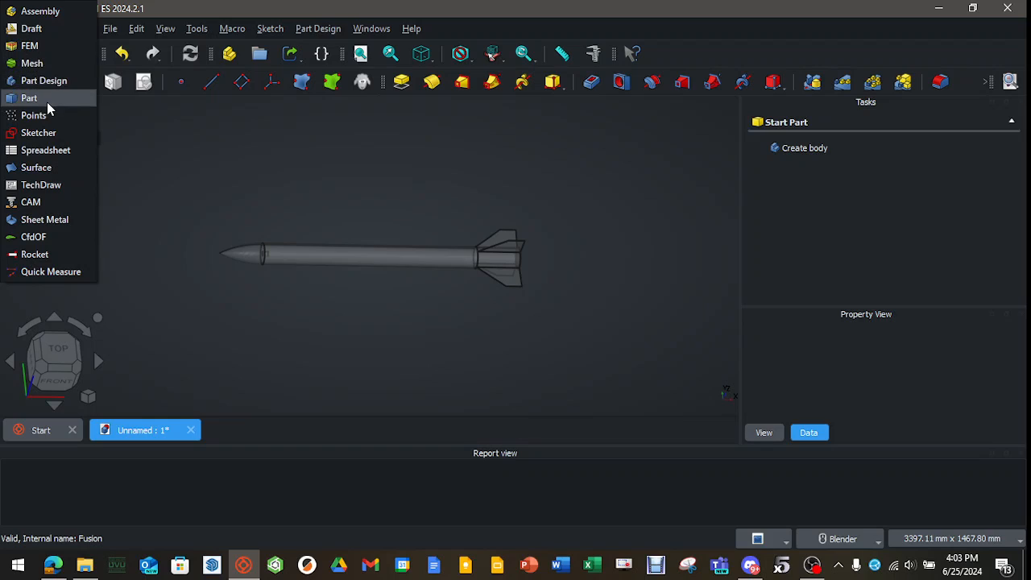
pyautogui.click(46, 100)
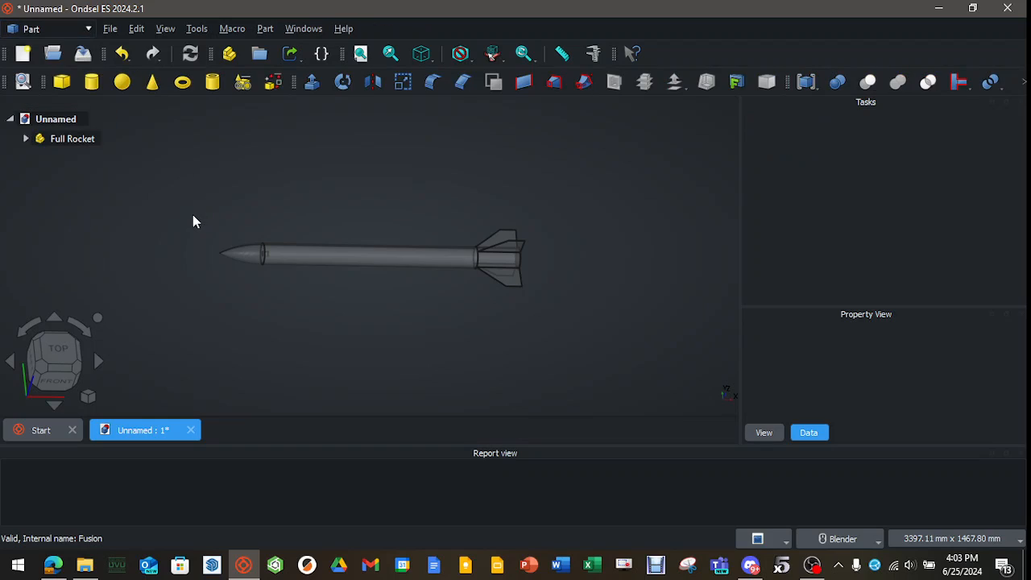
pyautogui.click(62, 81)
pyautogui.click(63, 160)
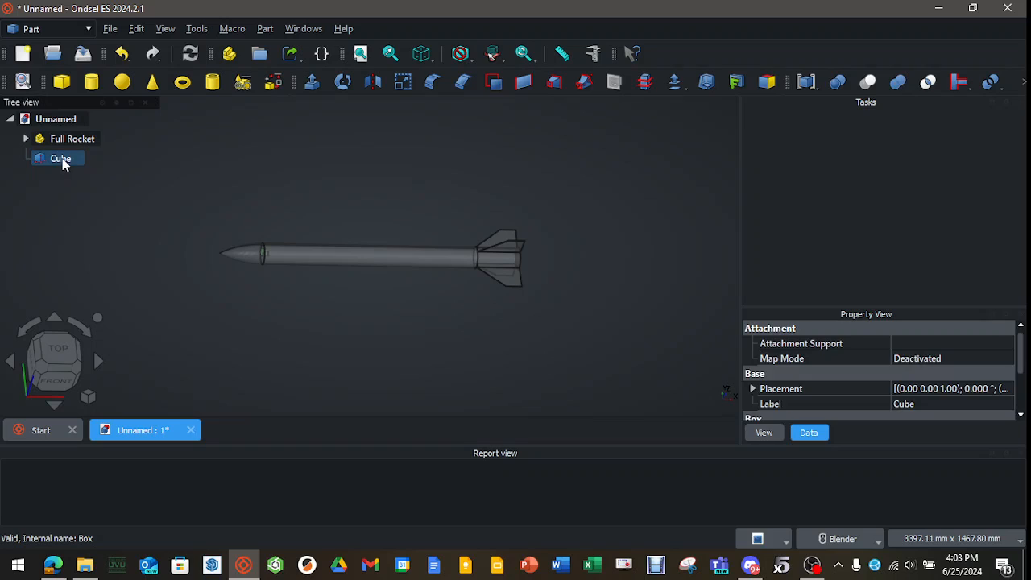
pyautogui.rightClick(63, 159)
pyautogui.click(102, 541)
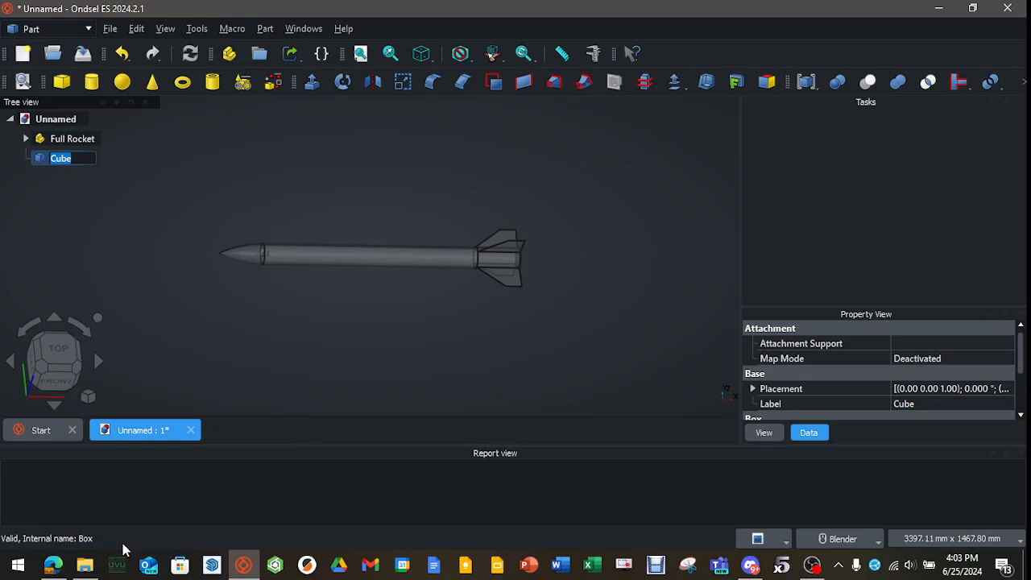
pyautogui.write('Flow cube')
pyautogui.click(136, 208)
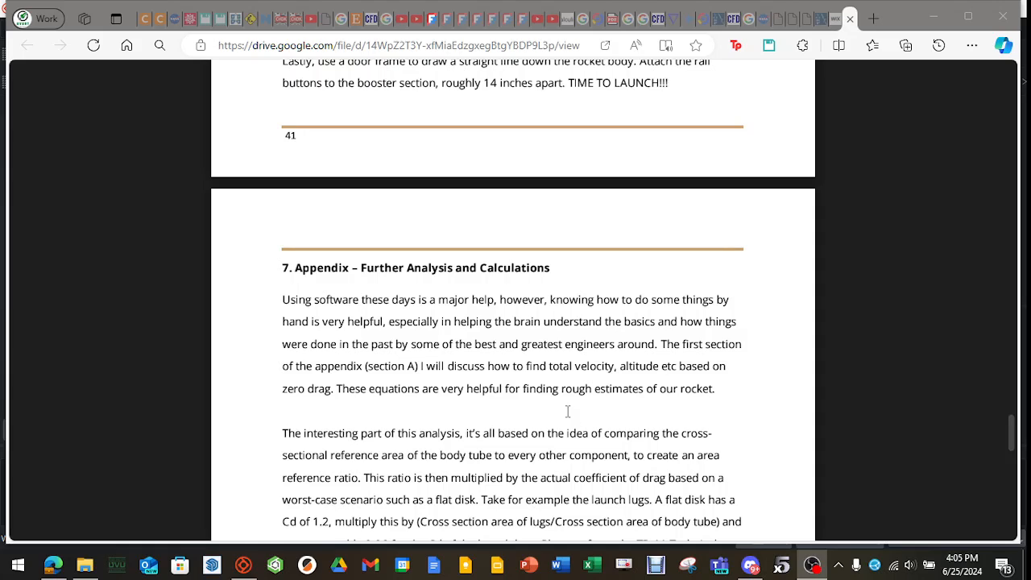
# Switch to the project PDF in the browser and read the appendix introduction and Appendix A's zero drag equations for velocity and altitude.
pyautogui.scroll(-5, 575, 395)
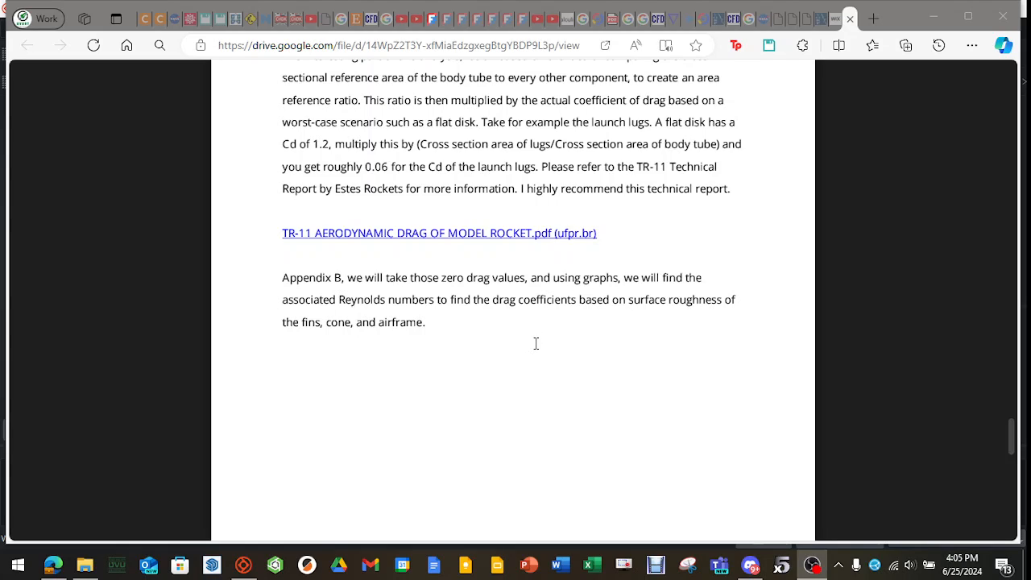
pyautogui.scroll(1, 531, 336)
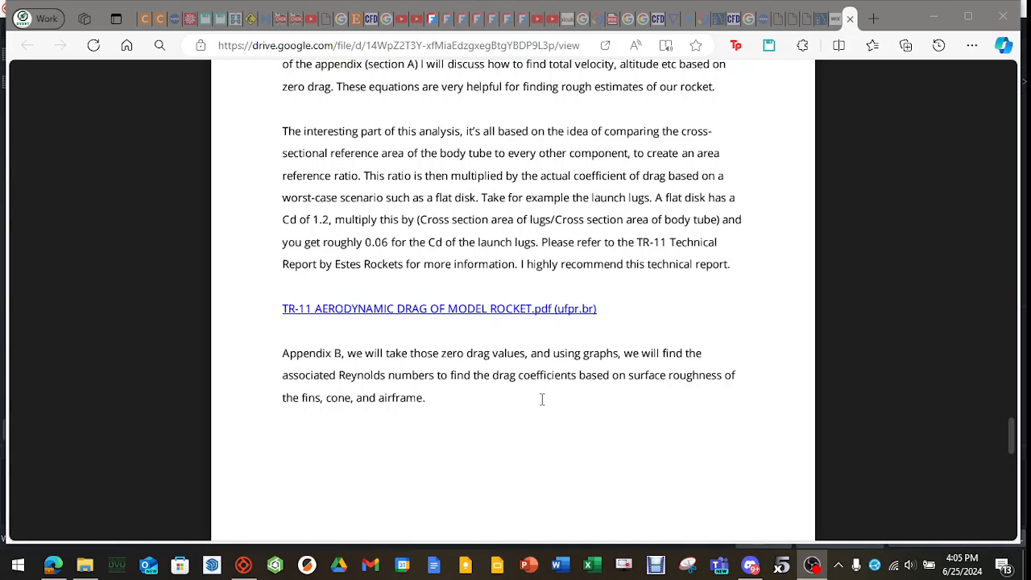
pyautogui.scroll(-5, 542, 399)
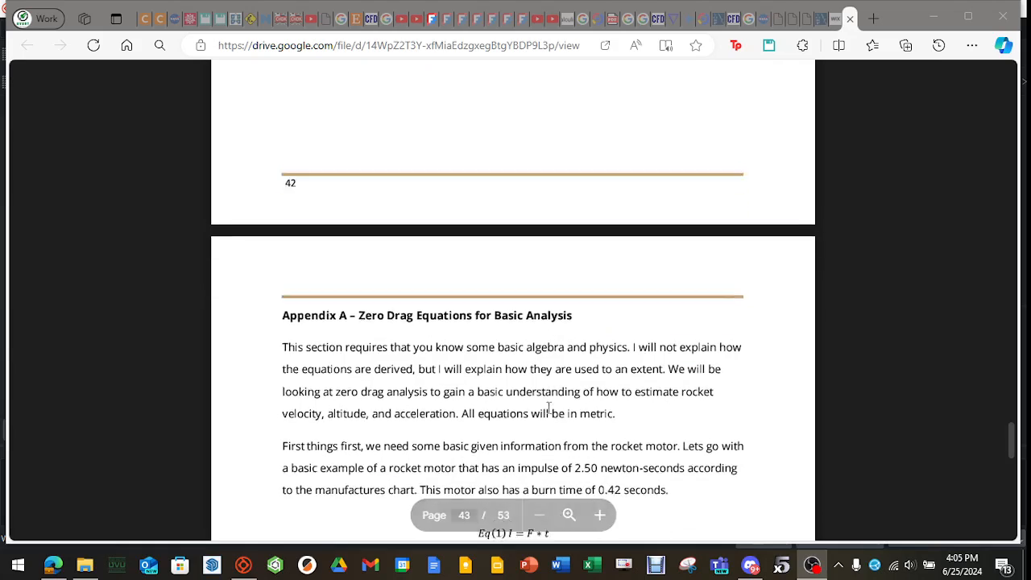
pyautogui.scroll(-2, 548, 408)
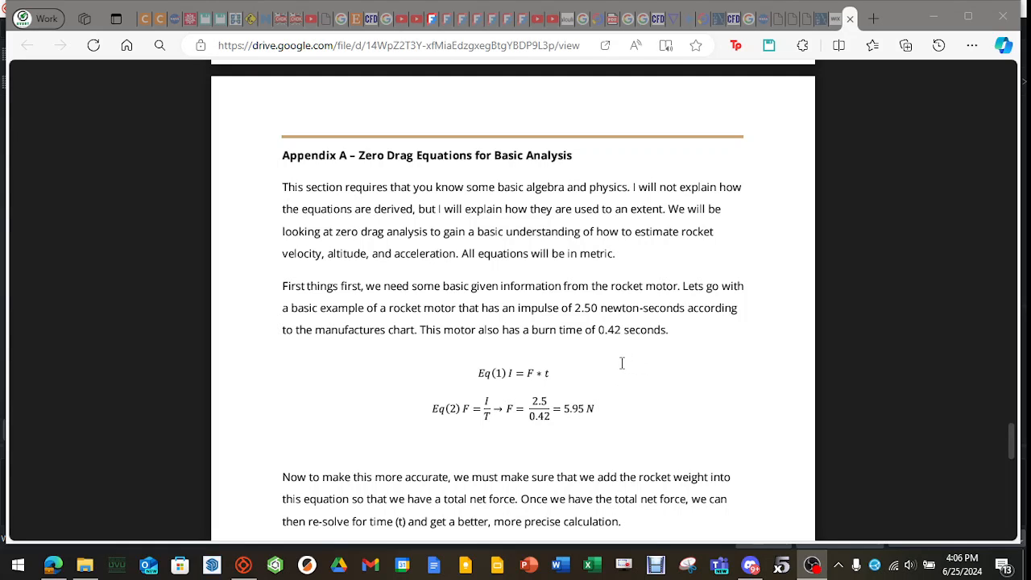
pyautogui.scroll(-8, 622, 364)
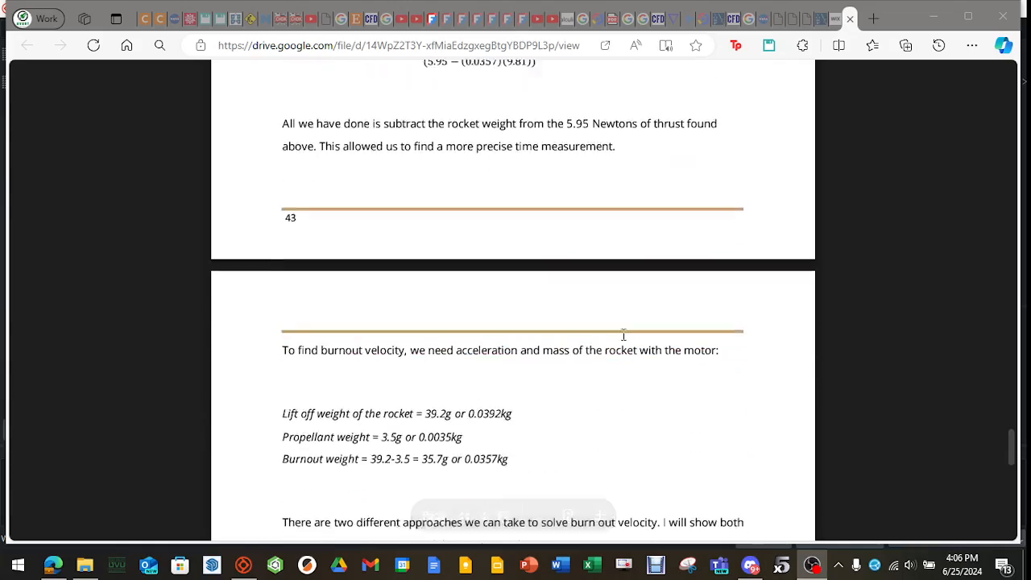
pyautogui.scroll(-10, 623, 335)
pyautogui.scroll(3, 622, 334)
pyautogui.scroll(-3, 623, 334)
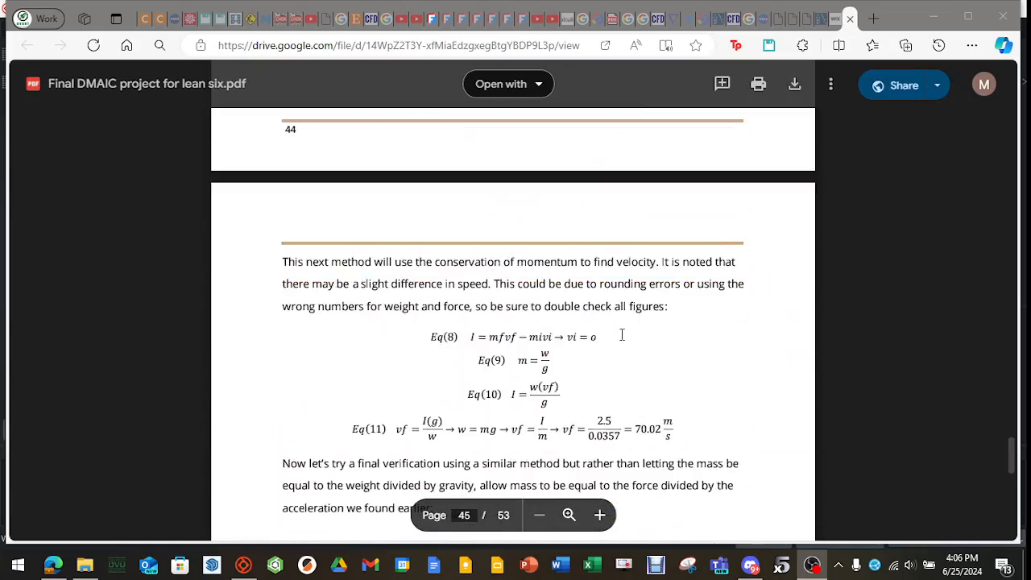
pyautogui.scroll(-20, 621, 335)
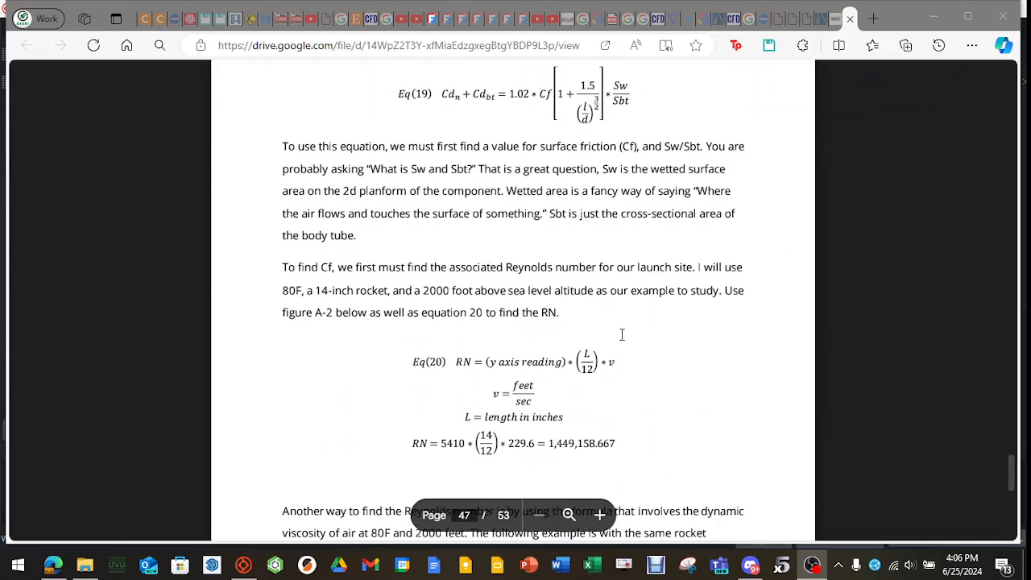
# Read Appendix B's rocket drawing, drag coefficient equation 19, and the two Reynolds number calculation methods.
pyautogui.scroll(15, 622, 334)
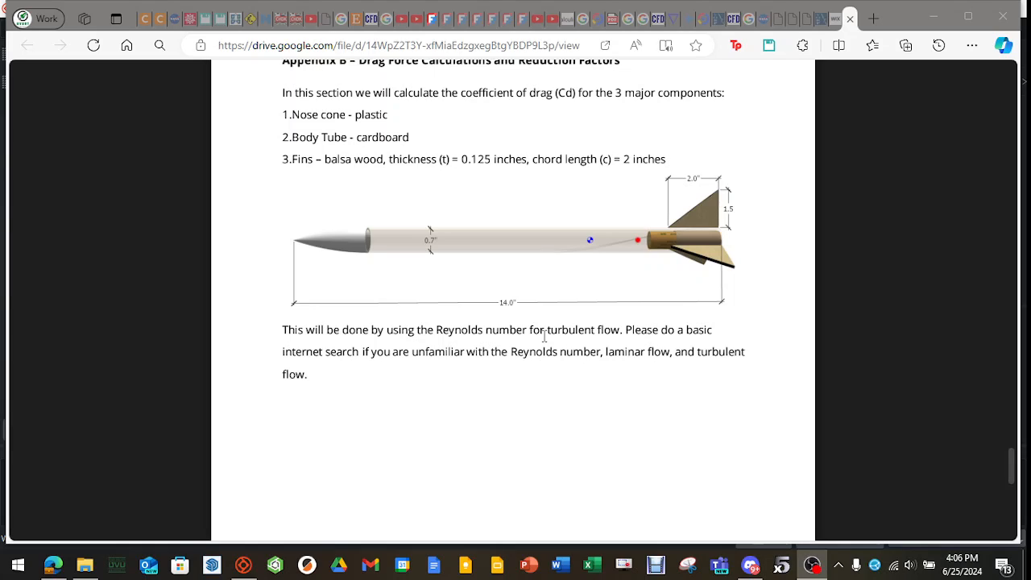
pyautogui.scroll(-2, 602, 278)
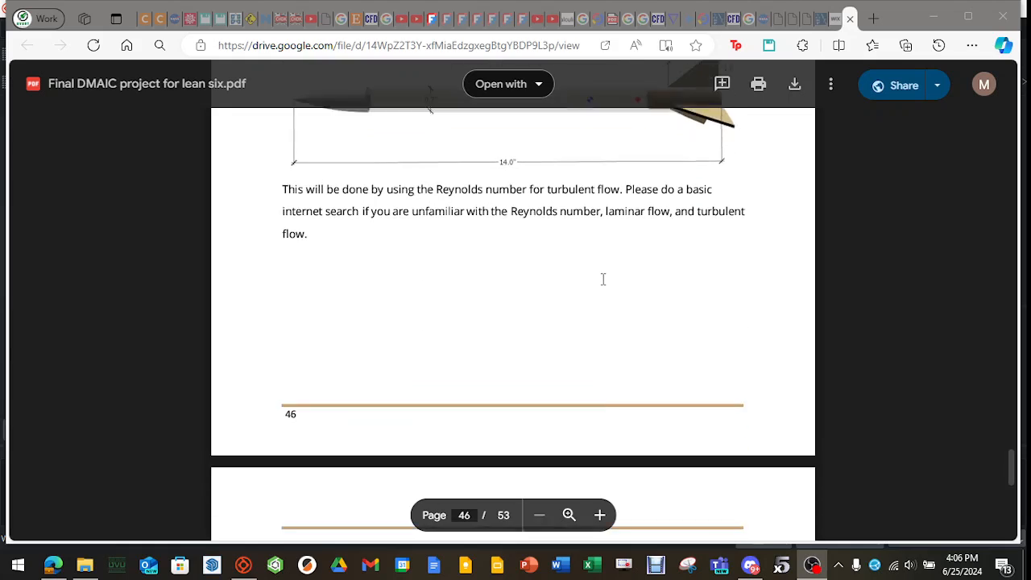
pyautogui.scroll(-4, 603, 278)
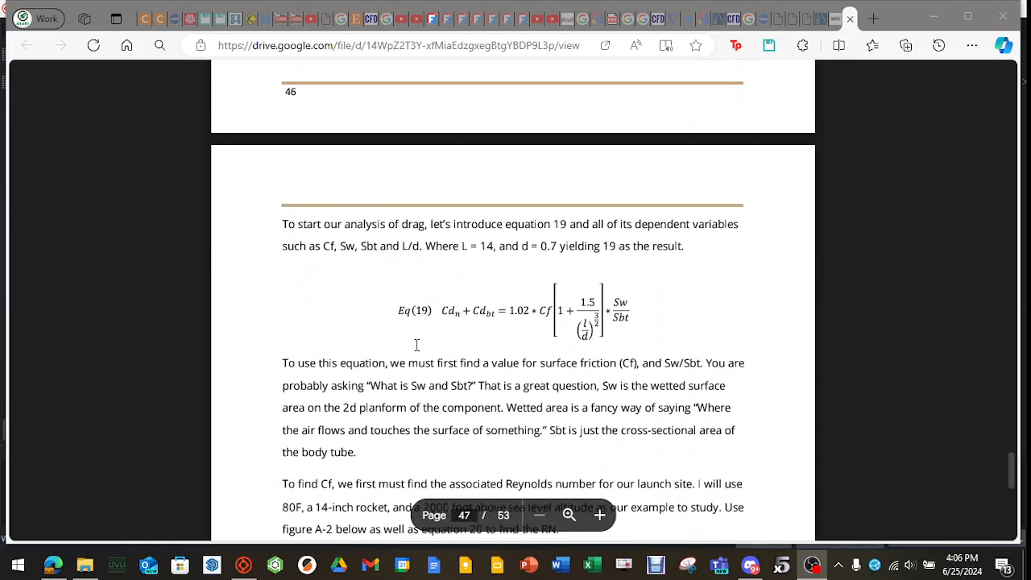
pyautogui.scroll(-1, 416, 344)
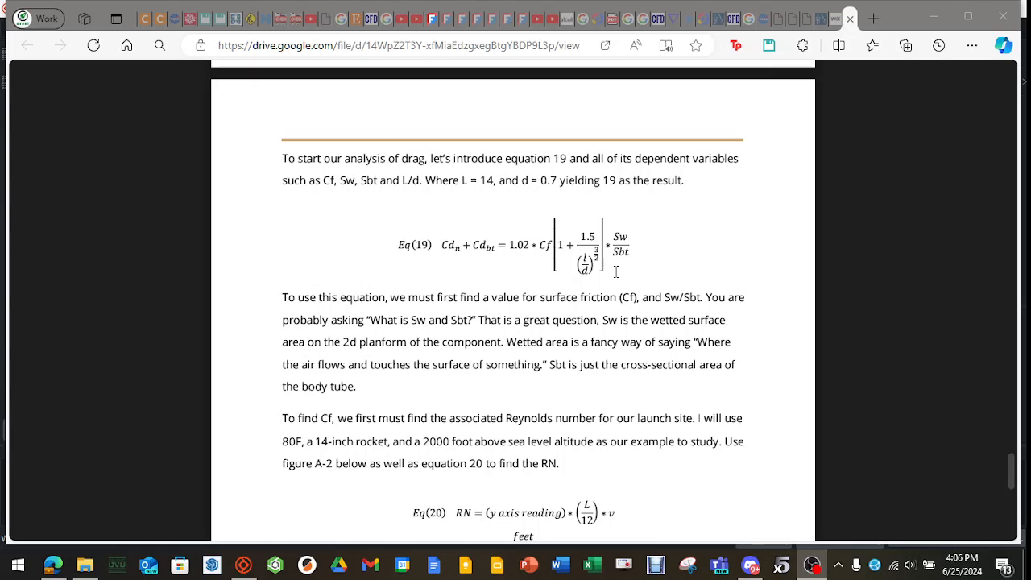
pyautogui.scroll(-2, 516, 322)
pyautogui.scroll(-1, 510, 321)
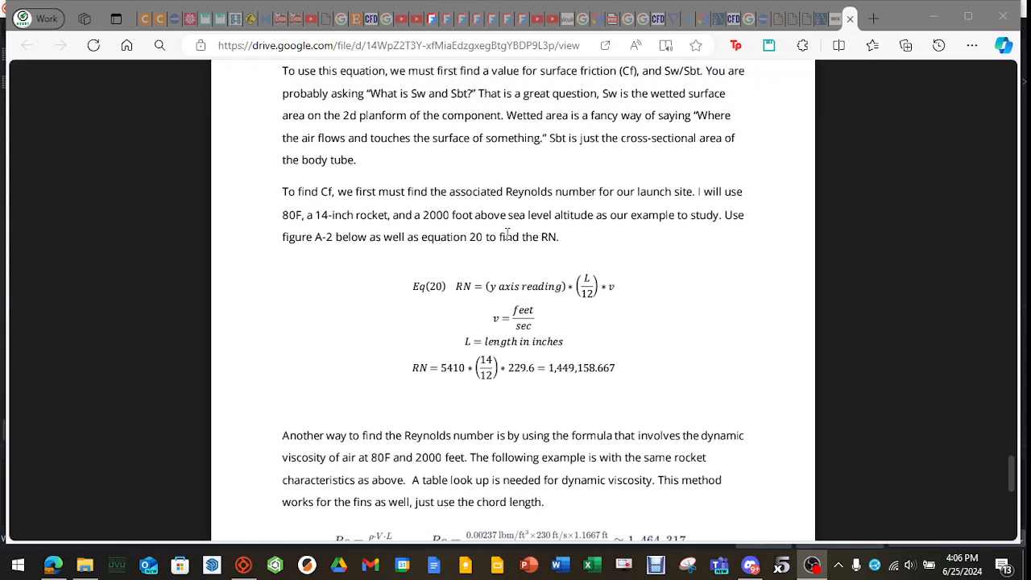
pyautogui.scroll(-1, 506, 233)
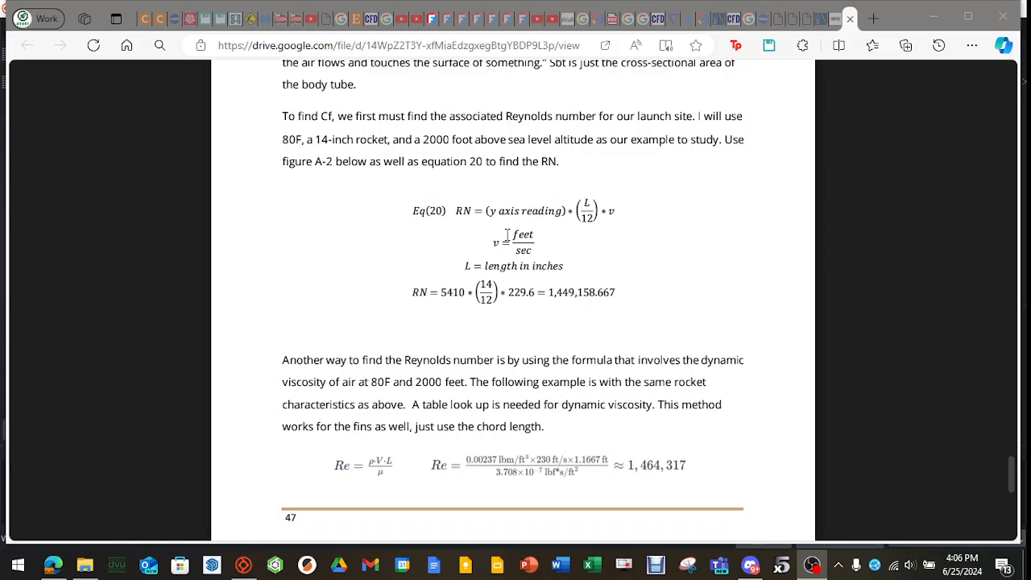
pyautogui.scroll(-1, 506, 236)
pyautogui.scroll(-1, 534, 188)
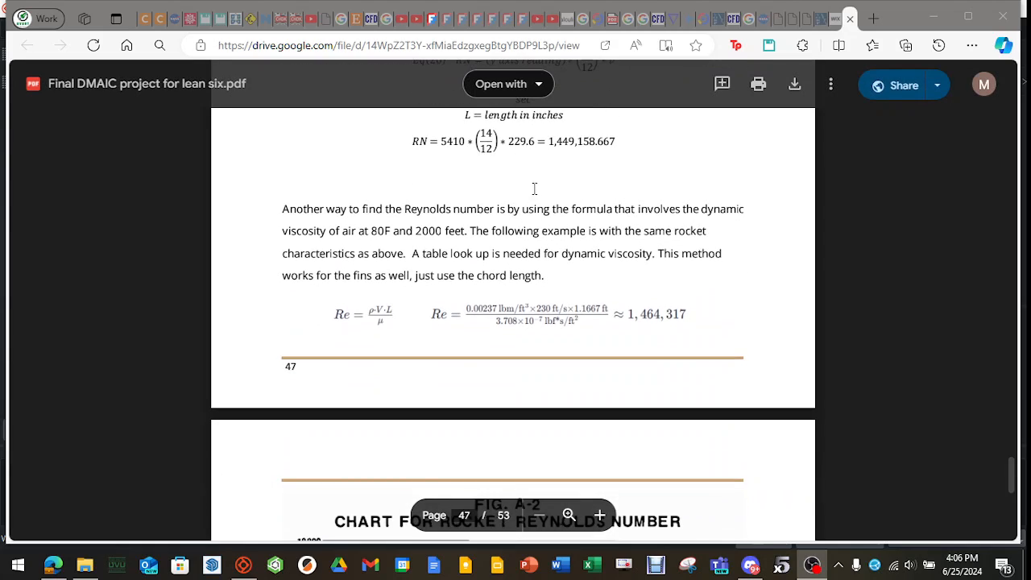
# Examine the Fig. A-2 Reynolds number chart, the surface friction coefficient formula, and the Fig. A-1 skin friction chart.
pyautogui.scroll(-5, 534, 189)
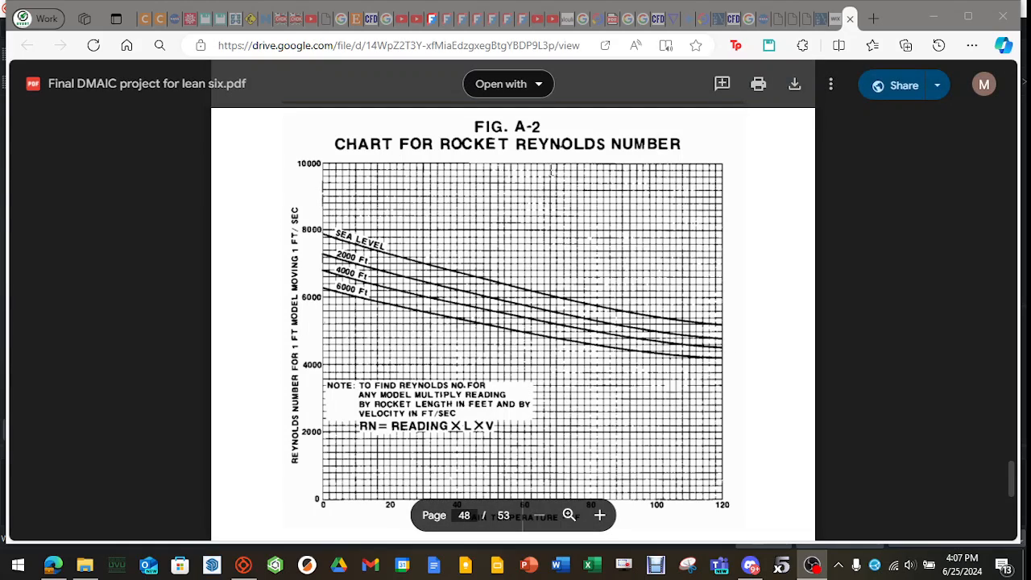
pyautogui.scroll(-1, 555, 241)
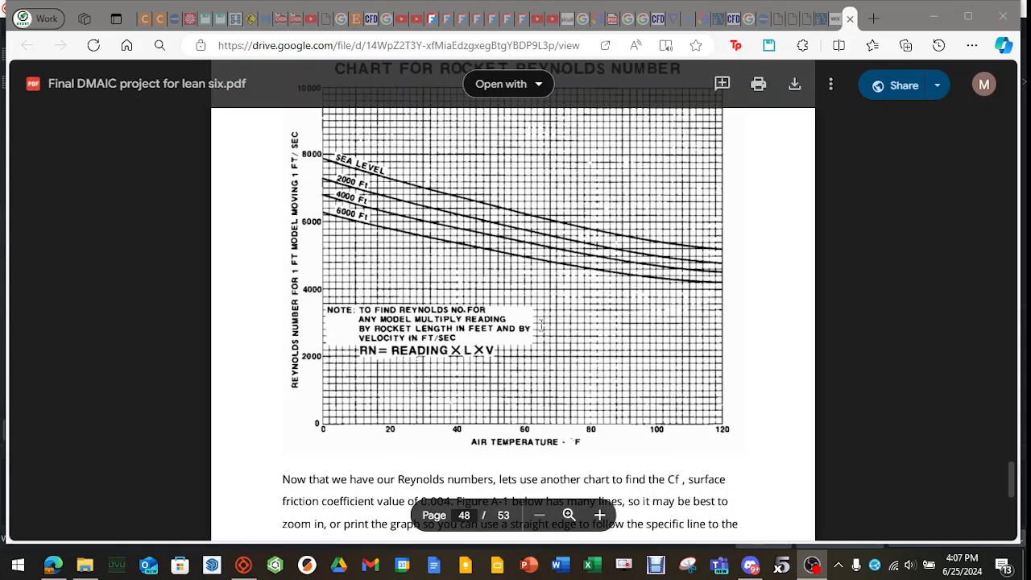
pyautogui.scroll(-1, 506, 286)
pyautogui.scroll(-3, 506, 285)
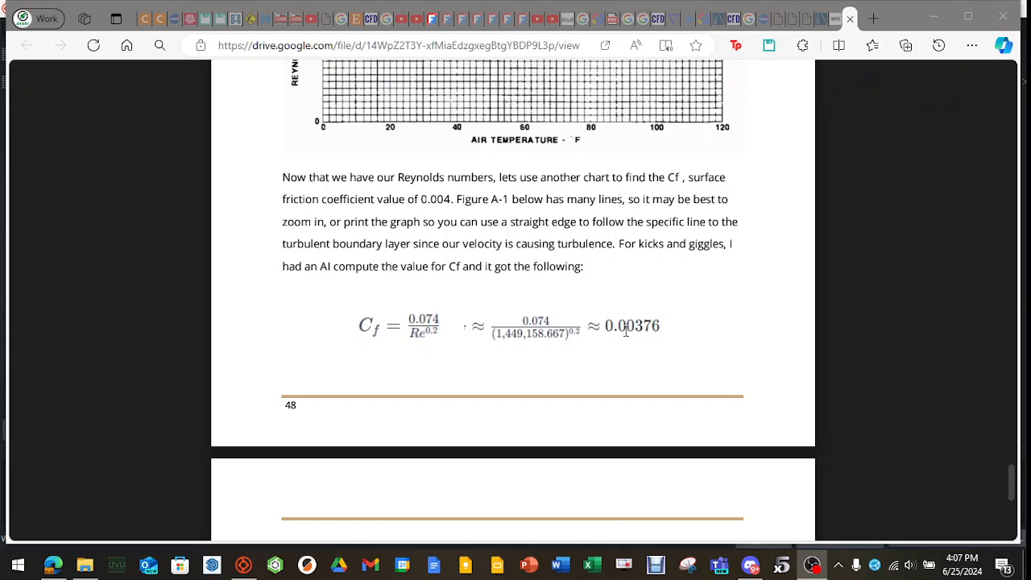
pyautogui.scroll(-3, 626, 330)
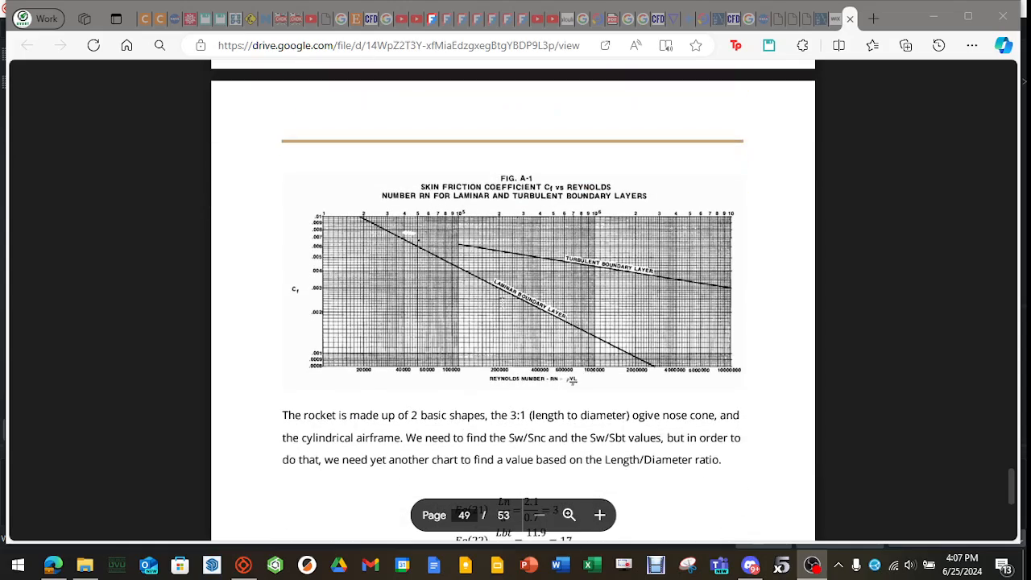
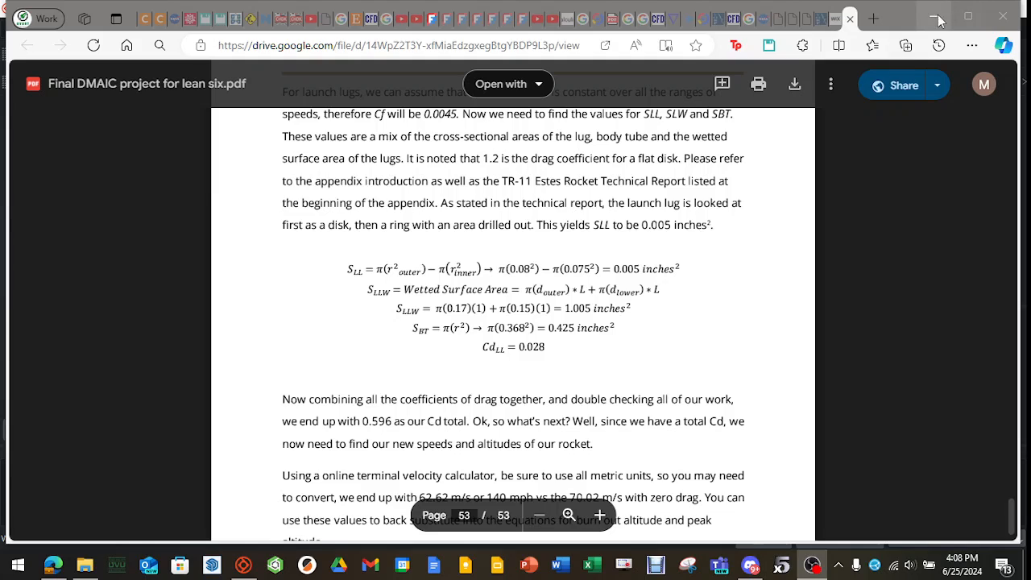
# Switch to Ondsel ES and set the Flow cube's position to x -500 mm, y -1500 mm and z -1500 mm.
pyautogui.click(932, 16)
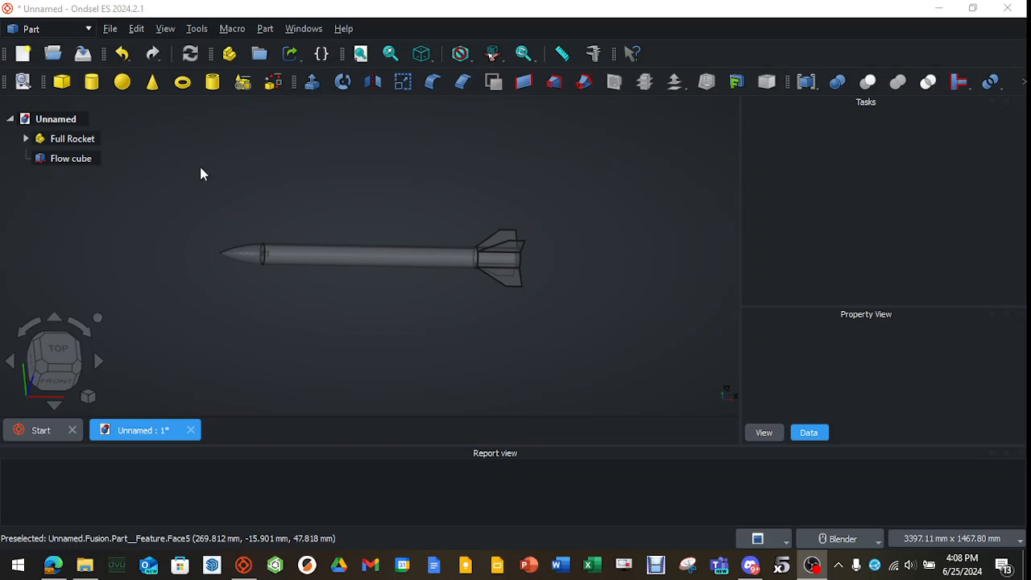
pyautogui.click(58, 159)
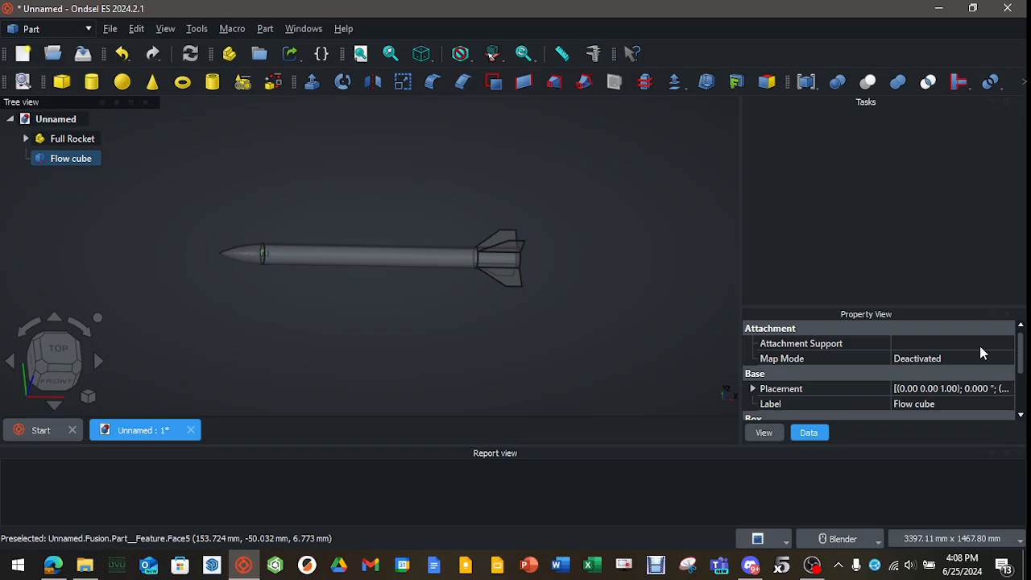
pyautogui.click(752, 389)
pyautogui.scroll(-2, 757, 387)
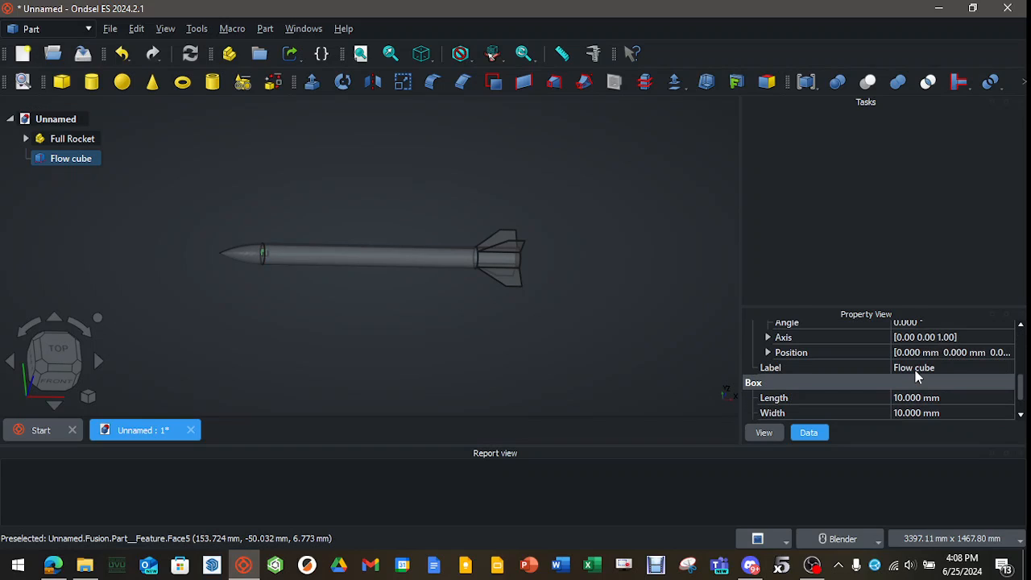
pyautogui.click(769, 353)
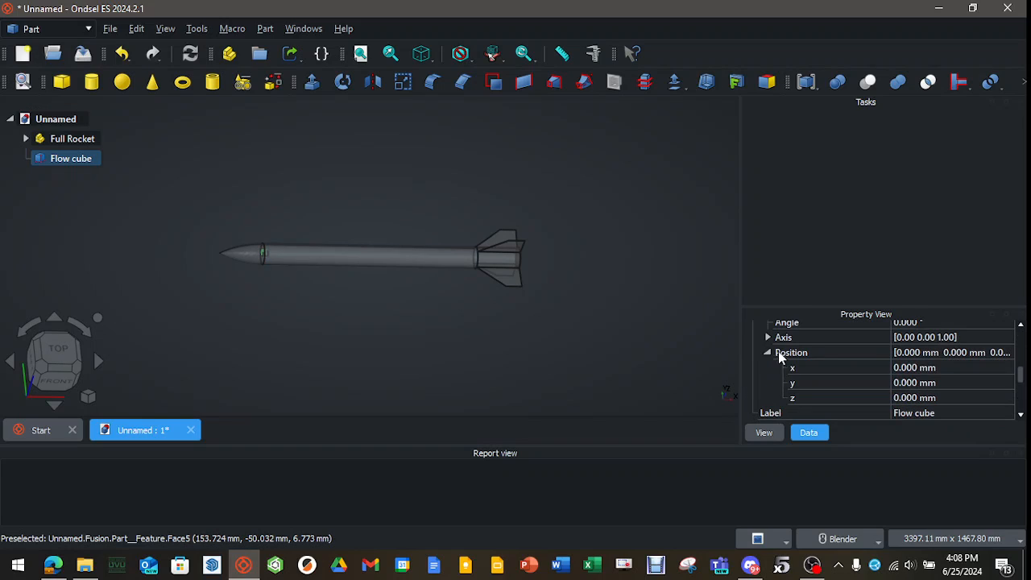
pyautogui.click(908, 367)
pyautogui.write('-500')
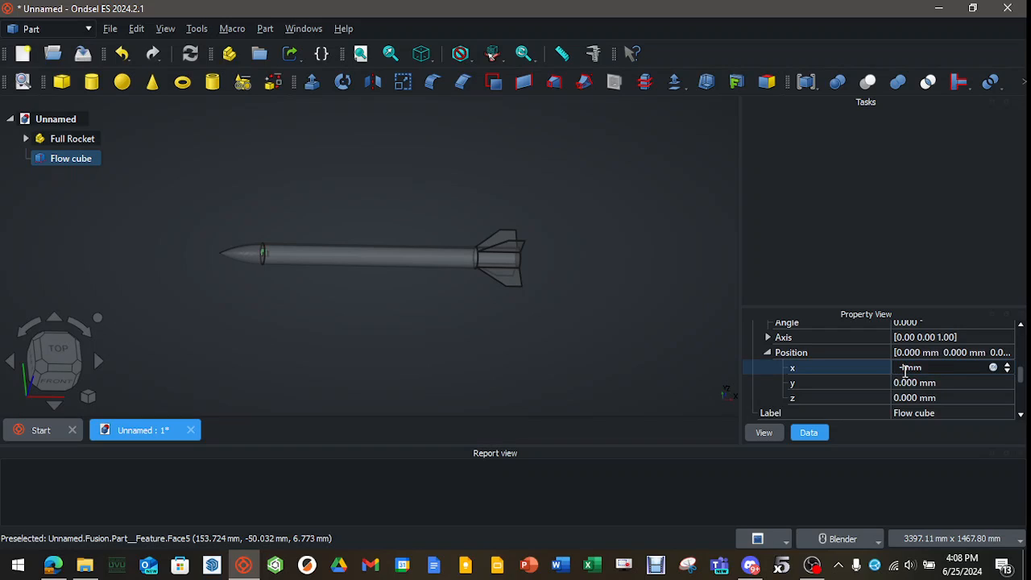
pyautogui.press('Tab')
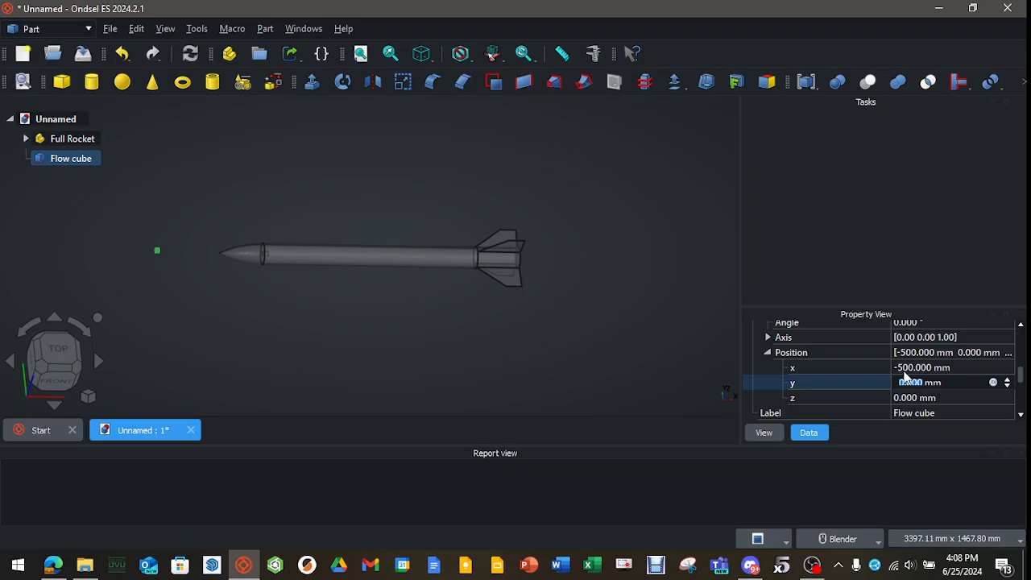
pyautogui.write('-')
pyautogui.write('1500')
pyautogui.press('Tab')
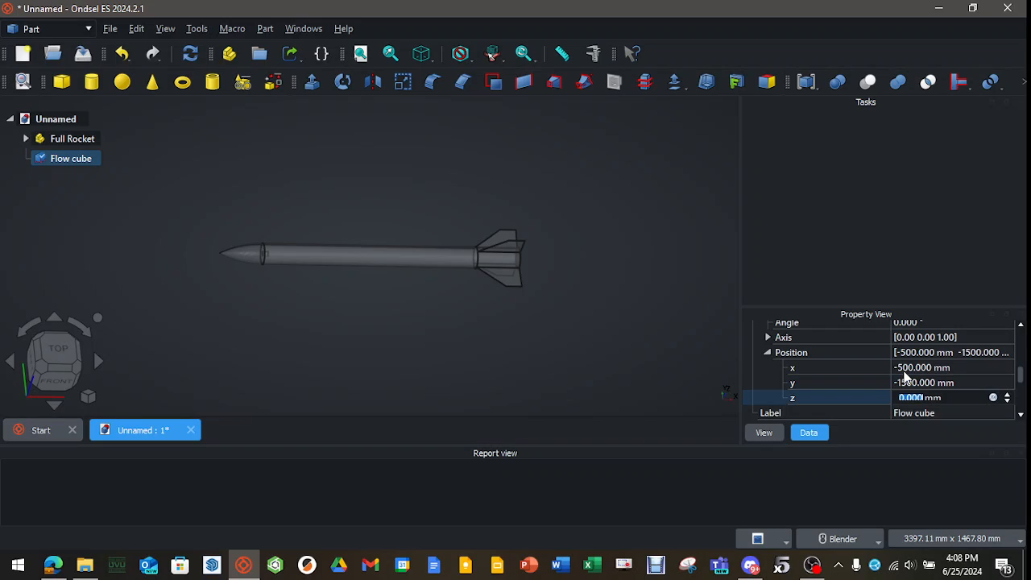
pyautogui.write('-1500')
pyautogui.click(766, 351)
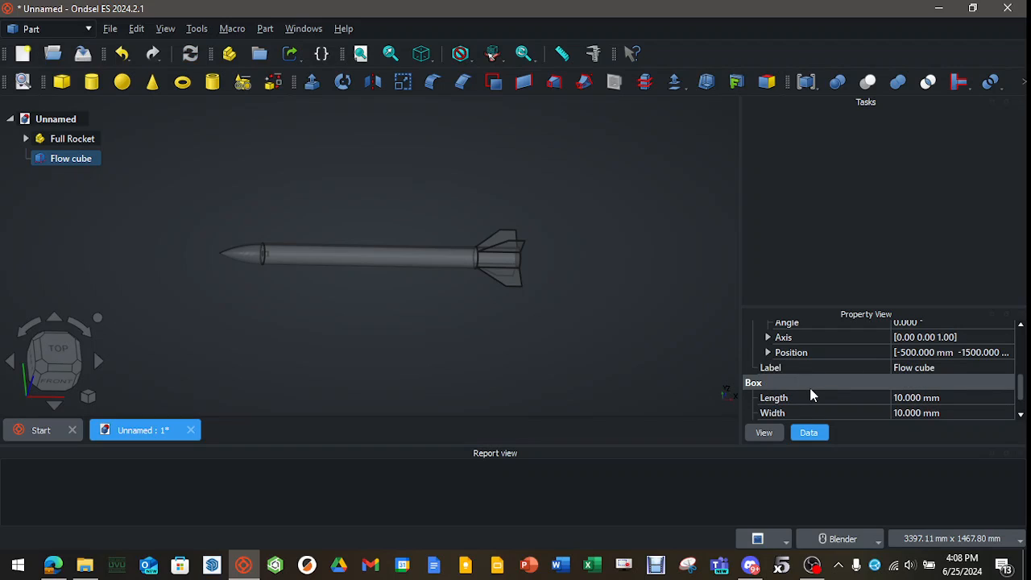
# Set the Flow cube's length to 8000 mm, width to 3000 mm and height to 3000 mm.
pyautogui.click(910, 398)
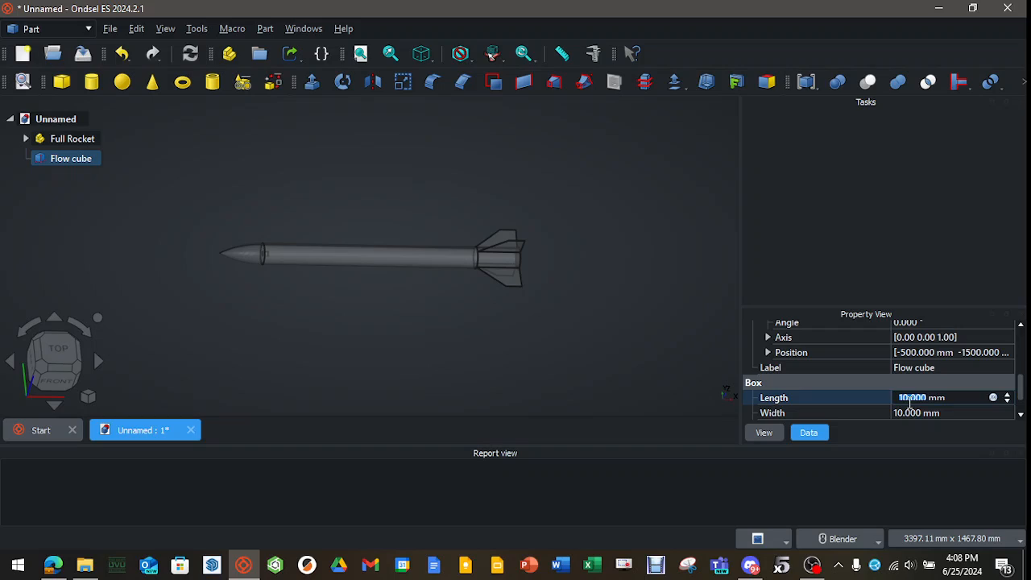
pyautogui.write('8000')
pyautogui.press('Tab')
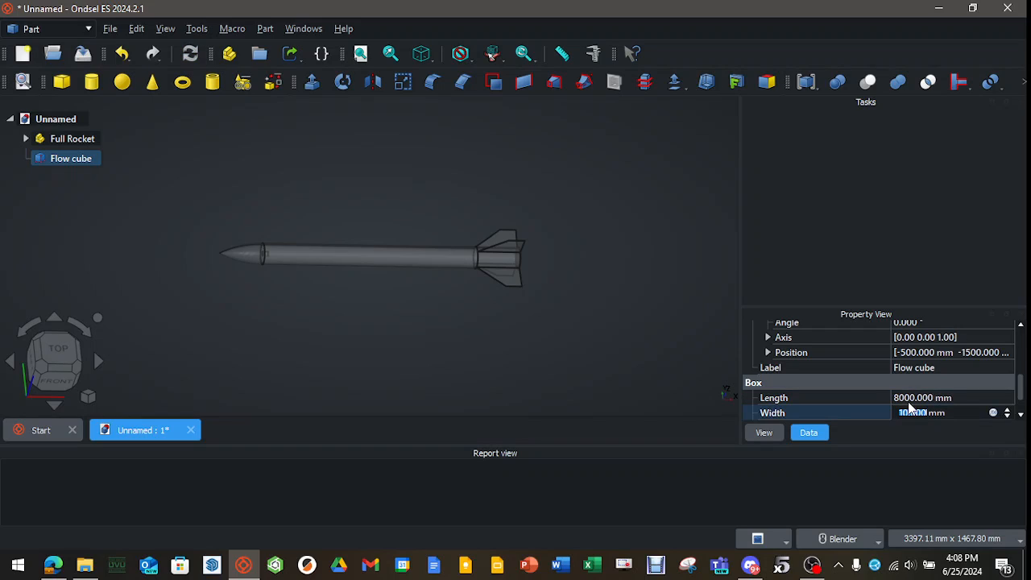
pyautogui.write('3000')
pyautogui.press('Tab')
pyautogui.write('3000')
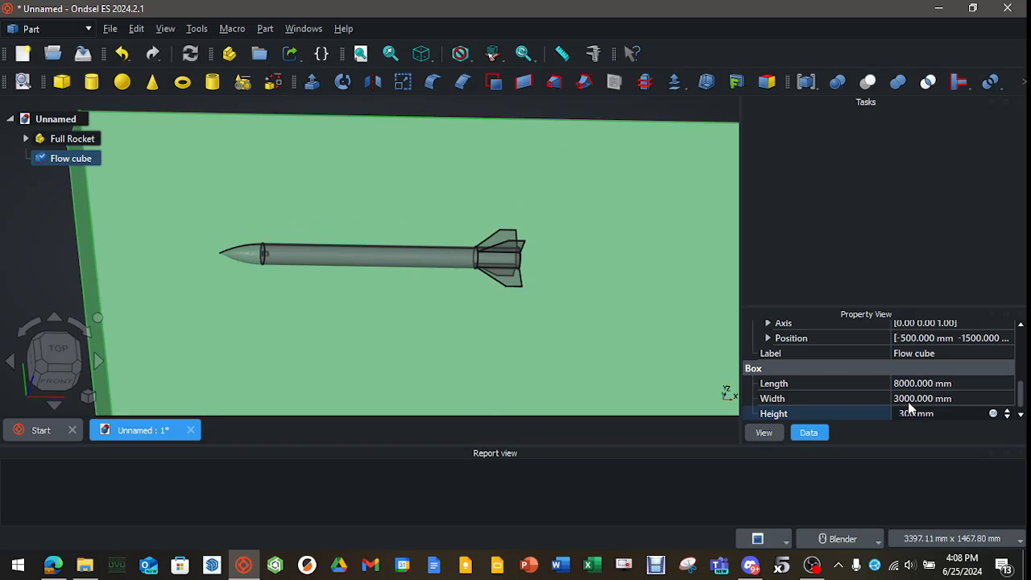
pyautogui.click(44, 234)
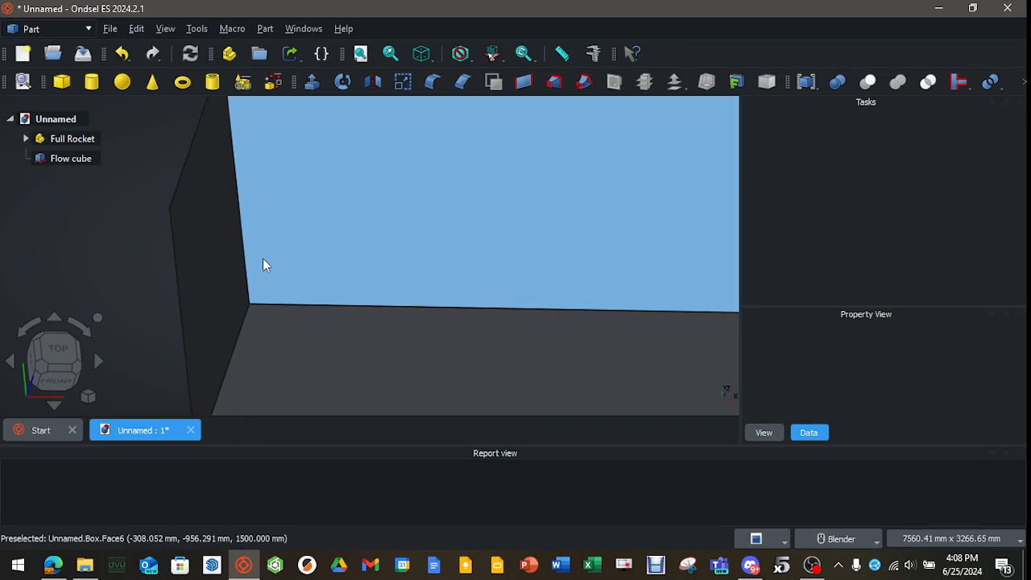
# Make the Flow cube transparent and check the rocket's placement inside it.
pyautogui.scroll(-4, 264, 259)
pyautogui.scroll(-2, 403, 266)
pyautogui.moveTo(388, 247); pyautogui.dragTo(390, 293, button='middle')
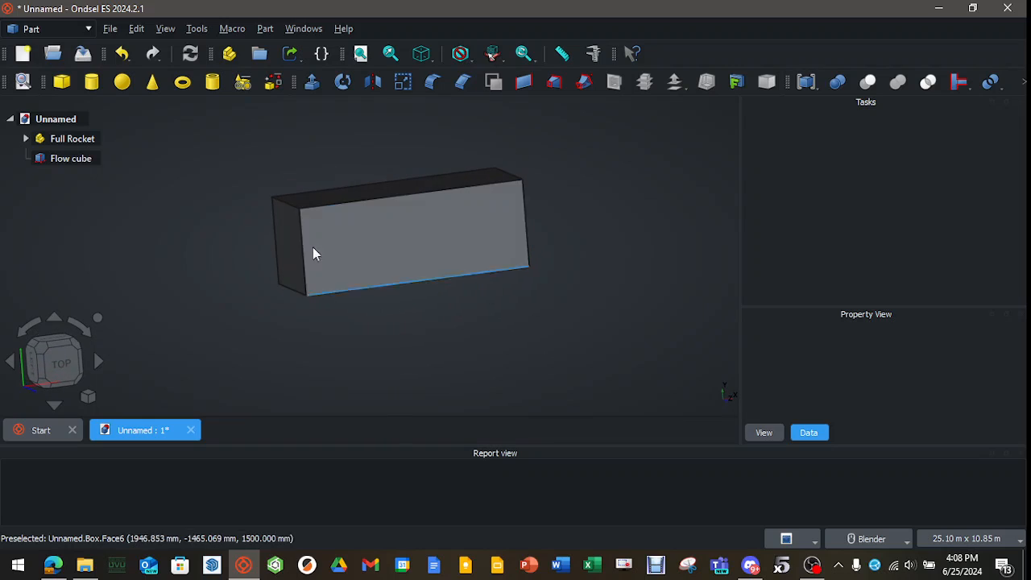
pyautogui.click(71, 158)
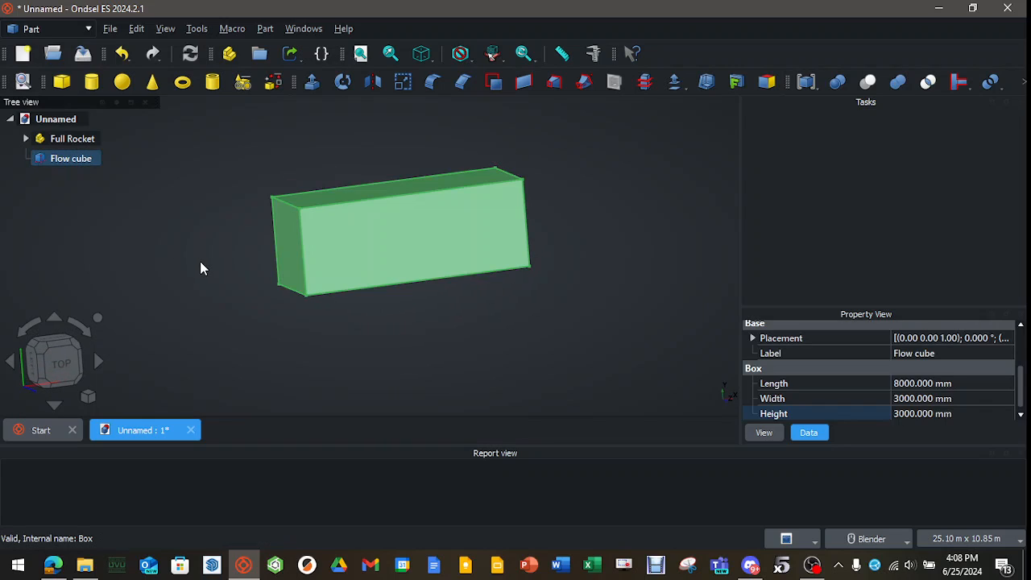
pyautogui.press('v')
pyautogui.press('t')
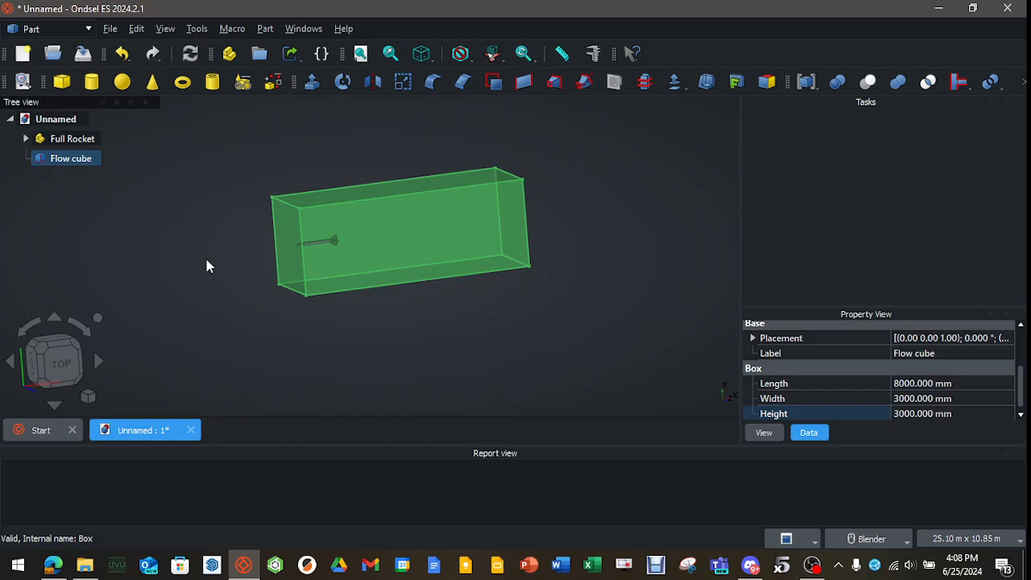
pyautogui.moveTo(245, 247); pyautogui.dragTo(182, 259, button='middle')
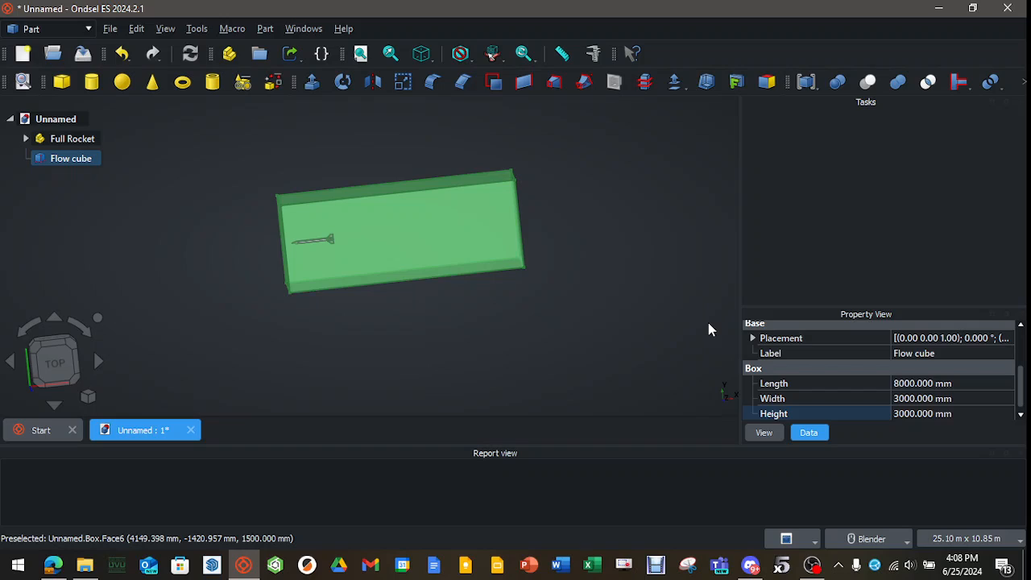
pyautogui.click(518, 317)
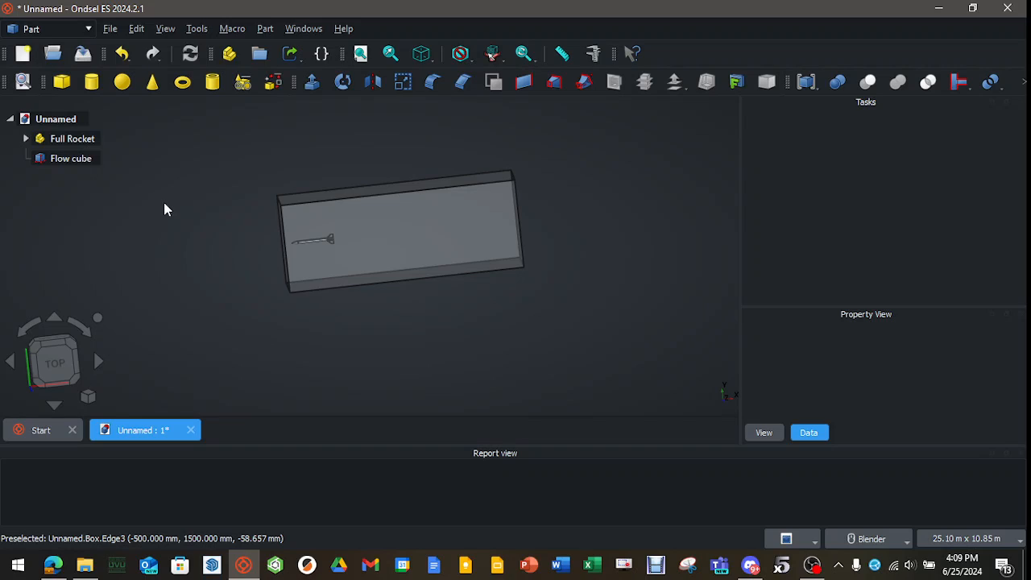
# Make a compound from the Full Rocket and the Flow cube.
pyautogui.click(85, 141)
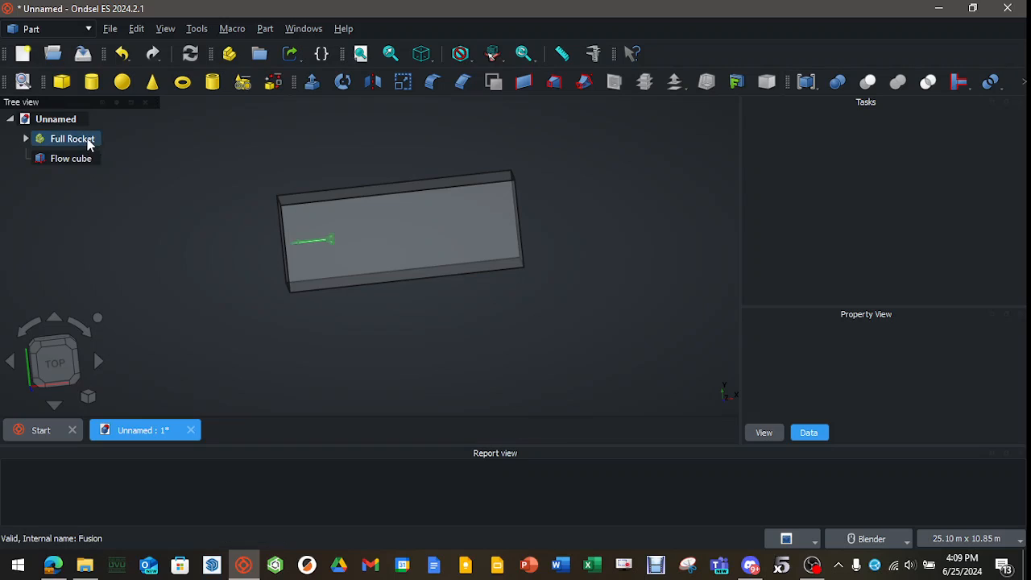
pyautogui.keyDown('ctrl'); pyautogui.click(81, 159); pyautogui.keyUp('ctrl')
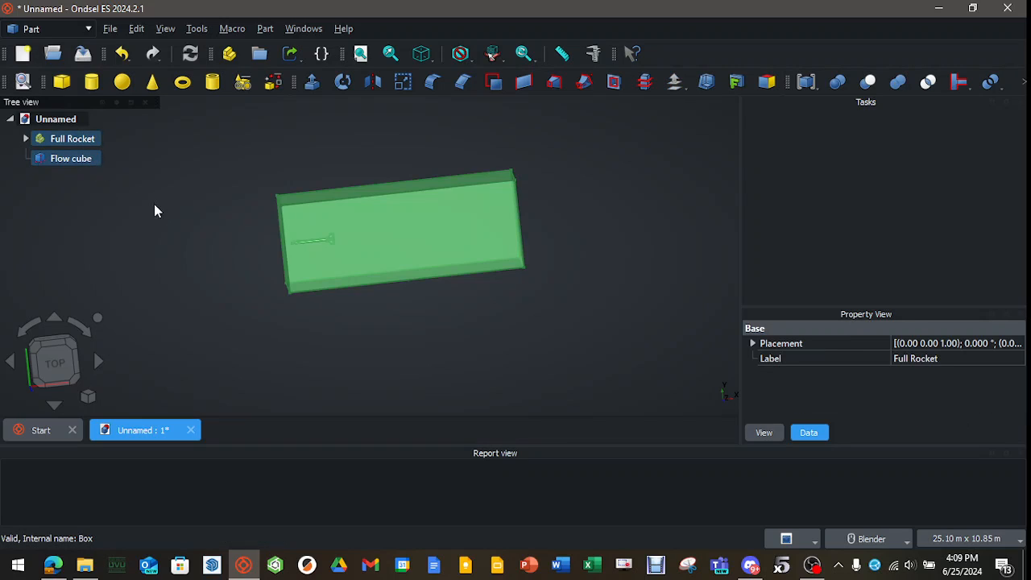
pyautogui.click(814, 87)
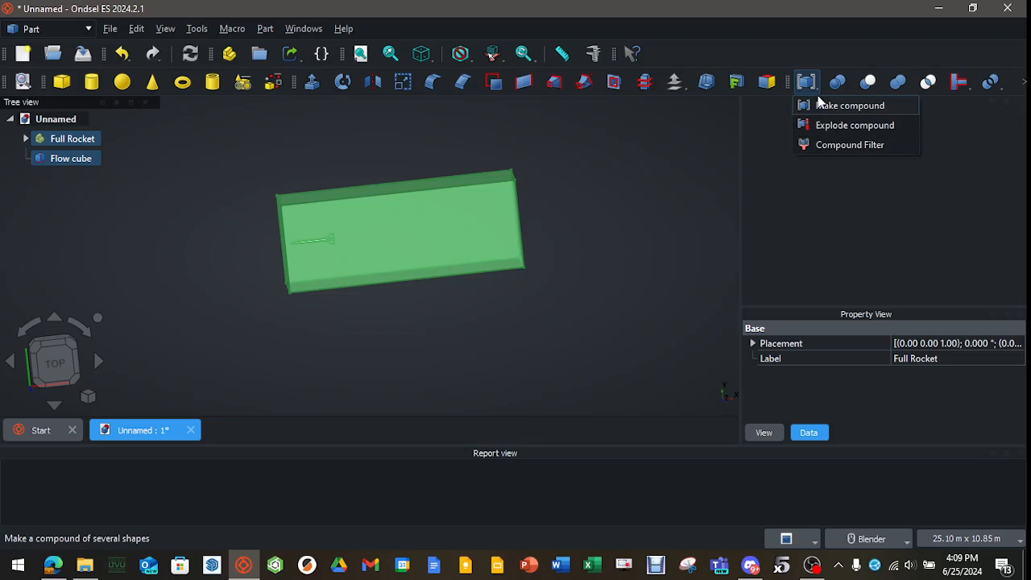
pyautogui.click(820, 107)
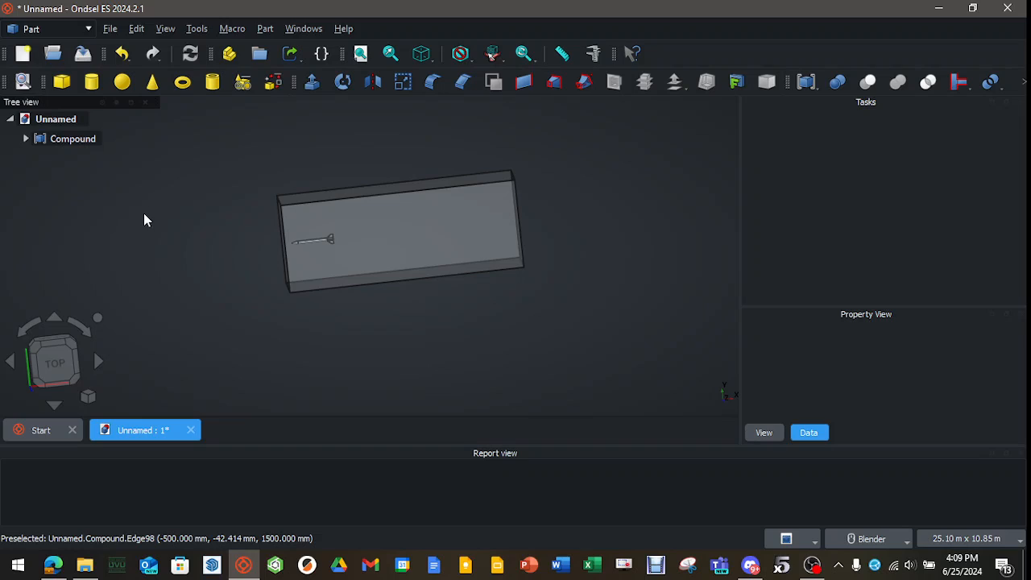
# Create a second cube solid and rename it Refinement.
pyautogui.click(61, 81)
pyautogui.rightClick(62, 157)
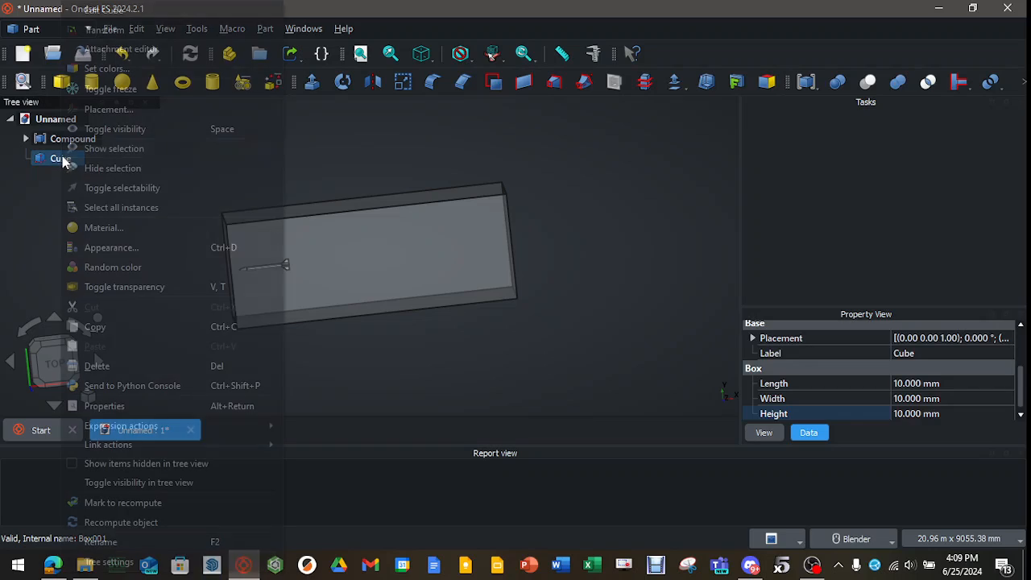
pyautogui.click(115, 545)
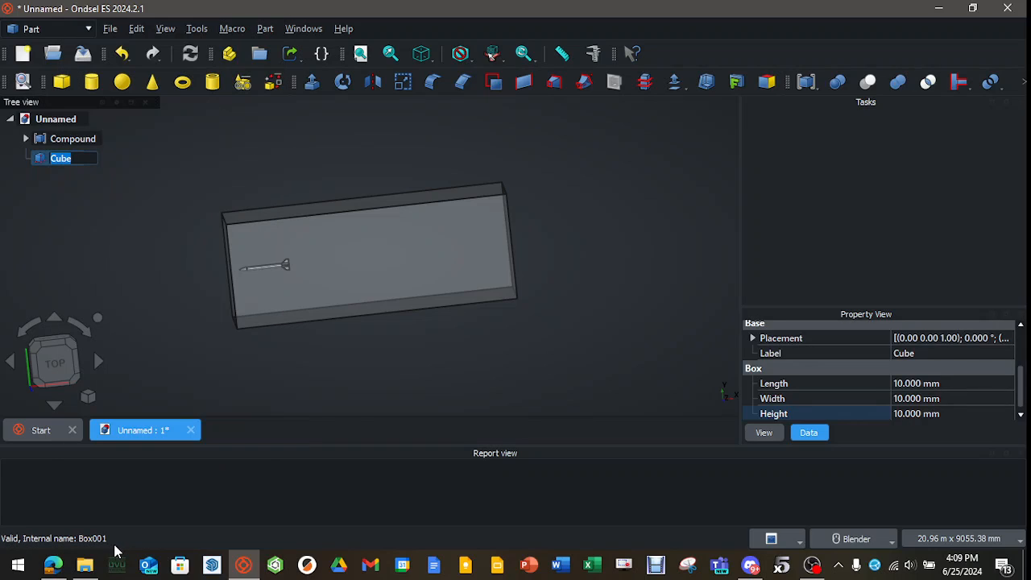
pyautogui.write('Refinement')
pyautogui.press('Return')
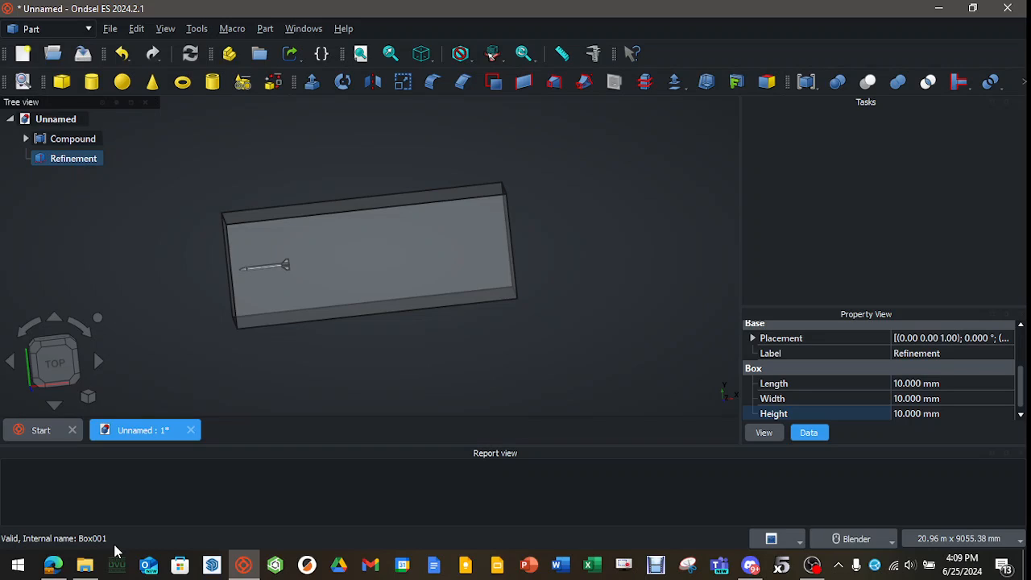
# Set the Refinement box's length to 1500 mm, width to 500 mm and height to 500 mm.
pyautogui.click(915, 385)
pyautogui.write('1500')
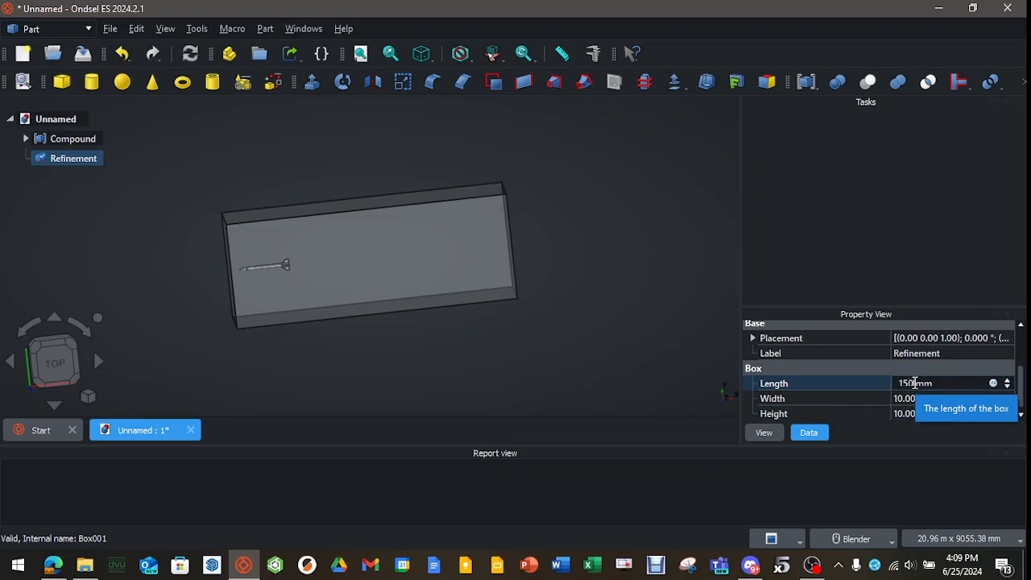
pyautogui.press('Tab')
pyautogui.write('500')
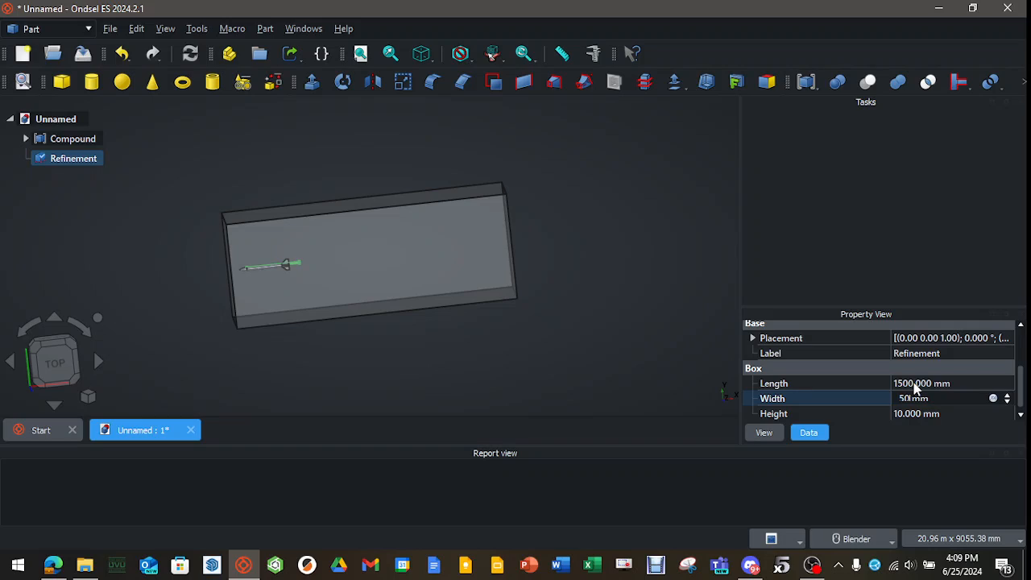
pyautogui.press('Tab')
pyautogui.write('500')
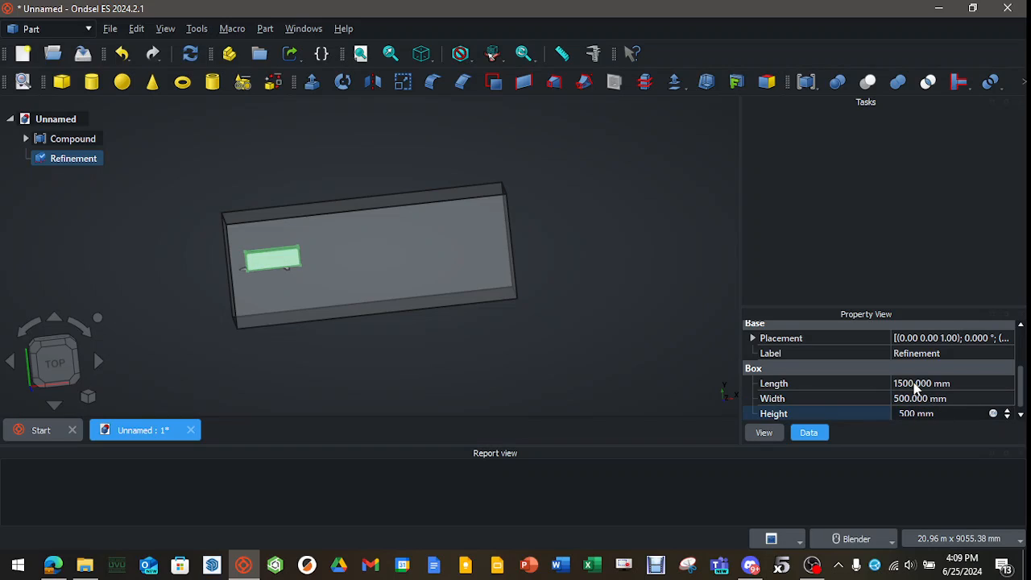
# Set the Refinement box's position to -250 mm in x, y and z.
pyautogui.click(752, 339)
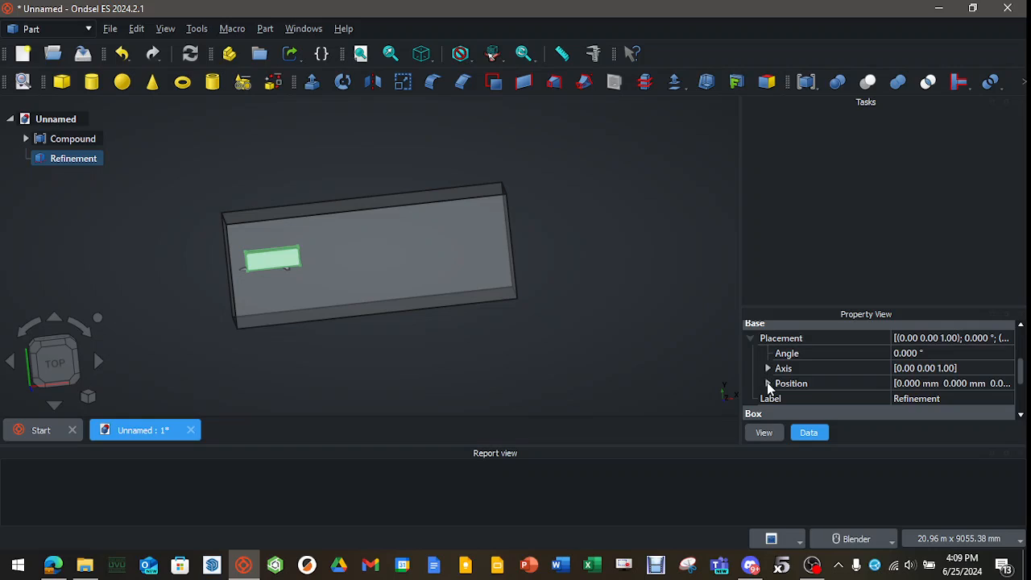
pyautogui.click(767, 383)
pyautogui.click(910, 398)
pyautogui.write('-')
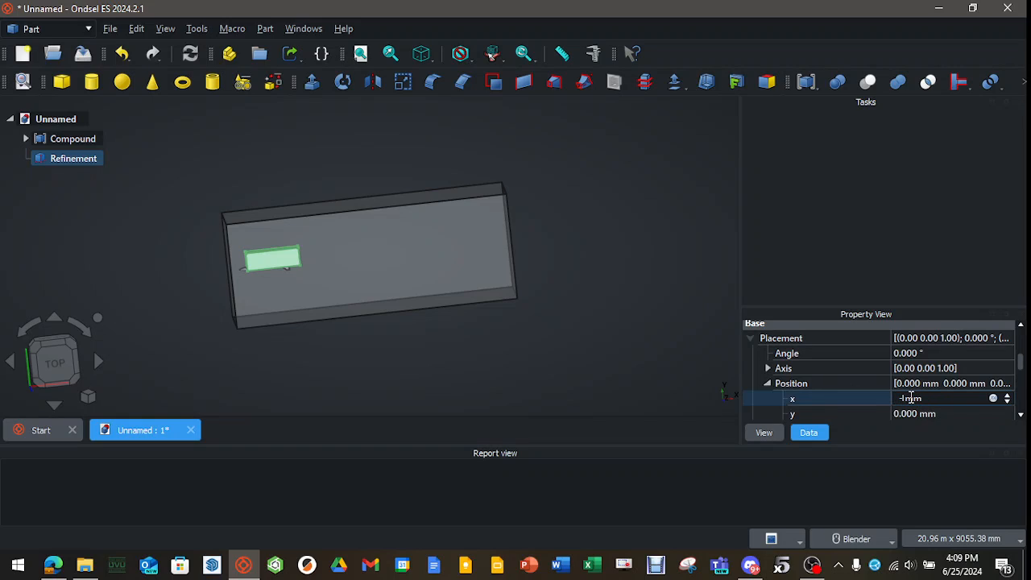
pyautogui.write('250')
pyautogui.press('Tab')
pyautogui.write('-250')
pyautogui.press('Tab')
pyautogui.write('-1')
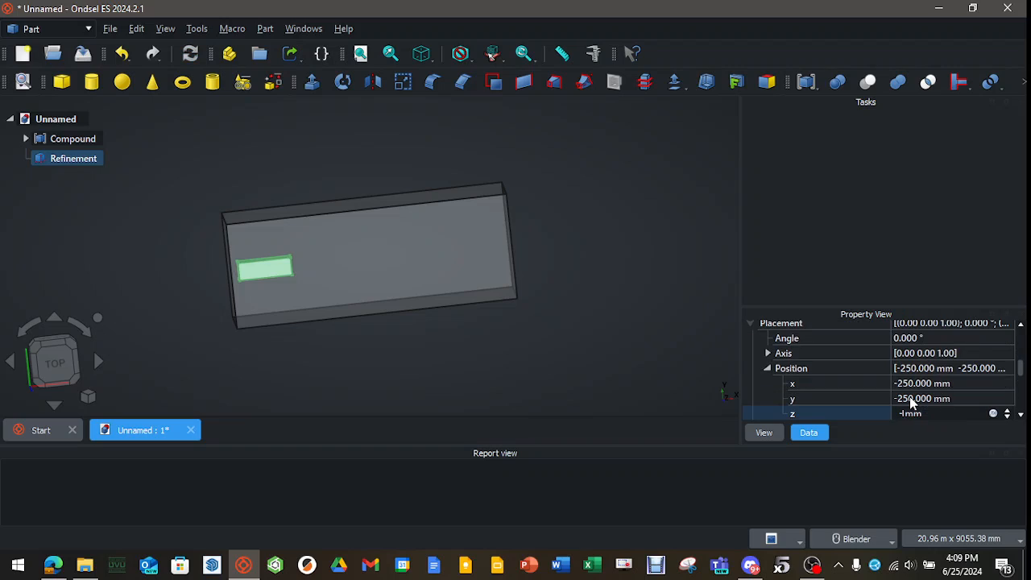
pyautogui.write('500')
pyautogui.press('Return')
pyautogui.click(302, 327)
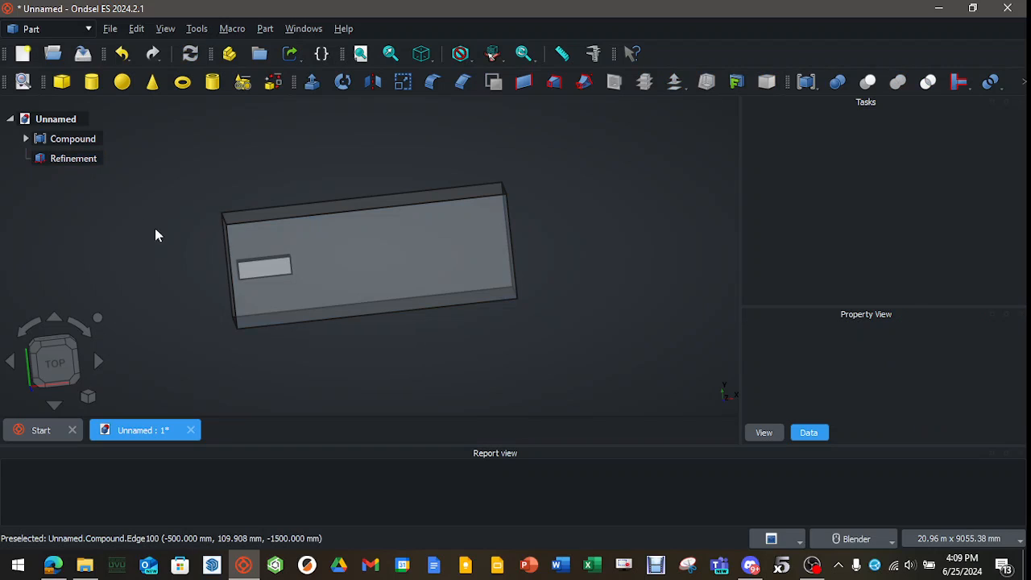
# Make the Refinement box transparent and inspect how it encloses the rocket within the flow cube.
pyautogui.click(81, 161)
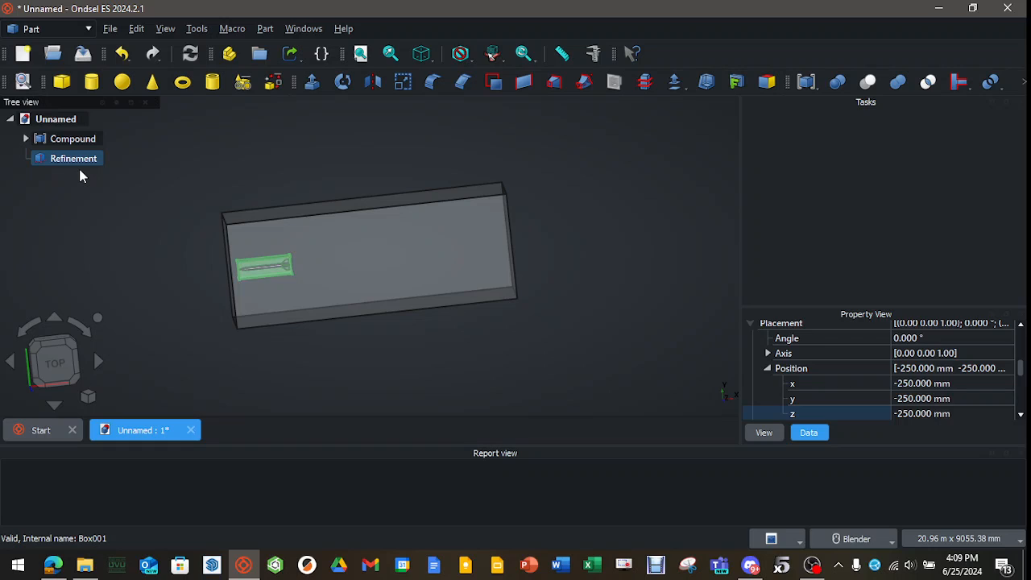
pyautogui.moveTo(221, 278)
pyautogui.mouseDown(button='middle')
pyautogui.moveTo(182, 265)
pyautogui.moveTo(313, 275)
pyautogui.moveTo(426, 253)
pyautogui.moveTo(315, 267)
pyautogui.mouseUp(button='middle')
pyautogui.scroll(6, 311, 274)
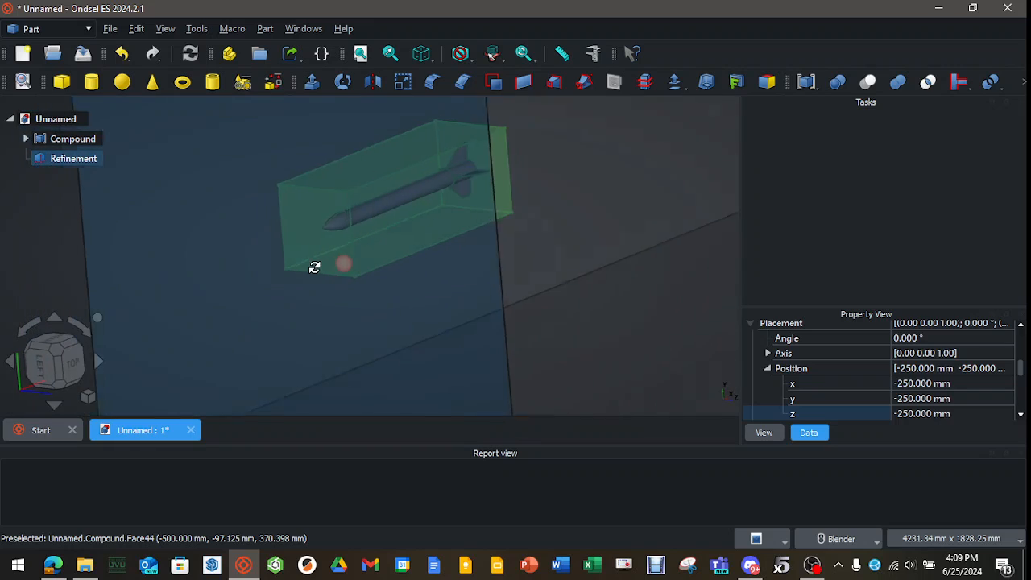
pyautogui.scroll(-5, 308, 268)
pyautogui.click(568, 296)
pyautogui.moveTo(568, 296); pyautogui.dragTo(460, 295, button='middle')
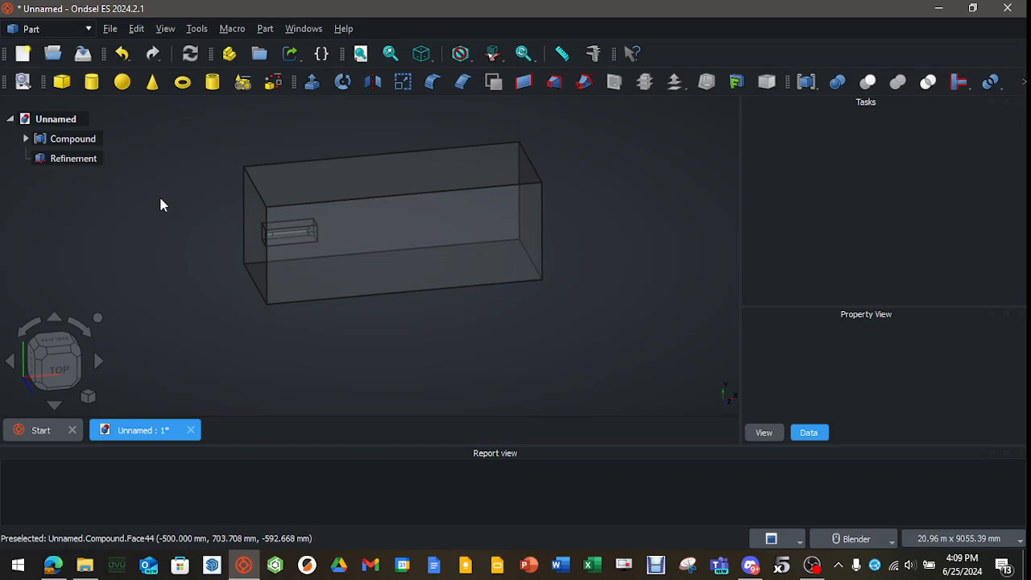
# Switch to the CfdOF workbench and create a new CFD analysis in the document.
pyautogui.click(87, 29)
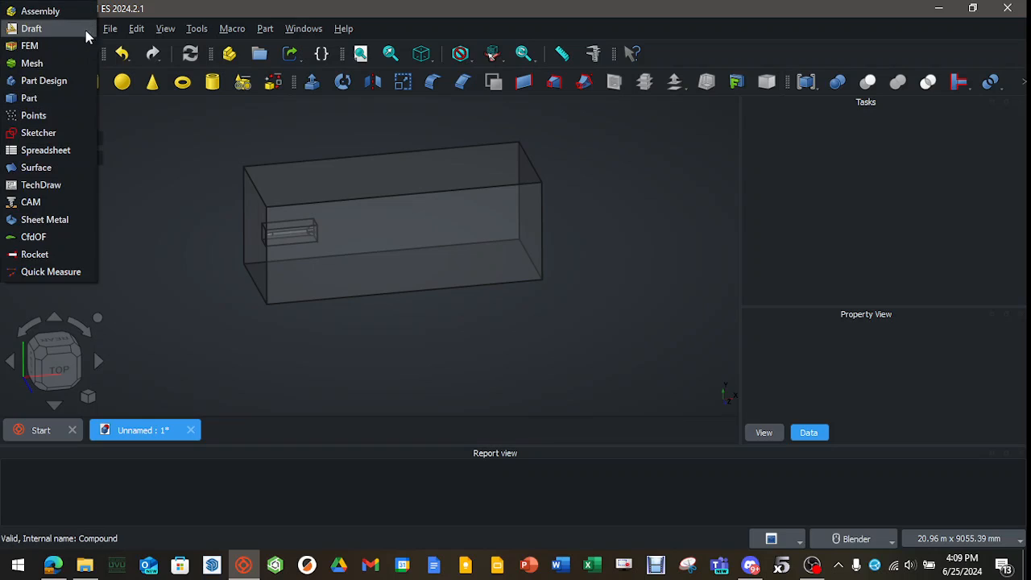
pyautogui.click(38, 236)
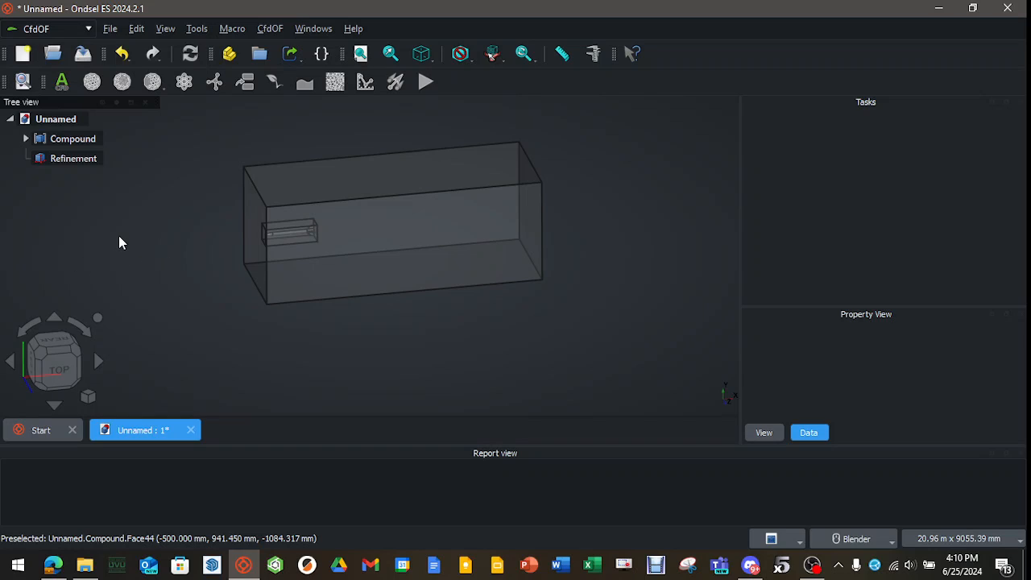
pyautogui.click(61, 84)
pyautogui.click(25, 178)
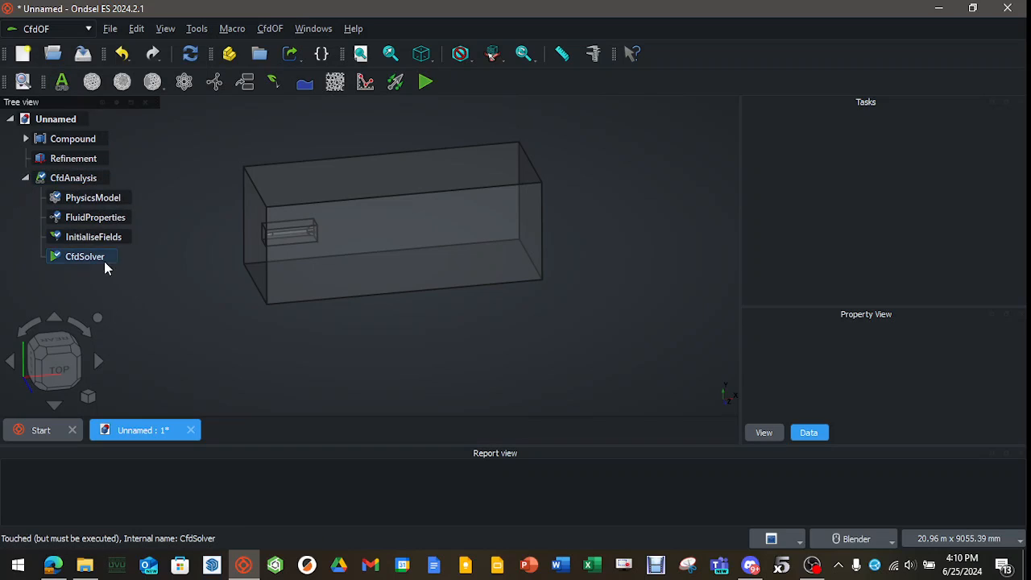
# Set the physics model to non-isothermal, high Mach number flow with RANS turbulence.
pyautogui.doubleClick(93, 200)
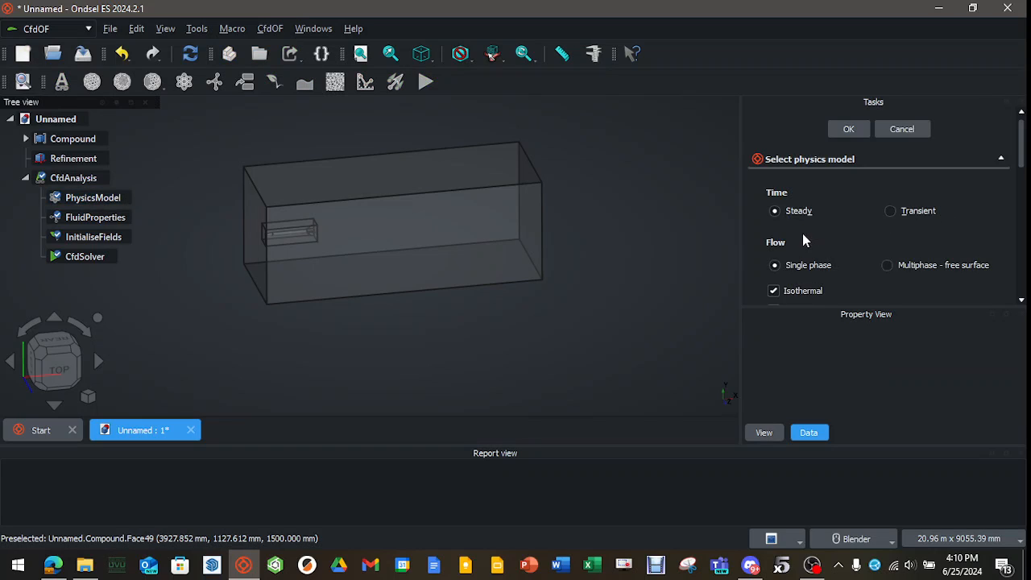
pyautogui.scroll(-1, 831, 225)
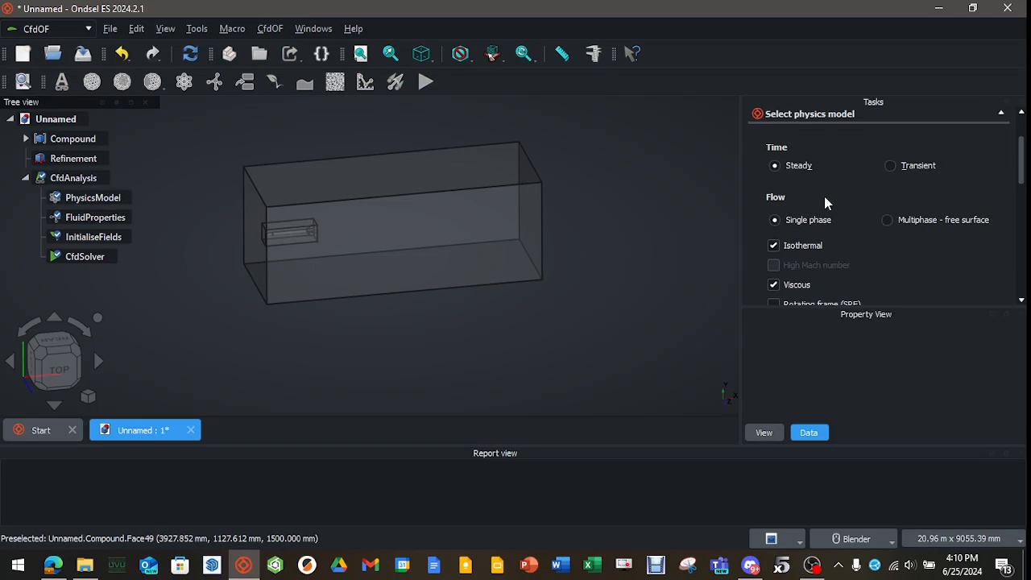
pyautogui.click(773, 246)
pyautogui.click(773, 266)
pyautogui.scroll(-2, 957, 260)
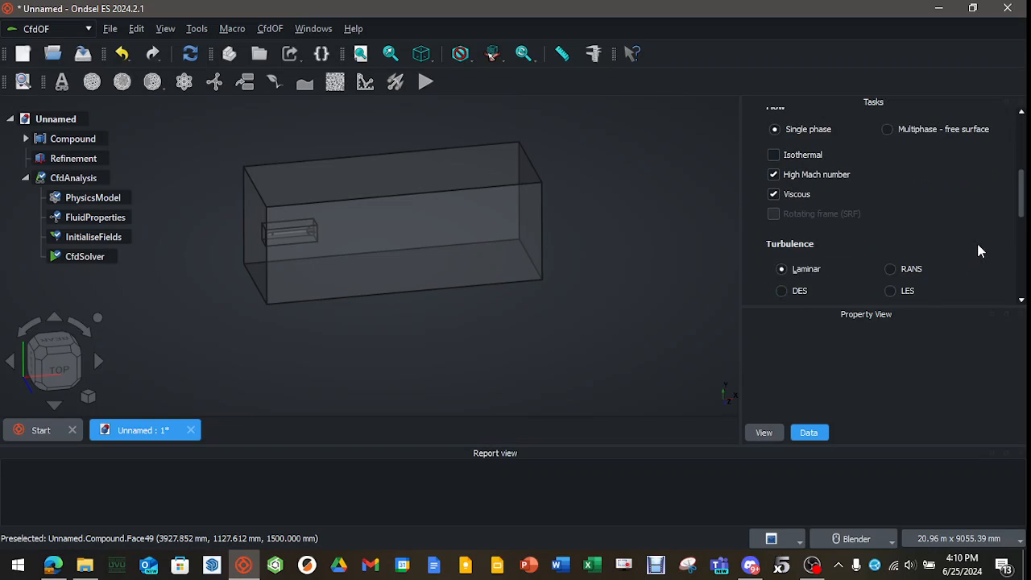
pyautogui.scroll(-1, 959, 241)
pyautogui.click(889, 223)
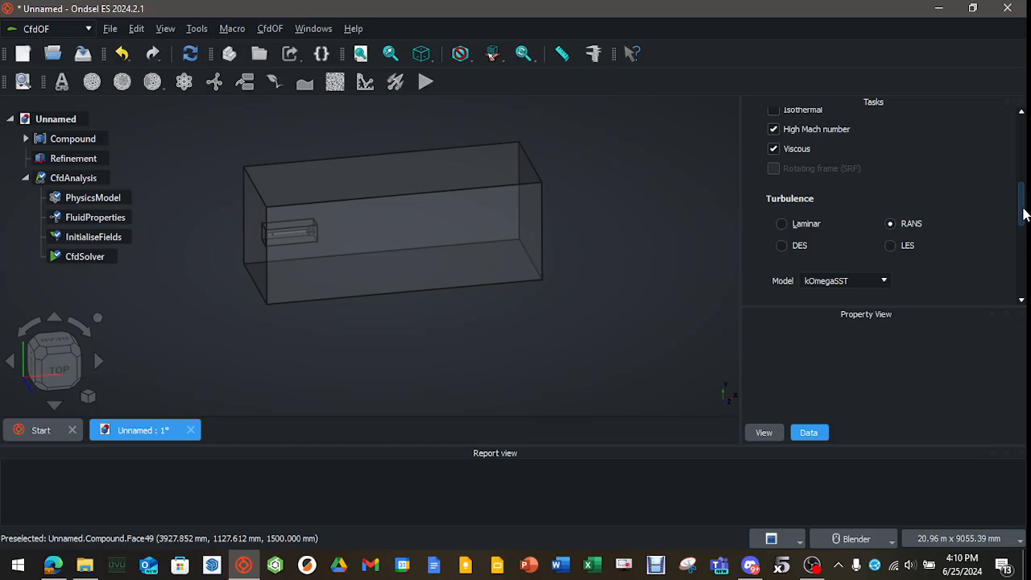
pyautogui.moveTo(1023, 215); pyautogui.dragTo(924, 119)
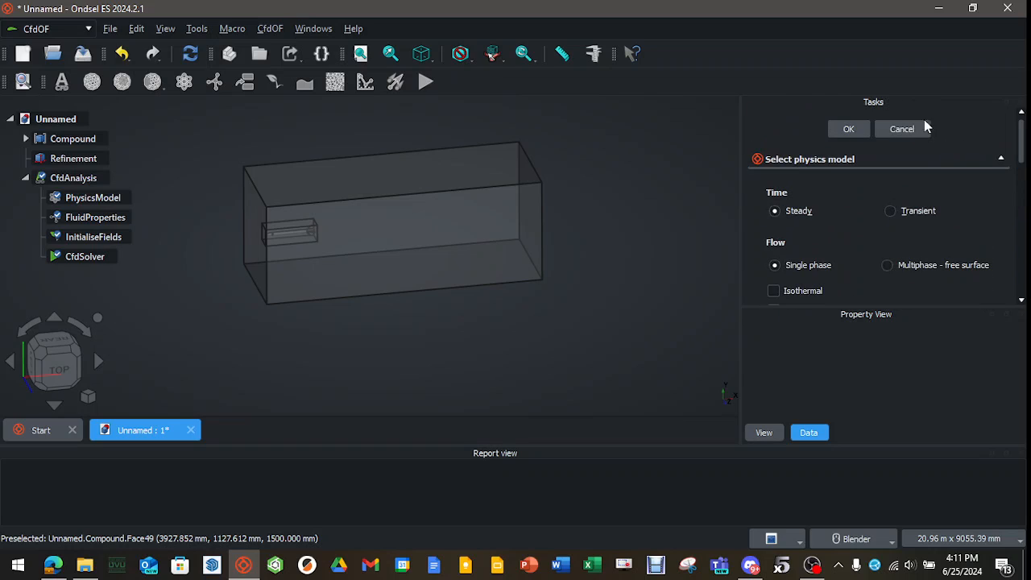
pyautogui.click(853, 130)
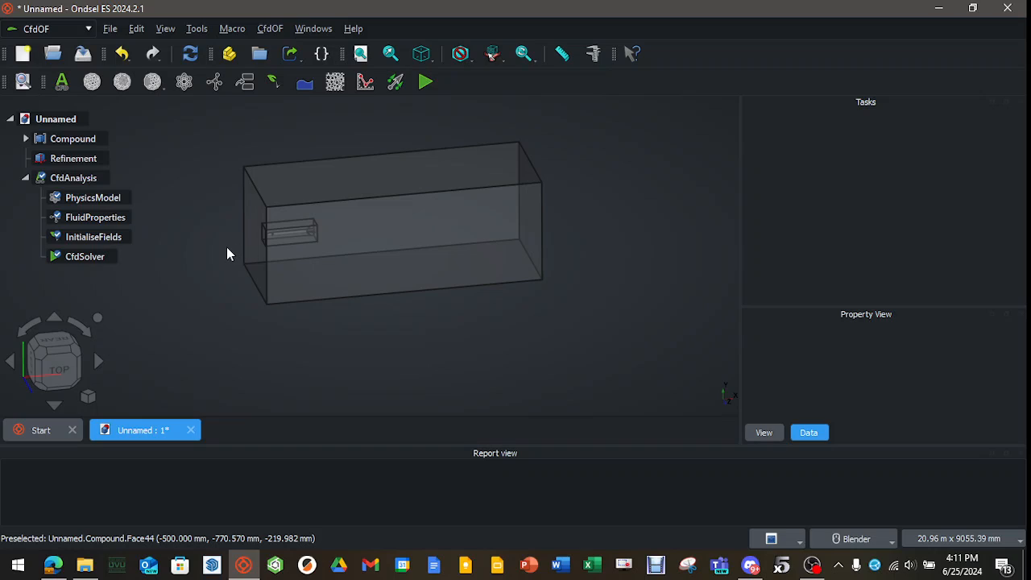
# Set the analysis fluid to the predefined Air material and recompute the document.
pyautogui.doubleClick(125, 222)
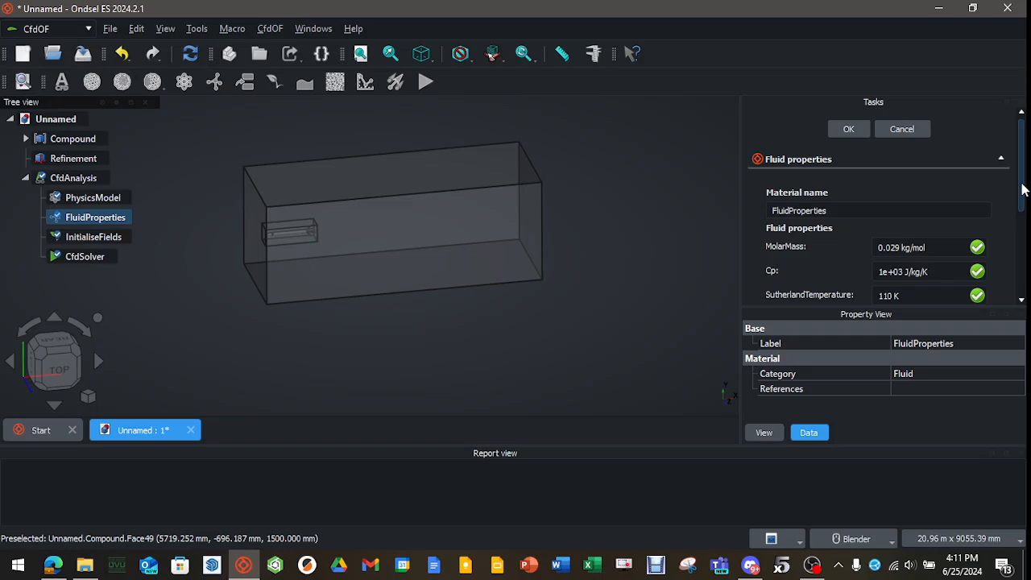
pyautogui.moveTo(1023, 188); pyautogui.dragTo(998, 283)
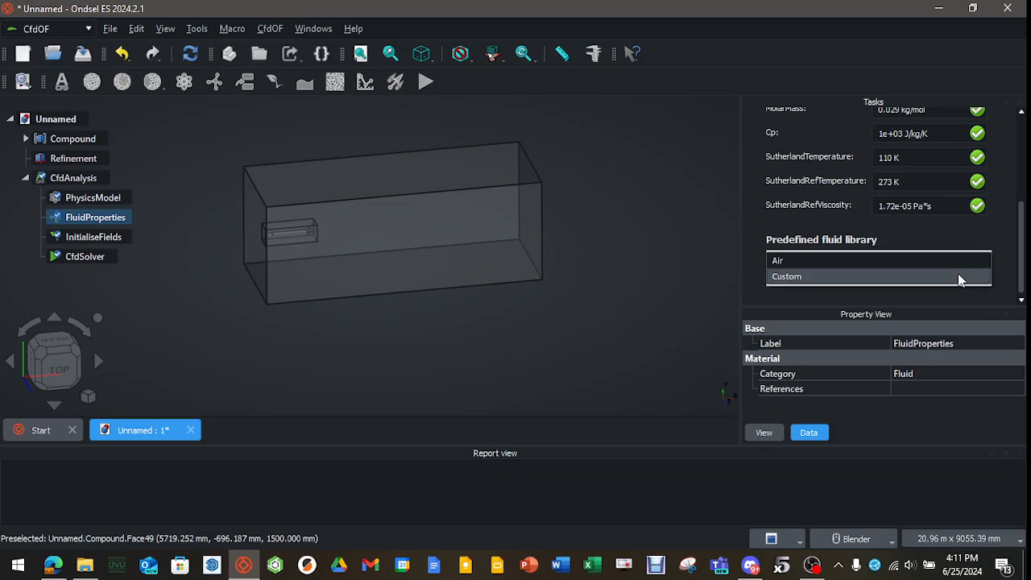
pyautogui.click(958, 275)
pyautogui.click(967, 263)
pyautogui.click(933, 244)
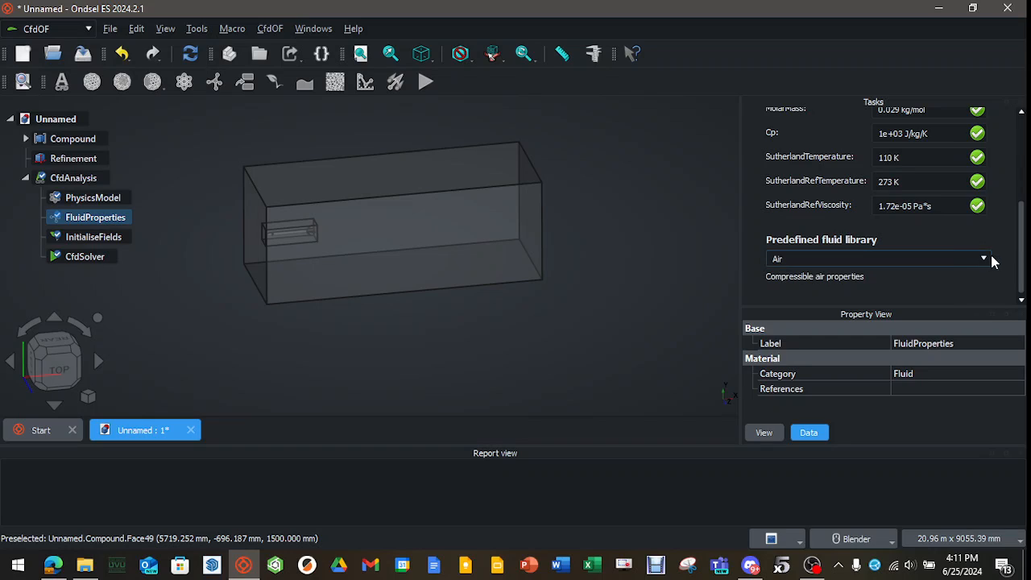
pyautogui.moveTo(1021, 268); pyautogui.dragTo(1014, 169)
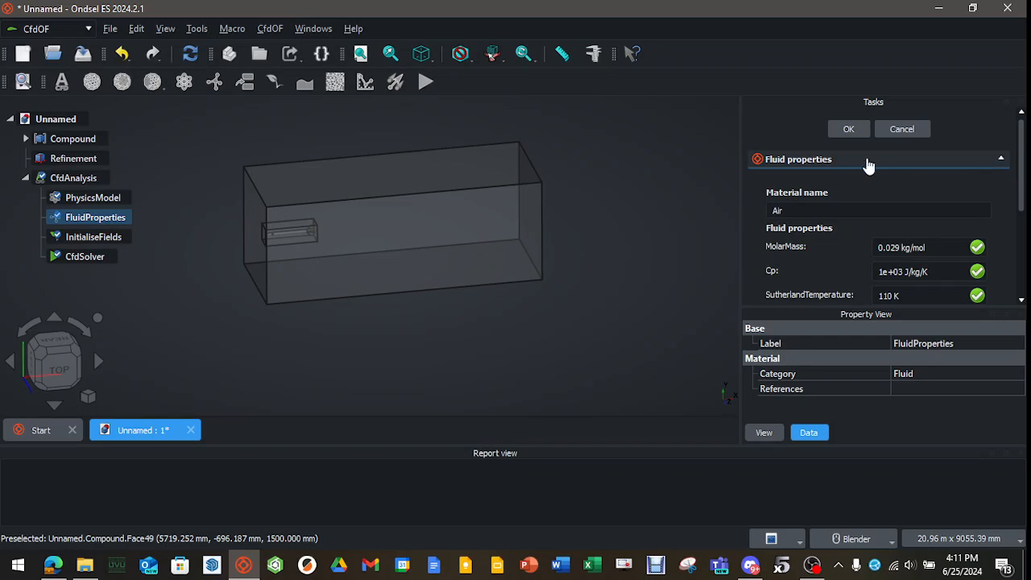
pyautogui.click(849, 129)
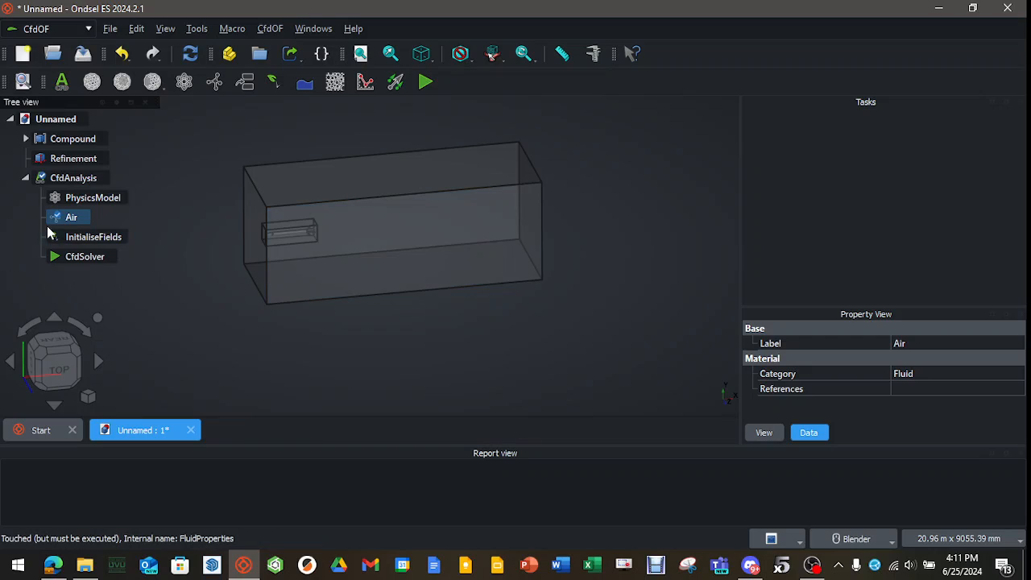
pyautogui.click(190, 53)
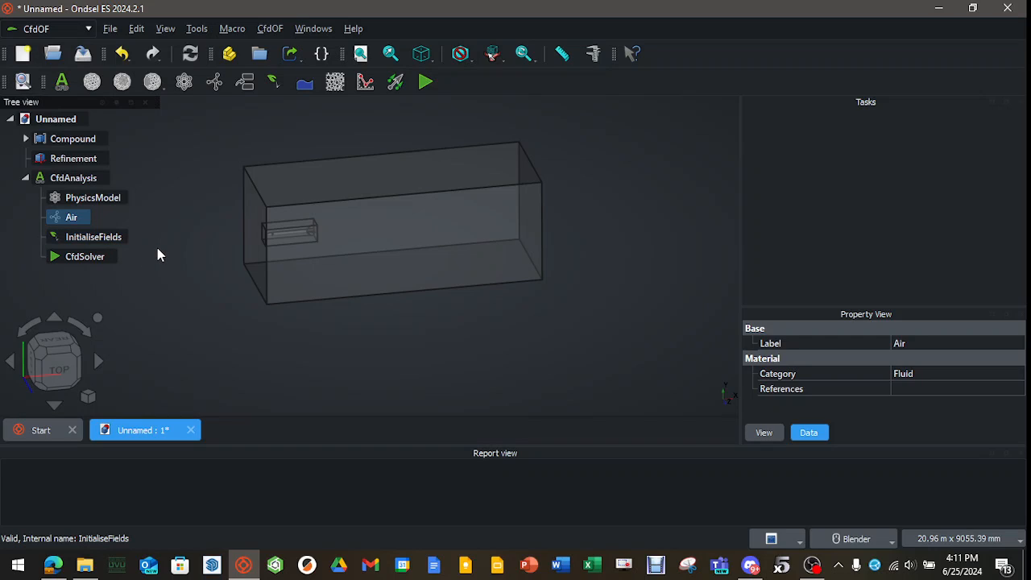
# Create a CFD mesh of the Compound with a base element size of 100 mm.
pyautogui.click(80, 141)
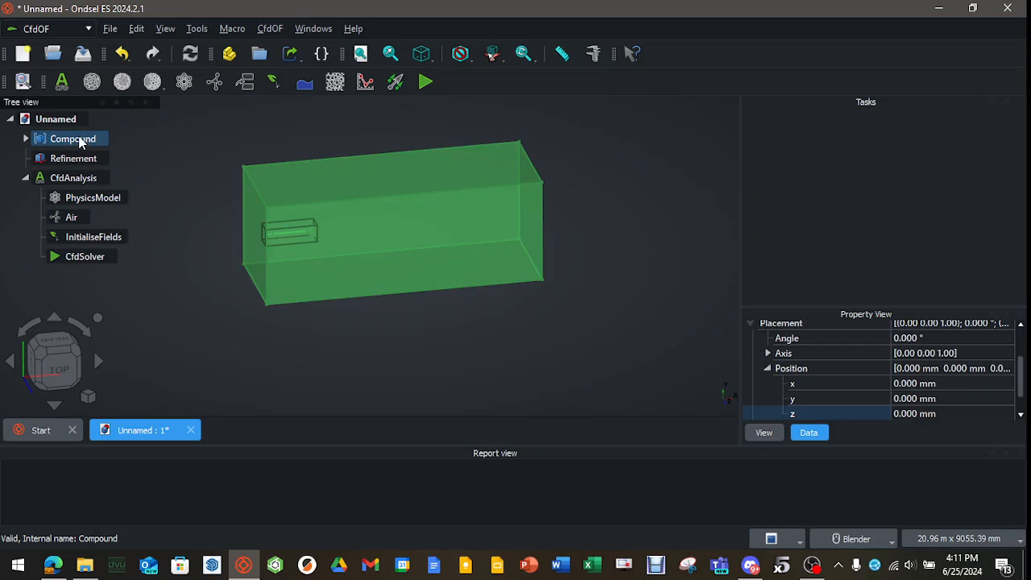
pyautogui.click(91, 81)
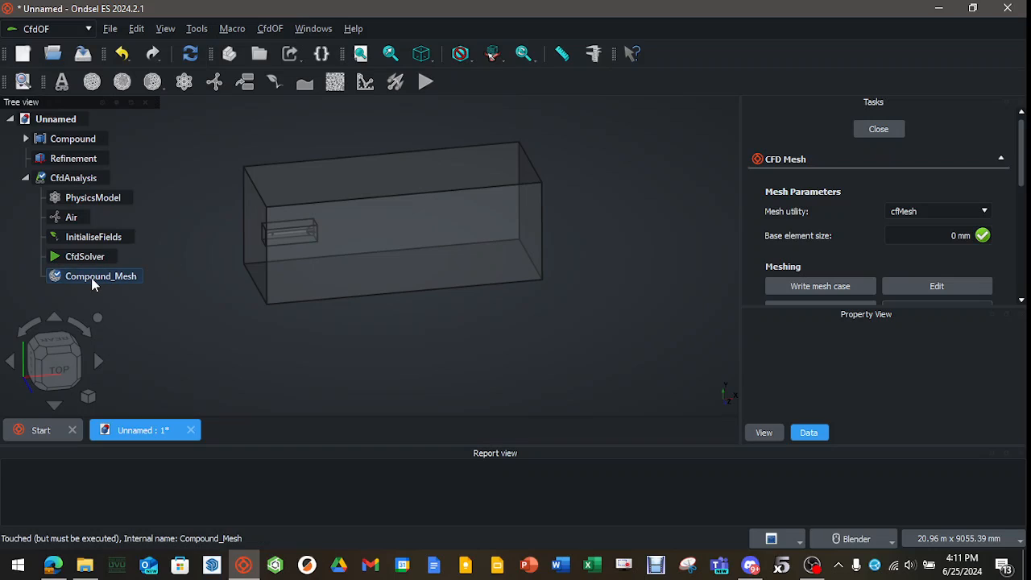
pyautogui.click(941, 235)
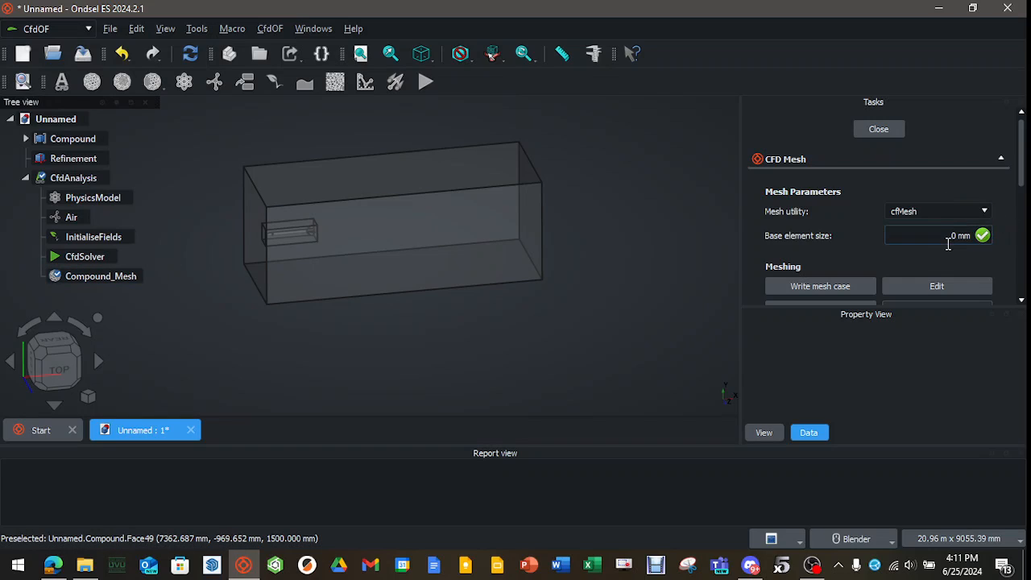
pyautogui.write('10')
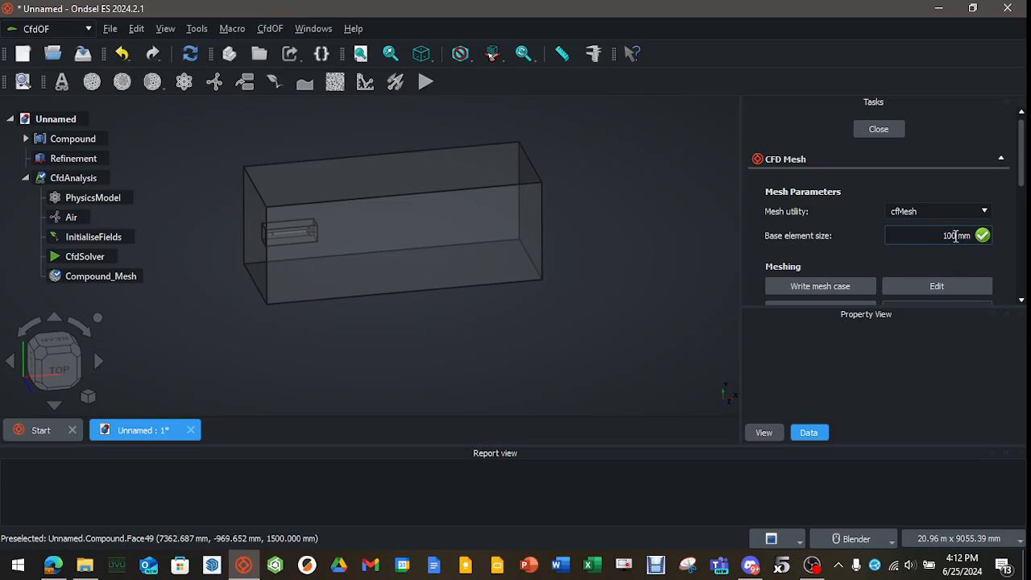
pyautogui.click(888, 129)
pyautogui.click(878, 129)
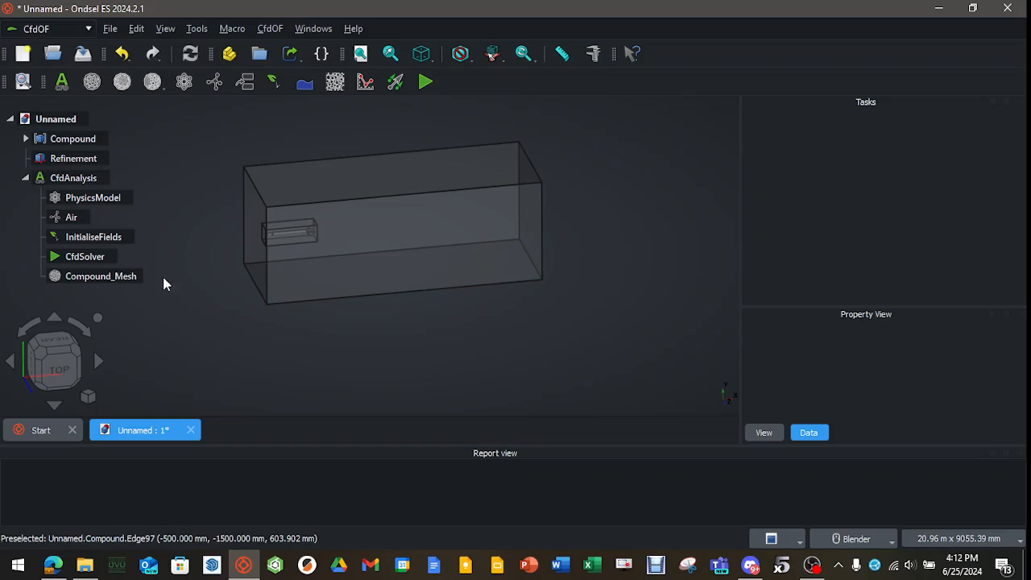
# Add a volume refinement to Compound_Mesh with a relative element size of 0.5.
pyautogui.click(113, 276)
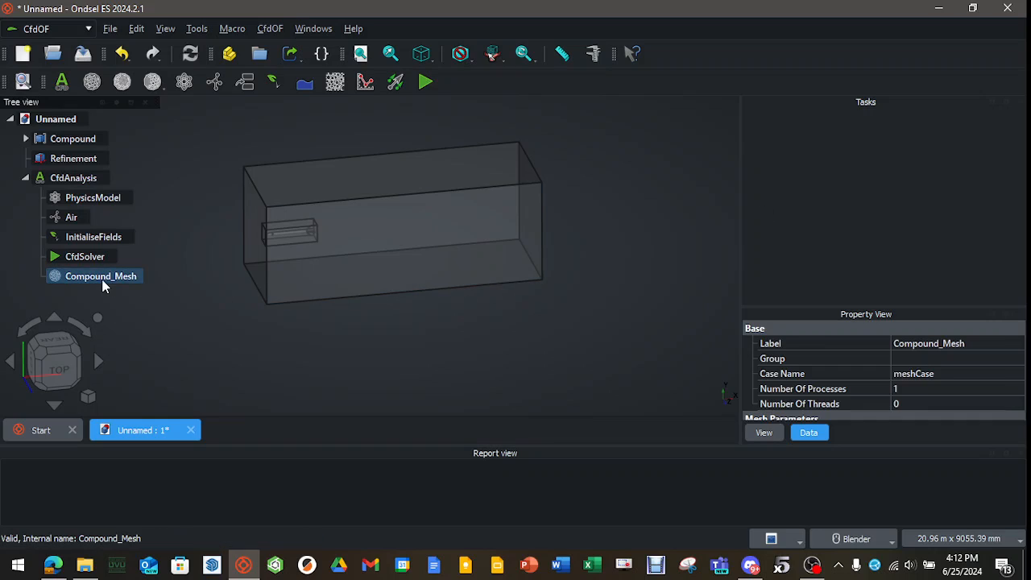
pyautogui.click(122, 82)
pyautogui.click(42, 275)
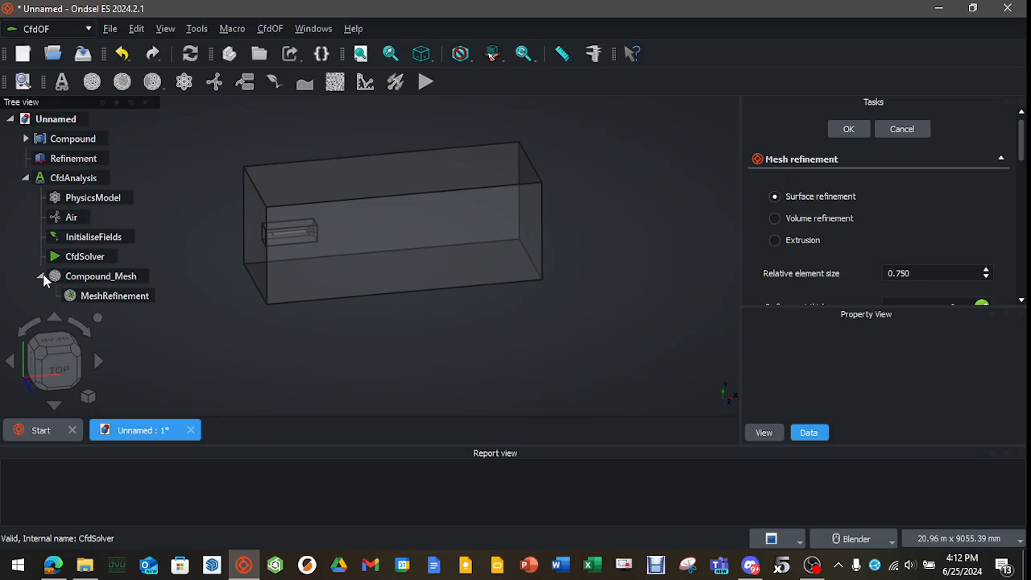
pyautogui.click(774, 218)
pyautogui.doubleClick(902, 273)
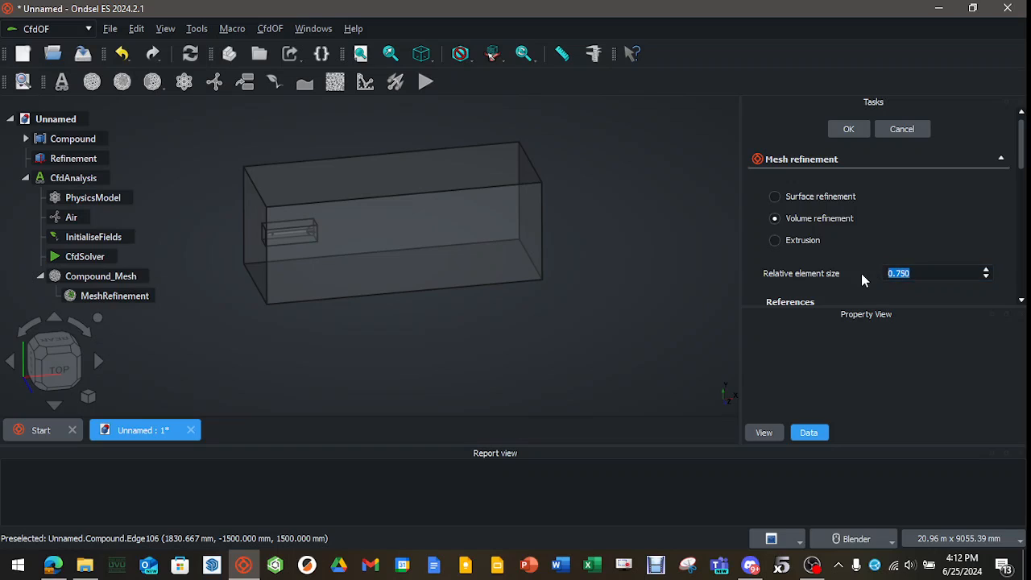
pyautogui.write('0.5')
# Assign the Refinement box's solid as the reference of the volume refinement and accept it.
pyautogui.moveTo(1023, 163); pyautogui.dragTo(1024, 200)
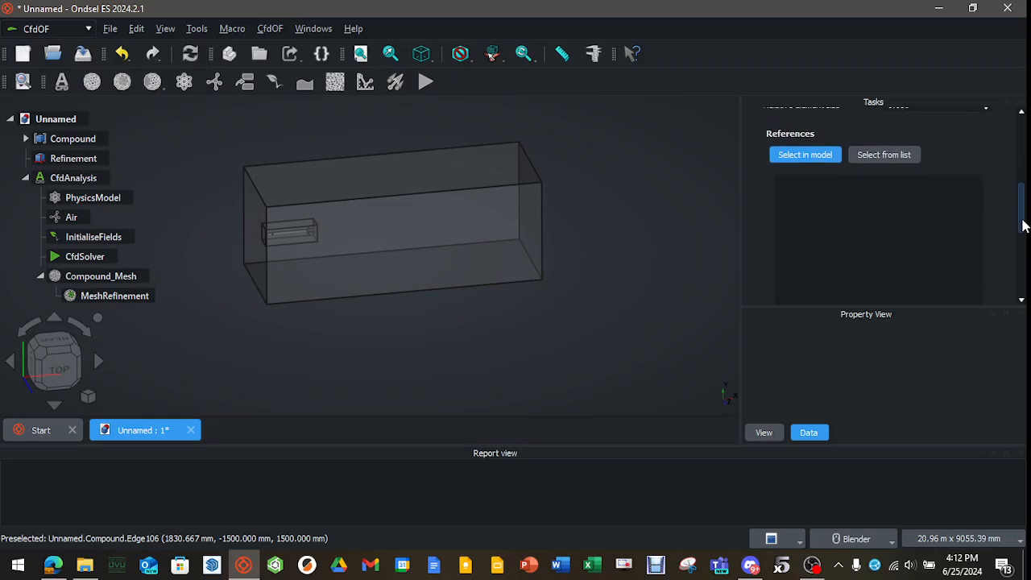
pyautogui.click(901, 153)
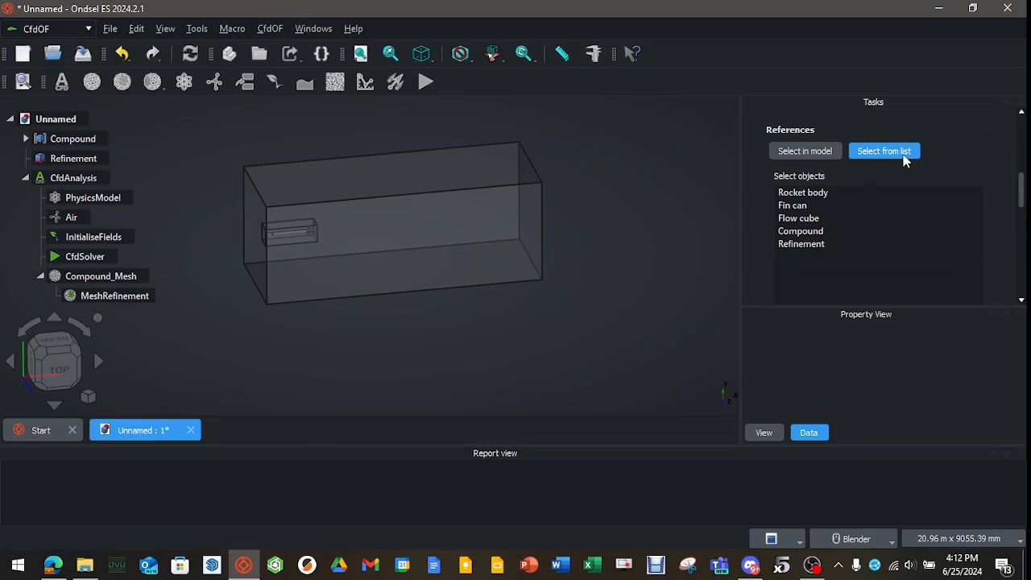
pyautogui.click(805, 243)
pyautogui.moveTo(1022, 197); pyautogui.dragTo(1021, 129)
pyautogui.click(790, 217)
pyautogui.click(848, 131)
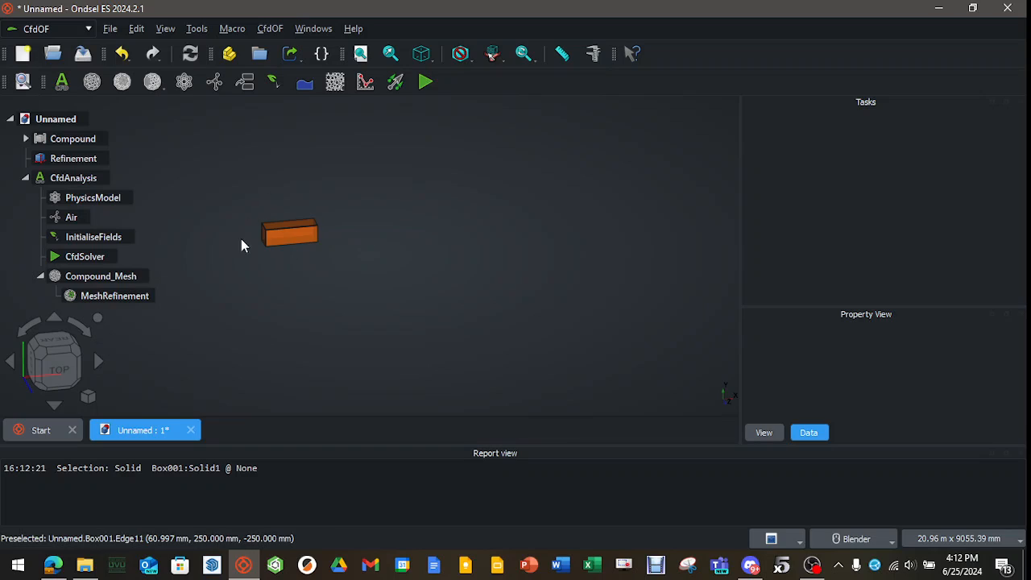
# Show the Compound again, along with the Rocket body and Fin can inside Full Rocket.
pyautogui.click(45, 142)
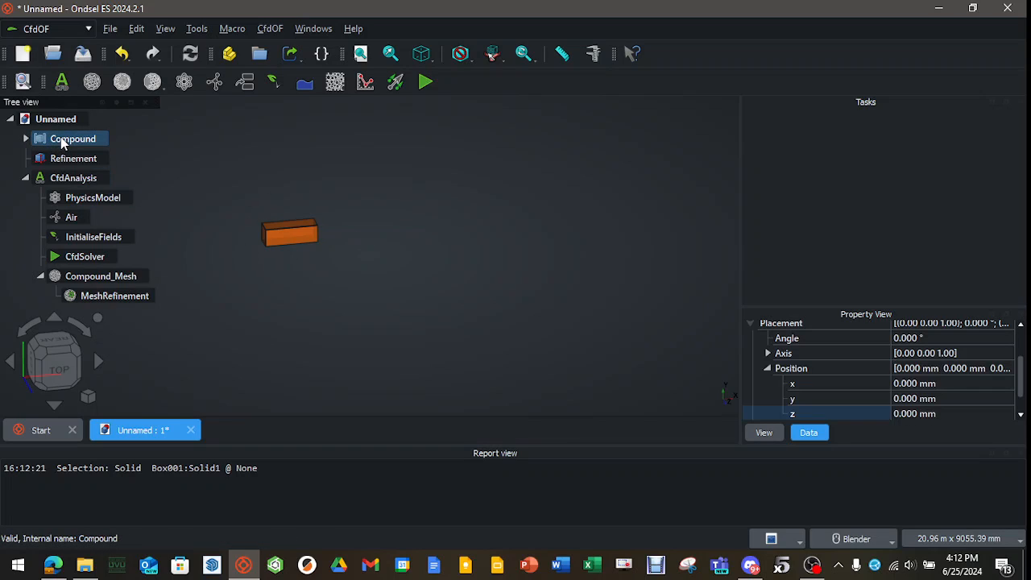
pyautogui.press('space')
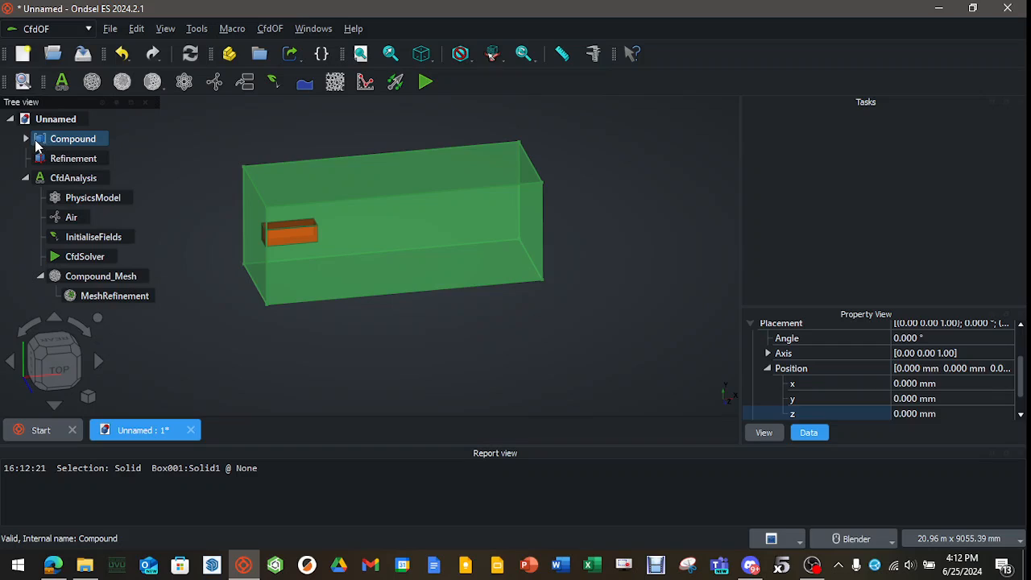
pyautogui.click(25, 138)
pyautogui.click(100, 164)
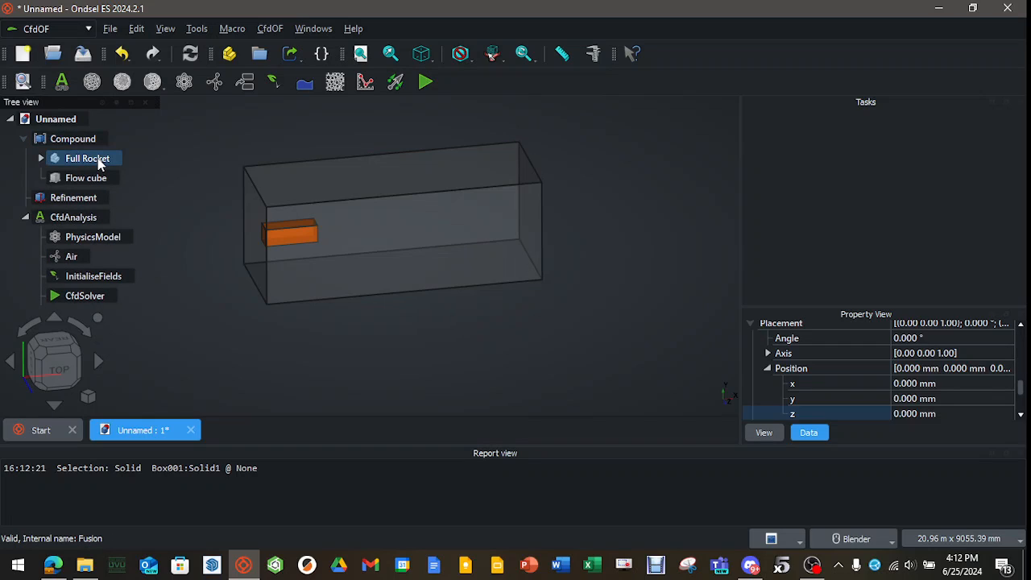
pyautogui.click(41, 158)
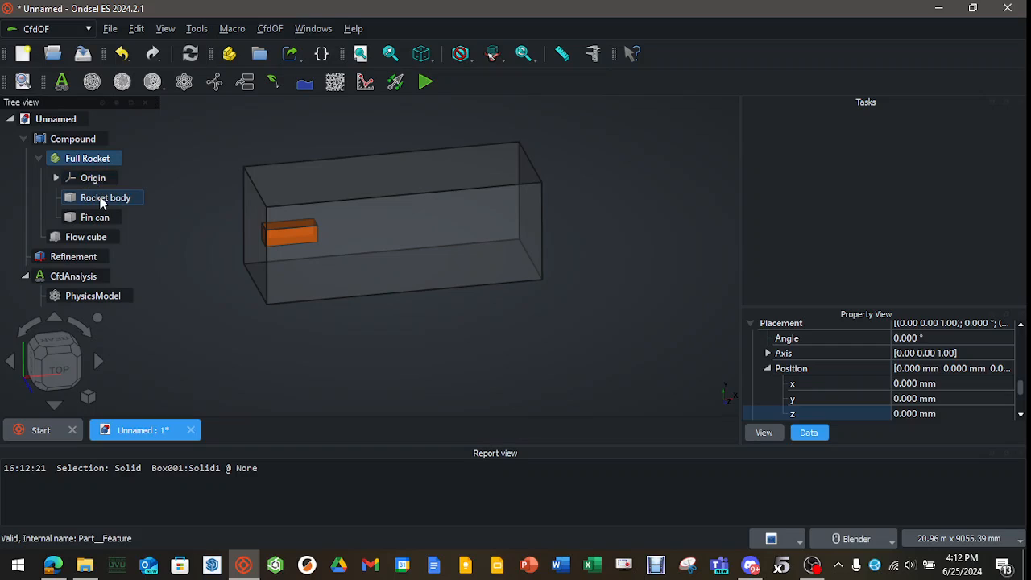
pyautogui.click(103, 198)
pyautogui.click(97, 216)
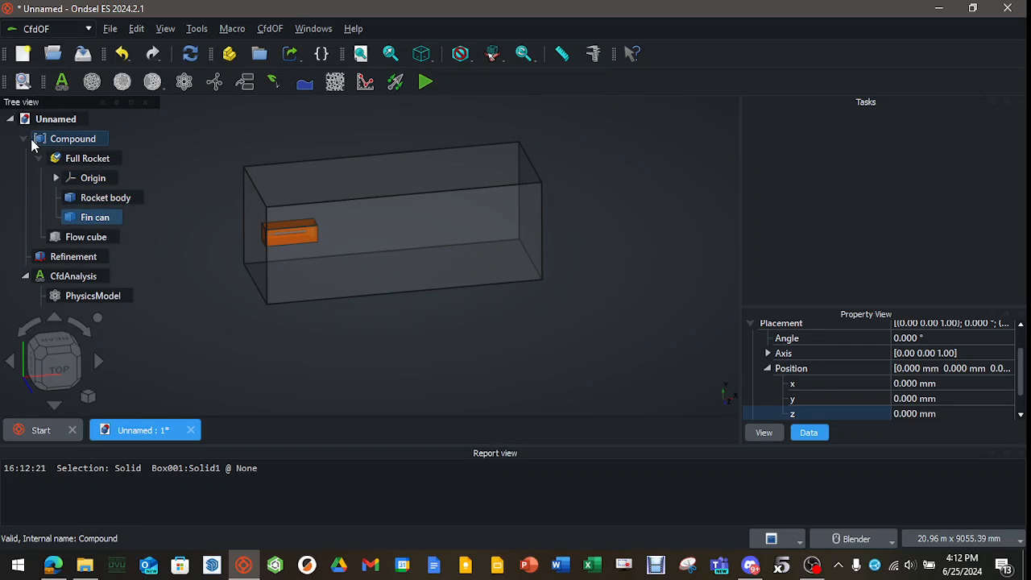
pyautogui.click(41, 158)
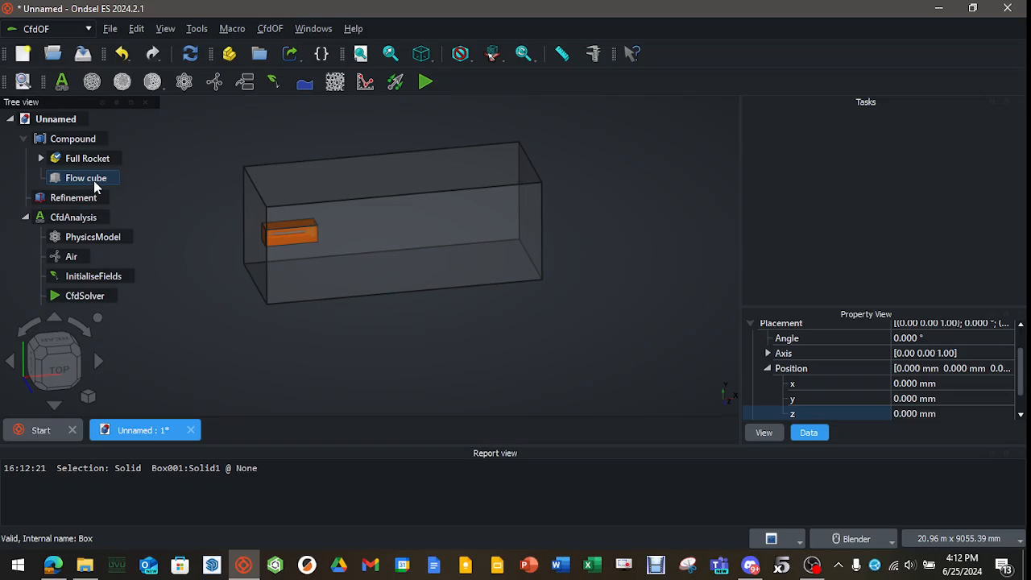
pyautogui.click(24, 140)
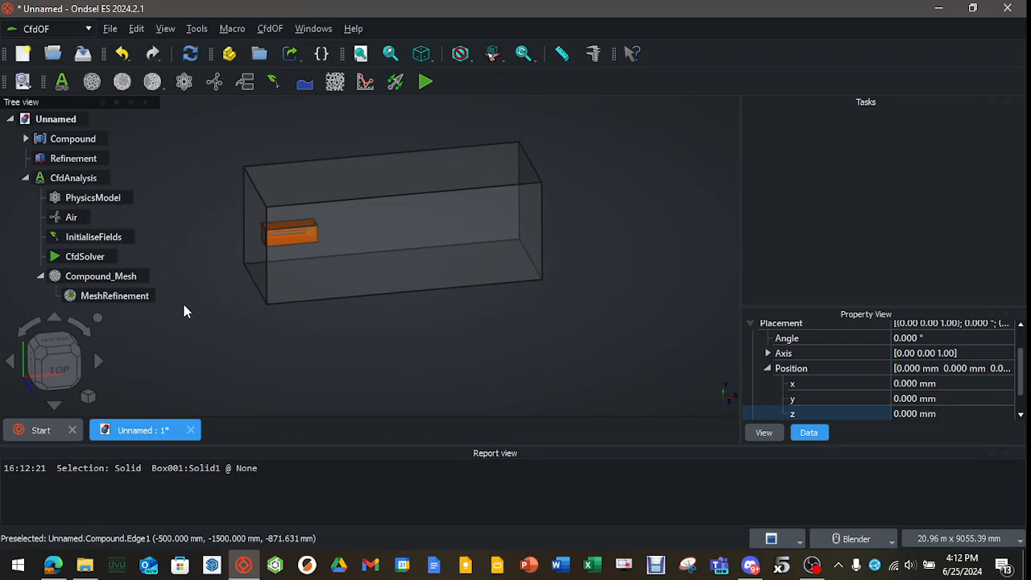
# Add a surface refinement to Compound_Mesh with a relative element size of 0.1.
pyautogui.click(100, 282)
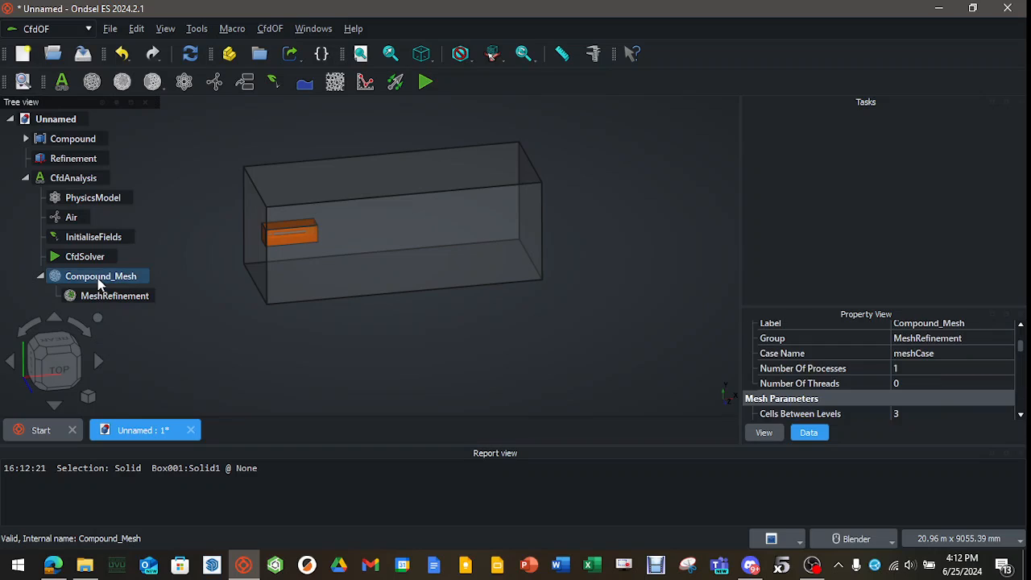
pyautogui.click(152, 82)
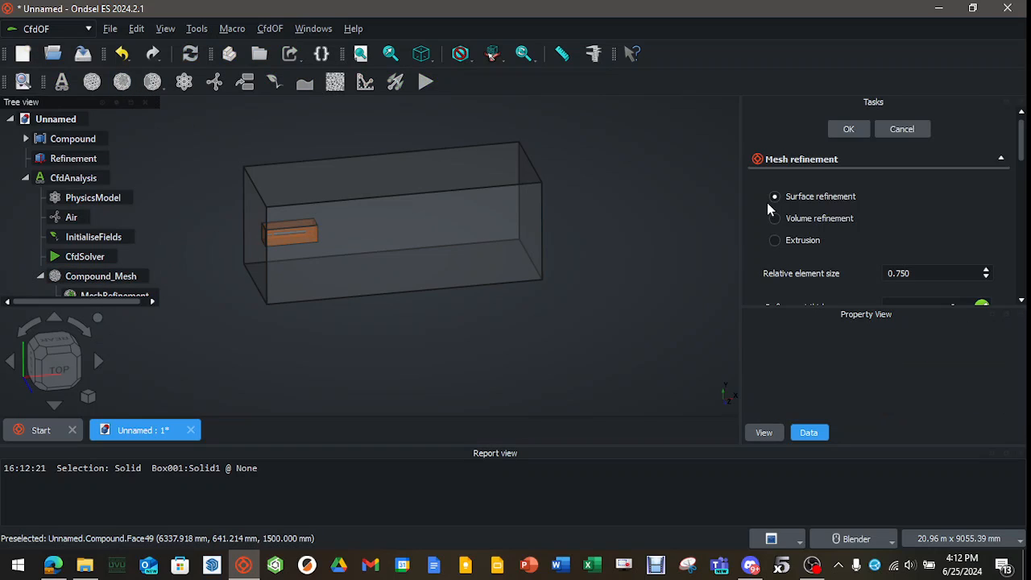
pyautogui.moveTo(927, 271); pyautogui.dragTo(867, 272)
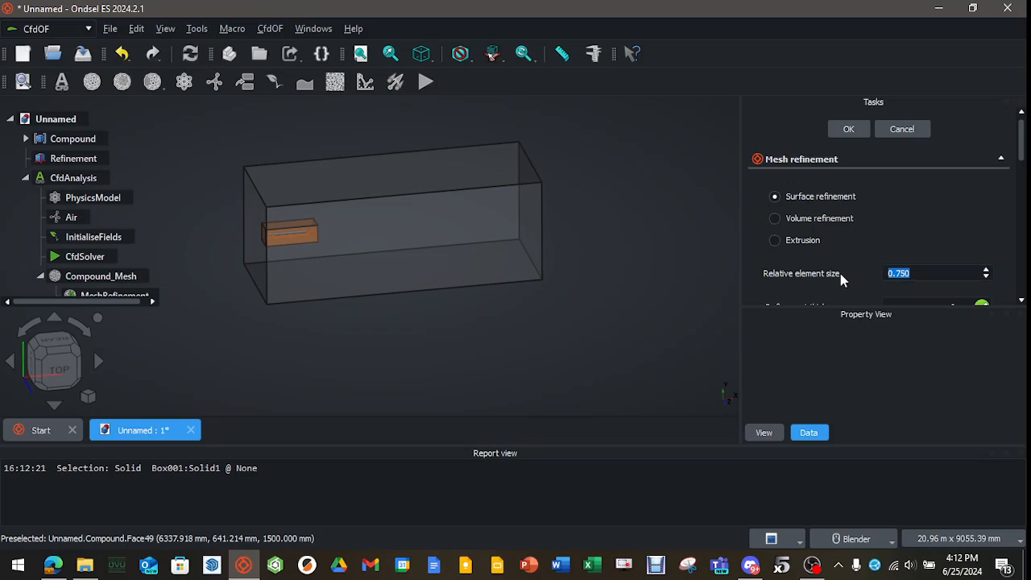
pyautogui.write('0.100')
# Assign the Rocket body and Fin can solids as references of the surface refinement and accept it.
pyautogui.moveTo(1024, 144); pyautogui.dragTo(1022, 227)
pyautogui.click(883, 170)
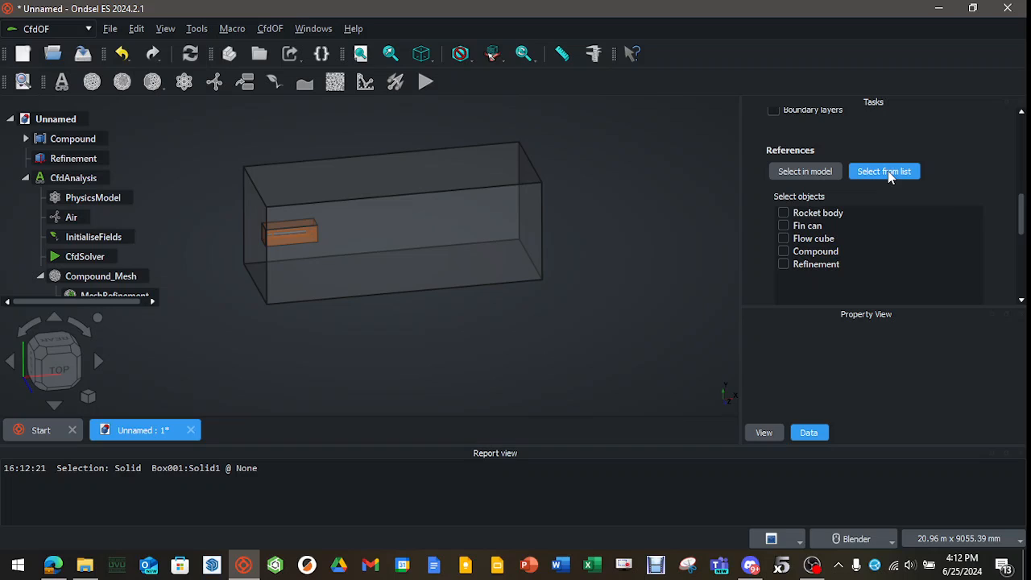
pyautogui.click(781, 212)
pyautogui.click(783, 225)
pyautogui.moveTo(1023, 226); pyautogui.dragTo(1022, 120)
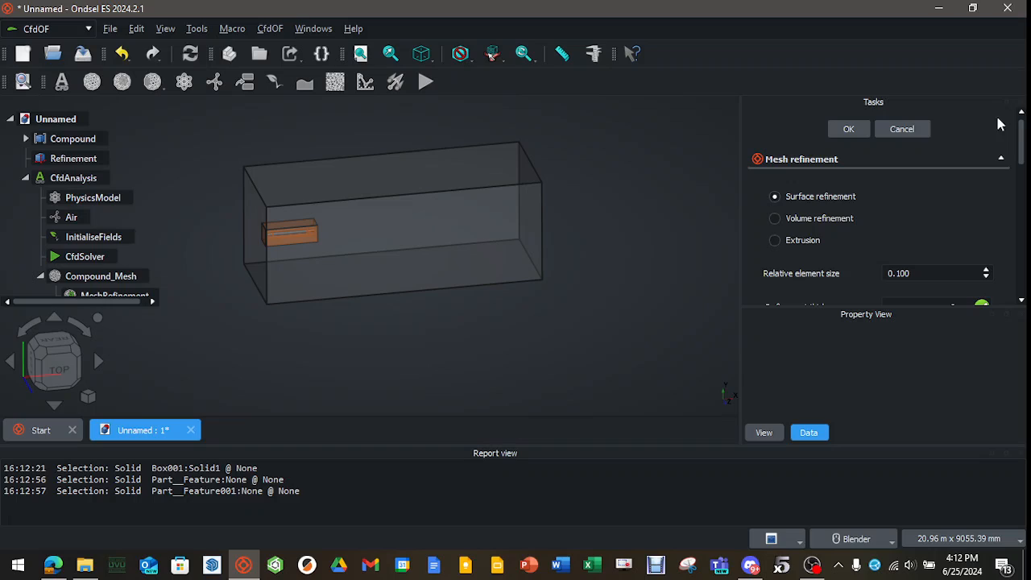
pyautogui.click(847, 129)
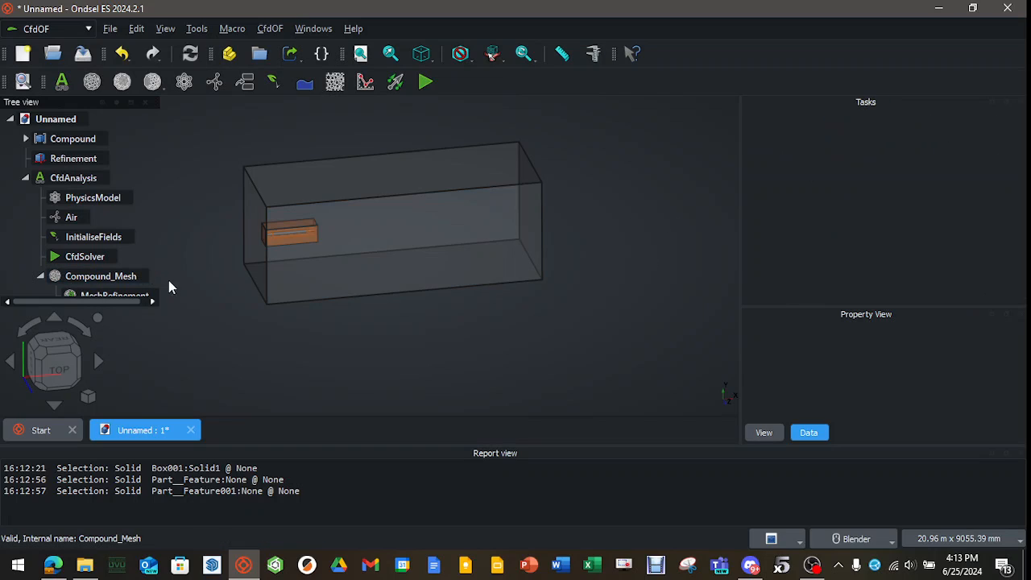
pyautogui.scroll(-2, 108, 243)
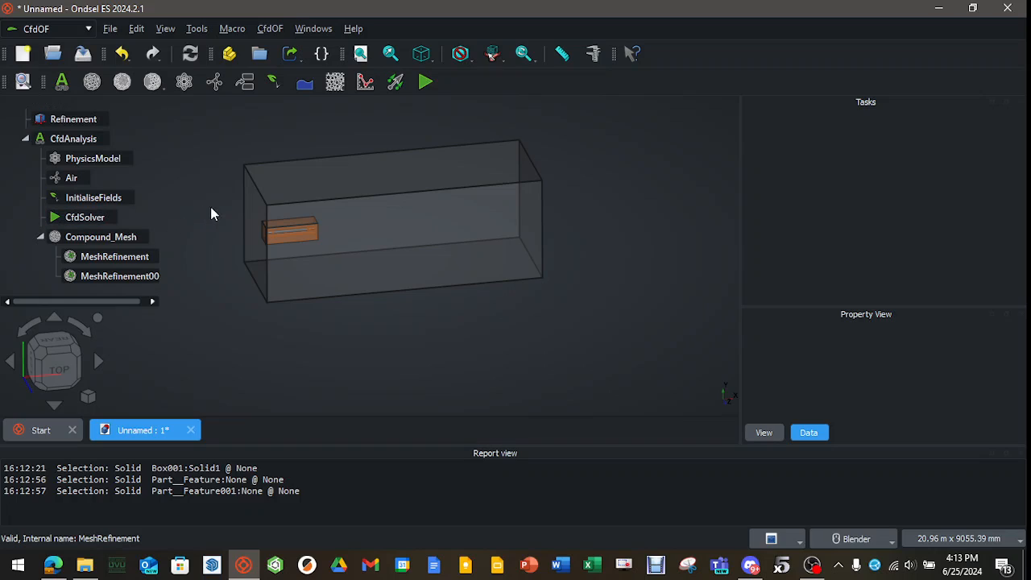
# Create an inlet boundary condition on the flow cube's end face nearest the rocket.
pyautogui.moveTo(194, 205); pyautogui.dragTo(260, 211, button='middle')
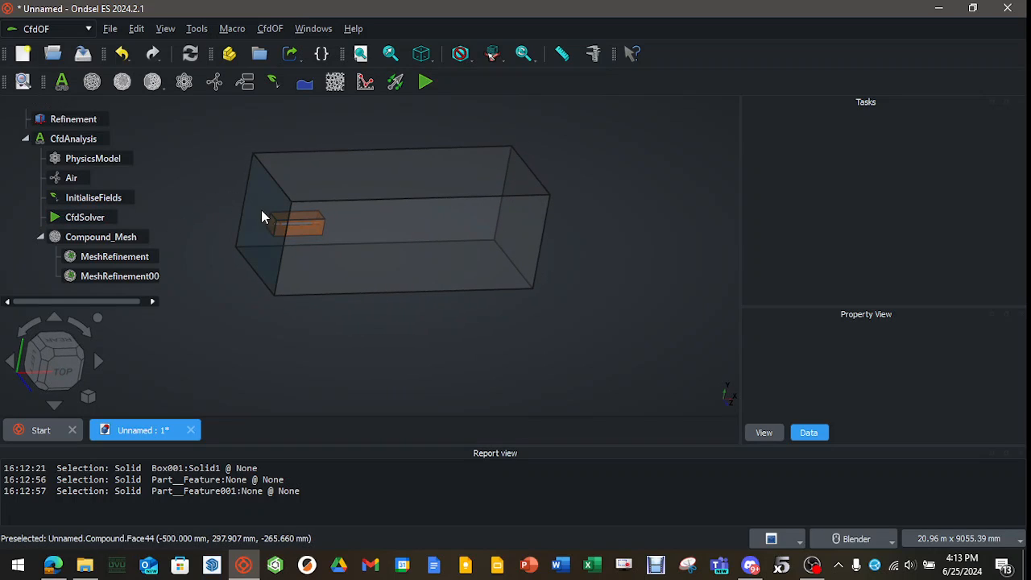
pyautogui.click(244, 82)
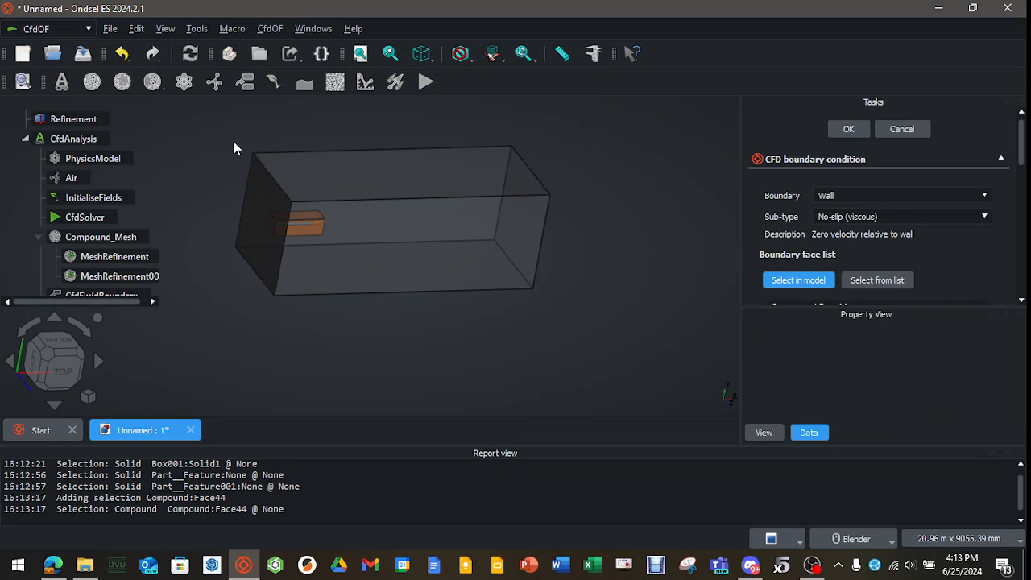
pyautogui.click(944, 194)
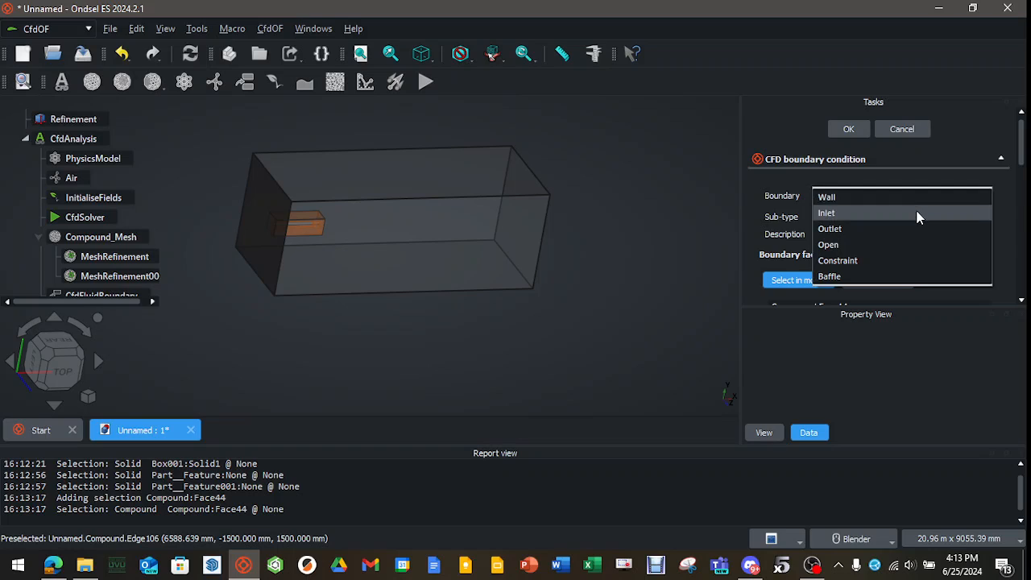
pyautogui.click(917, 215)
pyautogui.scroll(-3, 813, 172)
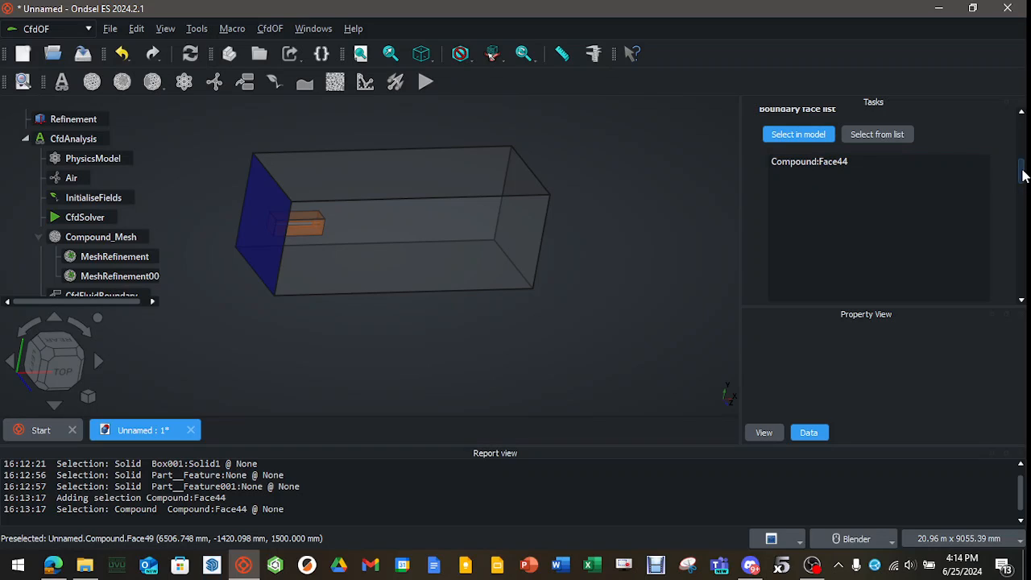
# Set the inlet's first Cartesian velocity component to 1e+05 mm/s and accept the boundary.
pyautogui.moveTo(1023, 175); pyautogui.dragTo(1022, 228)
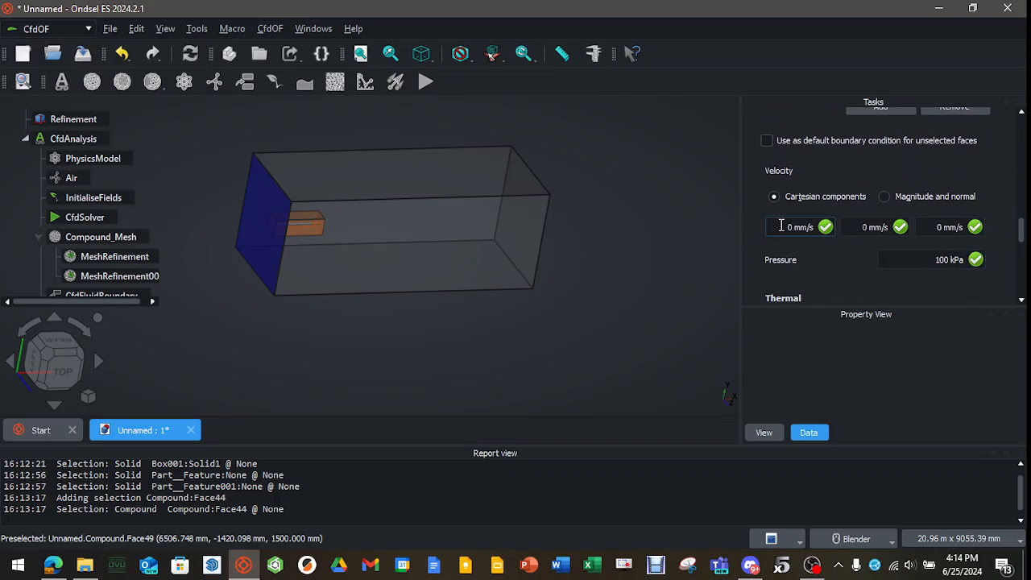
pyautogui.click(825, 231)
pyautogui.write('210 m/s')
pyautogui.moveTo(1022, 232); pyautogui.dragTo(1024, 252)
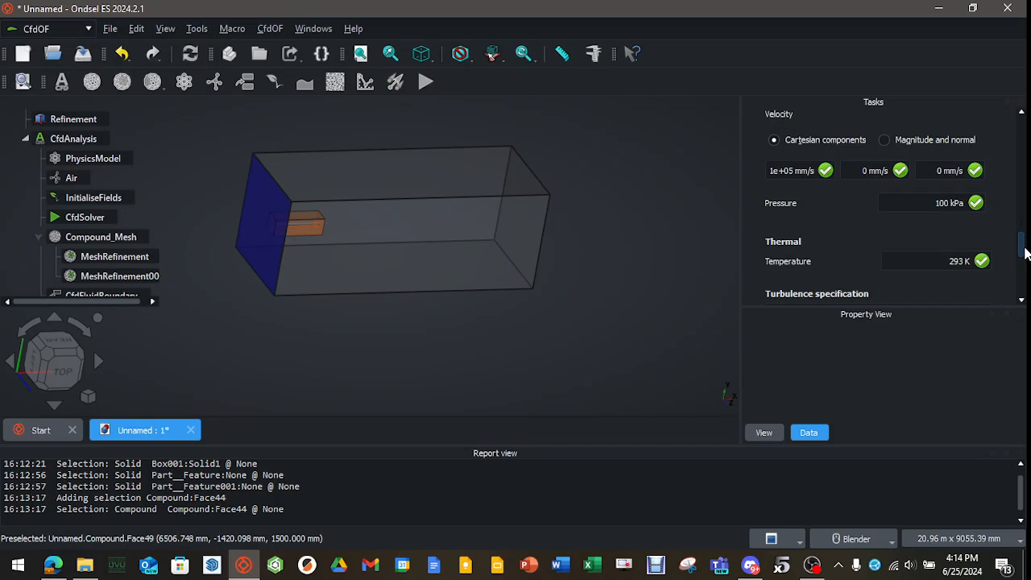
pyautogui.moveTo(1024, 252); pyautogui.dragTo(1025, 119)
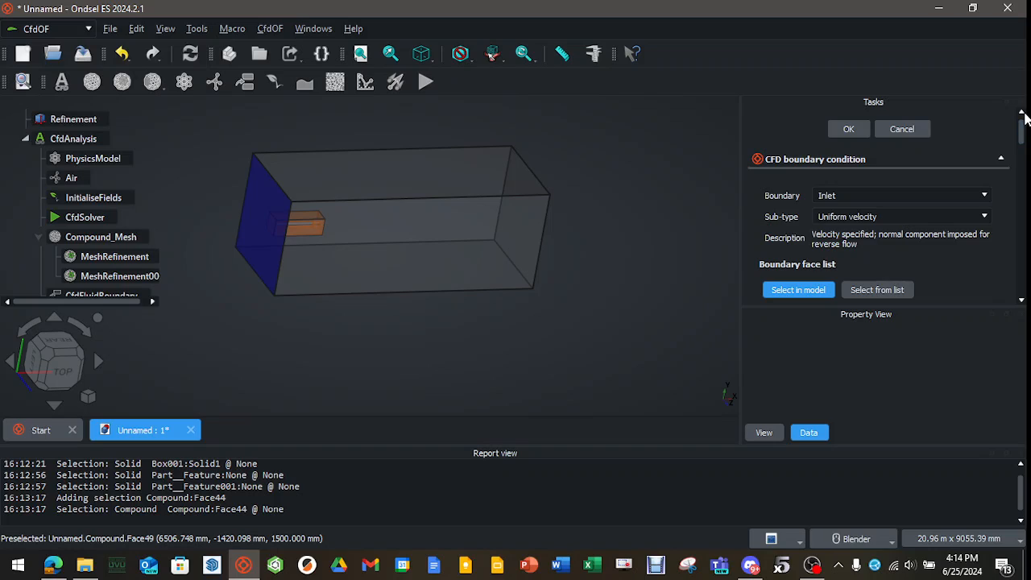
pyautogui.click(848, 131)
# Add an outlet boundary of sub-type Static pressure on the flow cube's end face opposite the inlet.
pyautogui.moveTo(622, 265); pyautogui.dragTo(499, 260, button='middle')
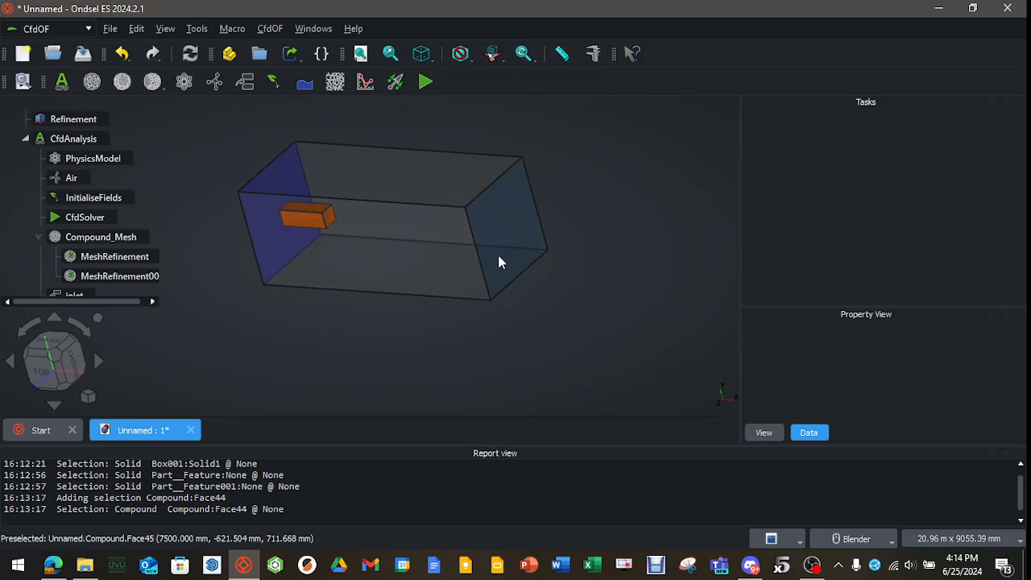
pyautogui.click(247, 82)
pyautogui.click(955, 195)
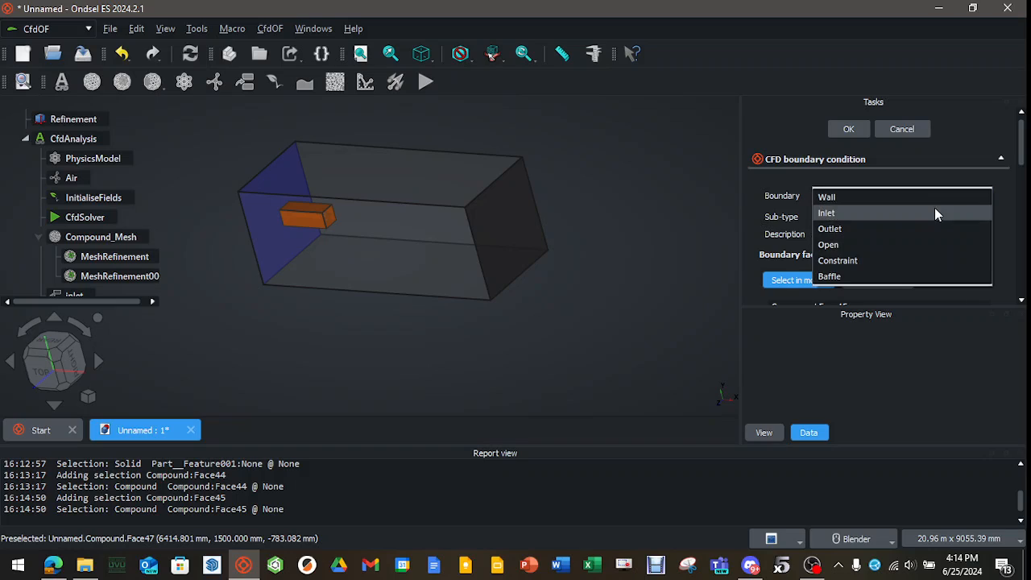
pyautogui.click(921, 225)
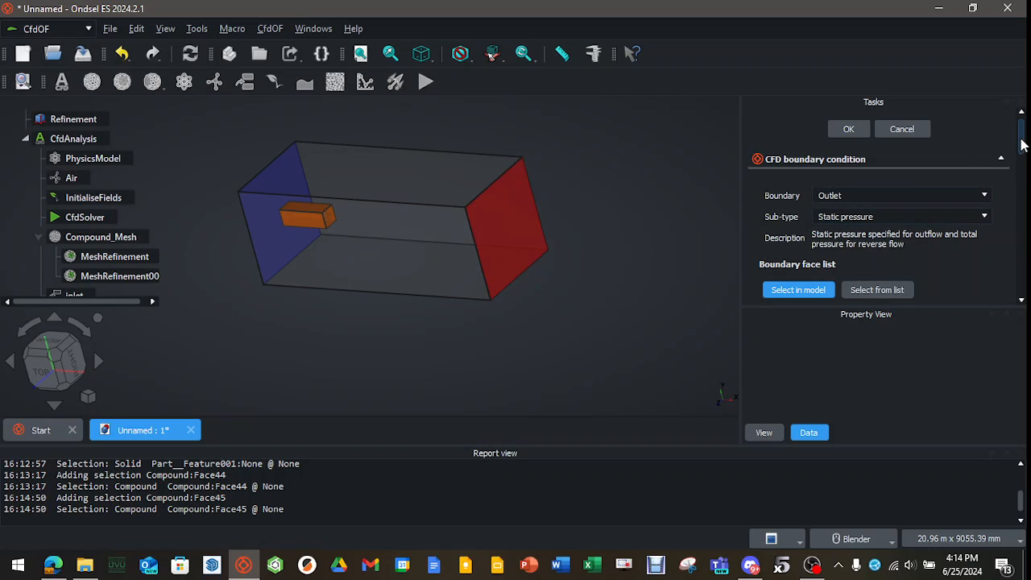
pyautogui.scroll(-3, 885, 234)
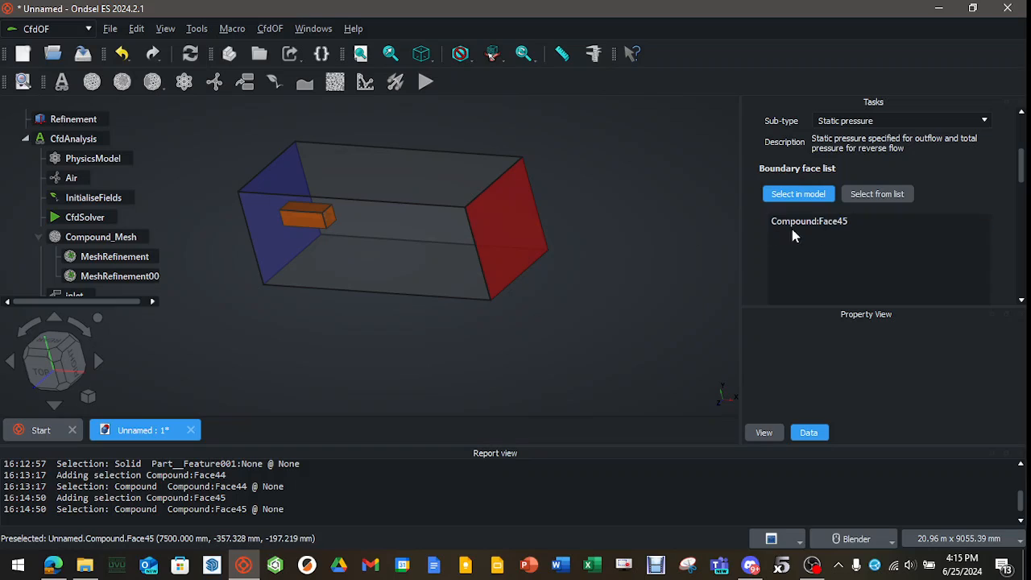
pyautogui.scroll(2, 1025, 183)
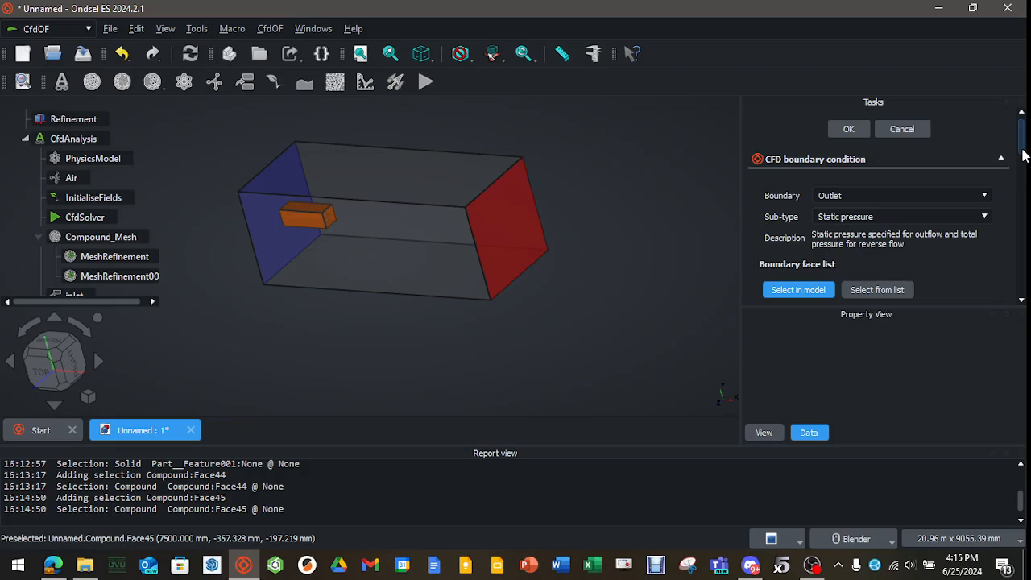
pyautogui.click(848, 129)
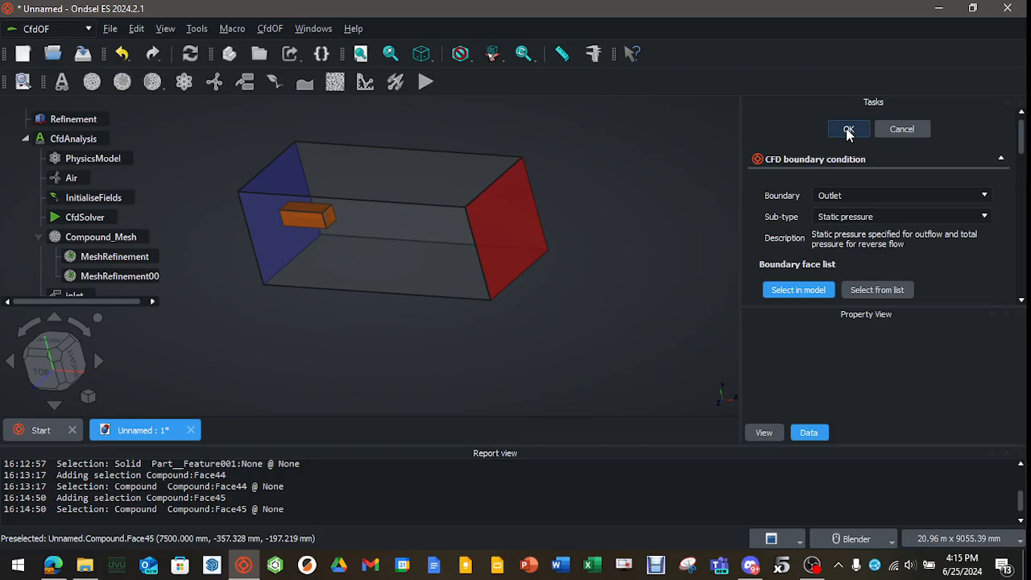
# Add a no-slip (viscous) wall boundary on the flow cube's four long side faces.
pyautogui.click(369, 171)
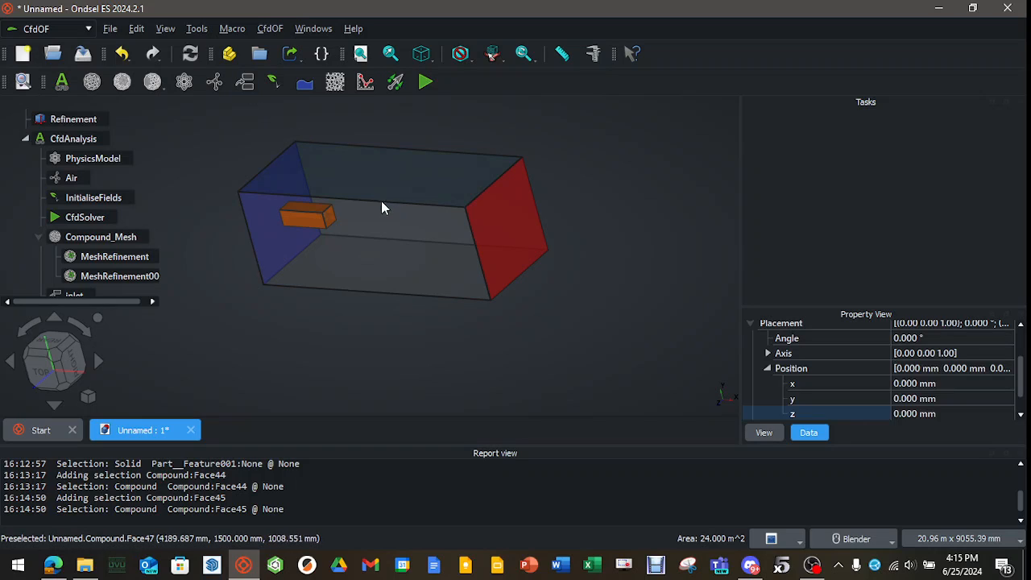
pyautogui.keyDown('ctrl'); pyautogui.click(406, 274); pyautogui.keyUp('ctrl')
pyautogui.moveTo(343, 364); pyautogui.dragTo(360, 276, button='middle')
pyautogui.moveTo(536, 343); pyautogui.dragTo(487, 397, button='middle')
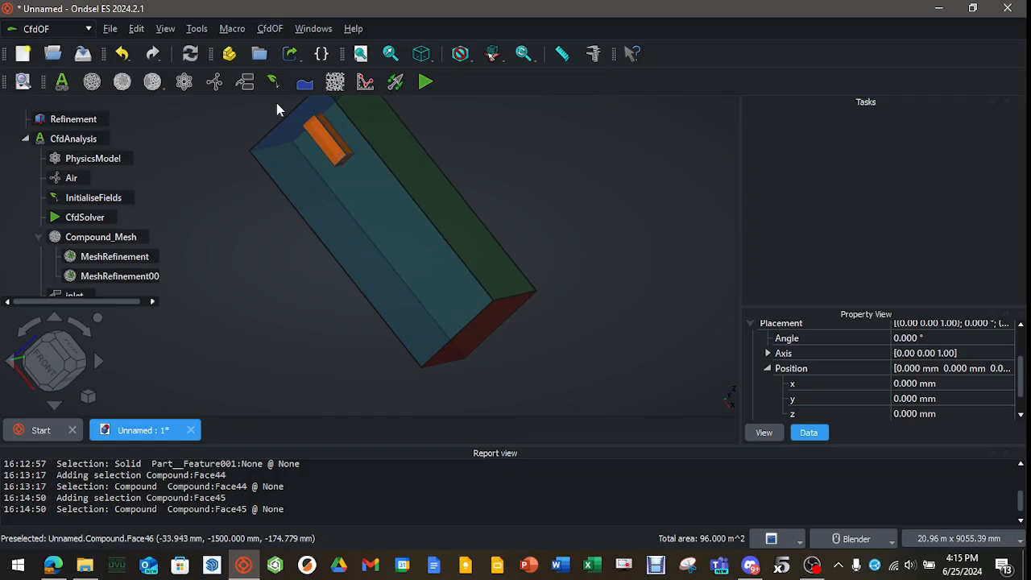
pyautogui.click(245, 82)
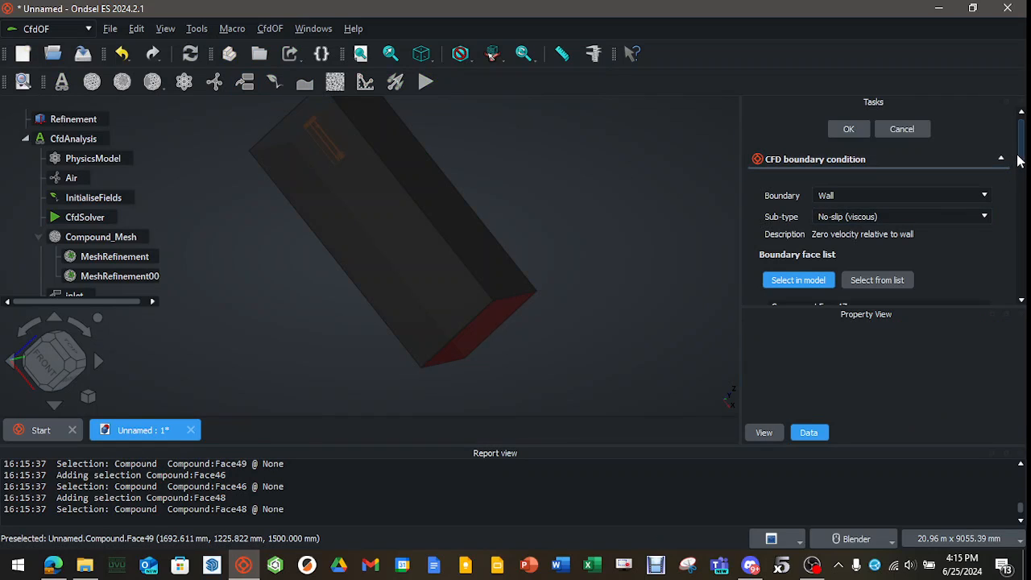
pyautogui.scroll(-2, 1010, 185)
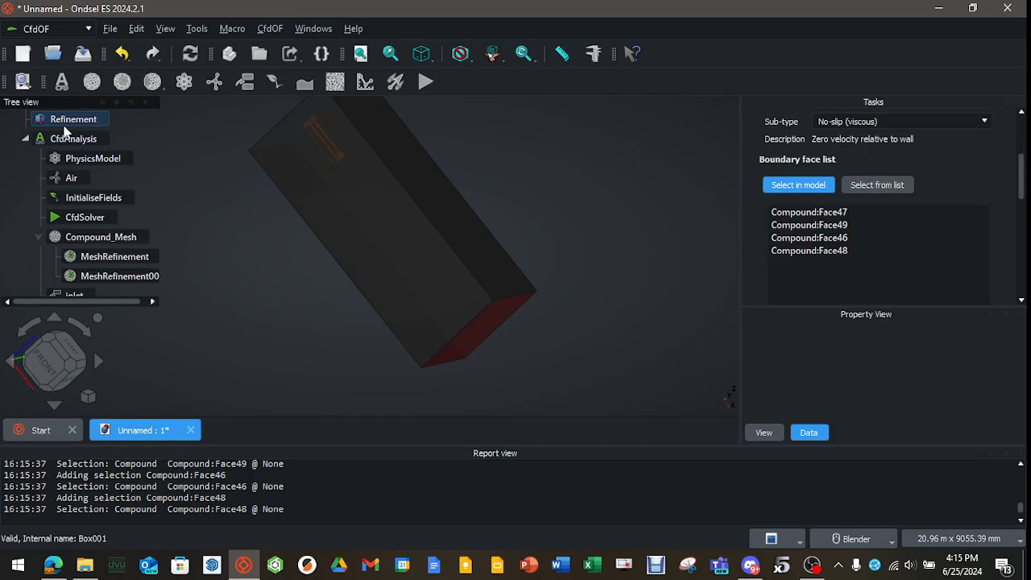
pyautogui.moveTo(1020, 182); pyautogui.dragTo(1023, 118)
pyautogui.click(849, 129)
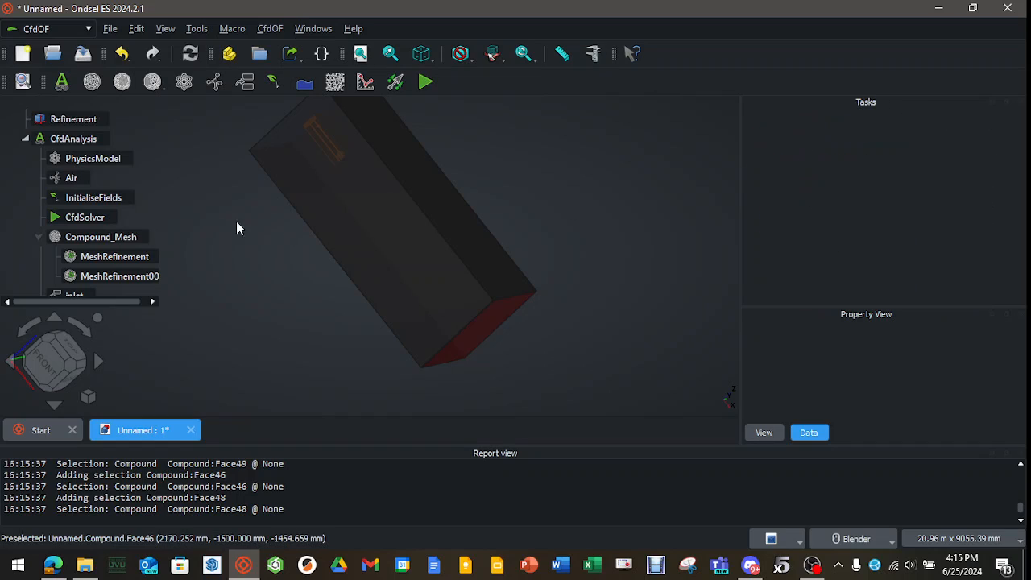
# Expand the Compound and review its contents along with the boundaries defined in the analysis.
pyautogui.moveTo(236, 221); pyautogui.dragTo(206, 254, button='middle')
pyautogui.scroll(1, 94, 234)
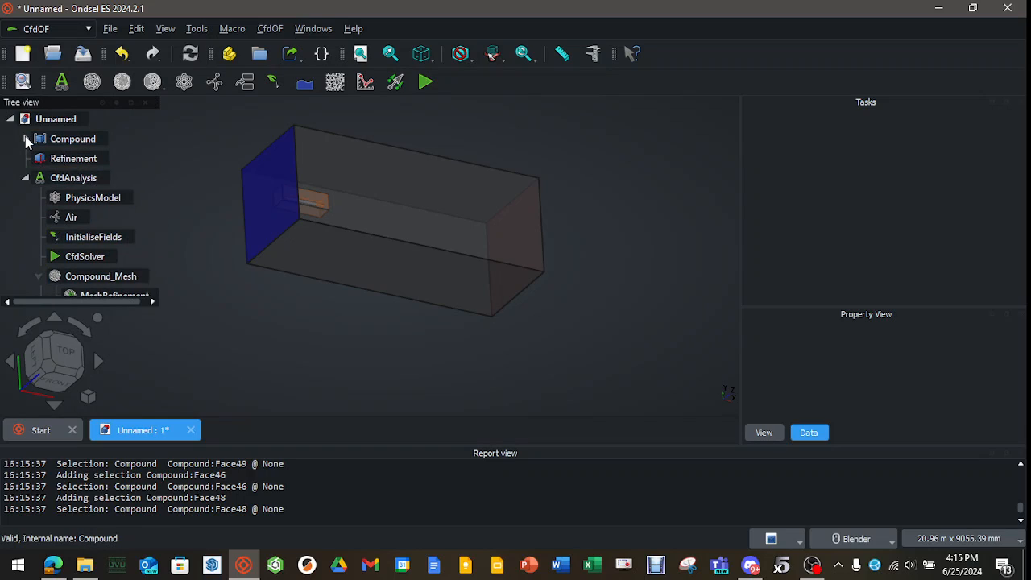
pyautogui.click(25, 138)
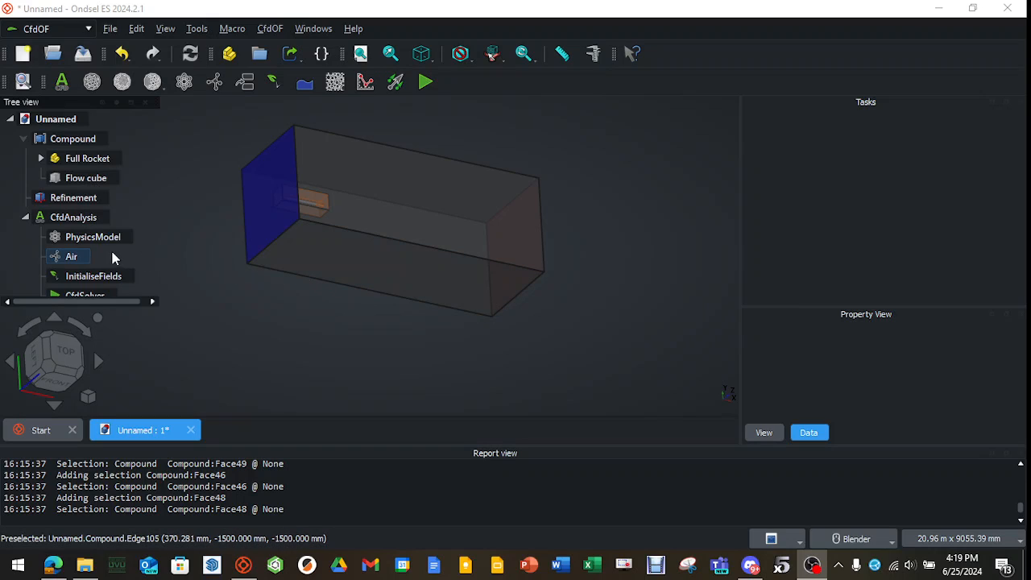
pyautogui.scroll(-3, 105, 253)
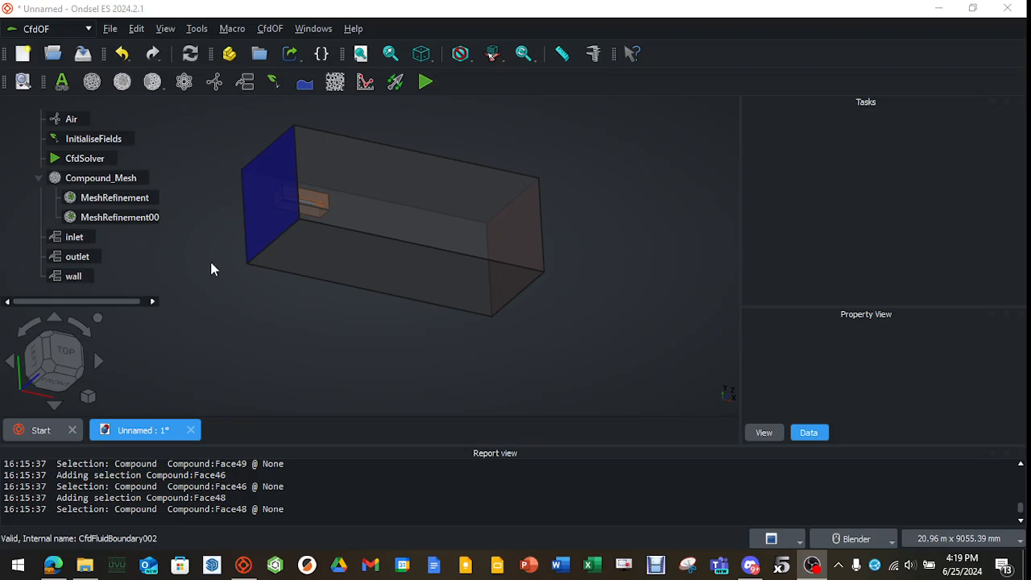
pyautogui.scroll(1, 216, 278)
pyautogui.scroll(1, 88, 252)
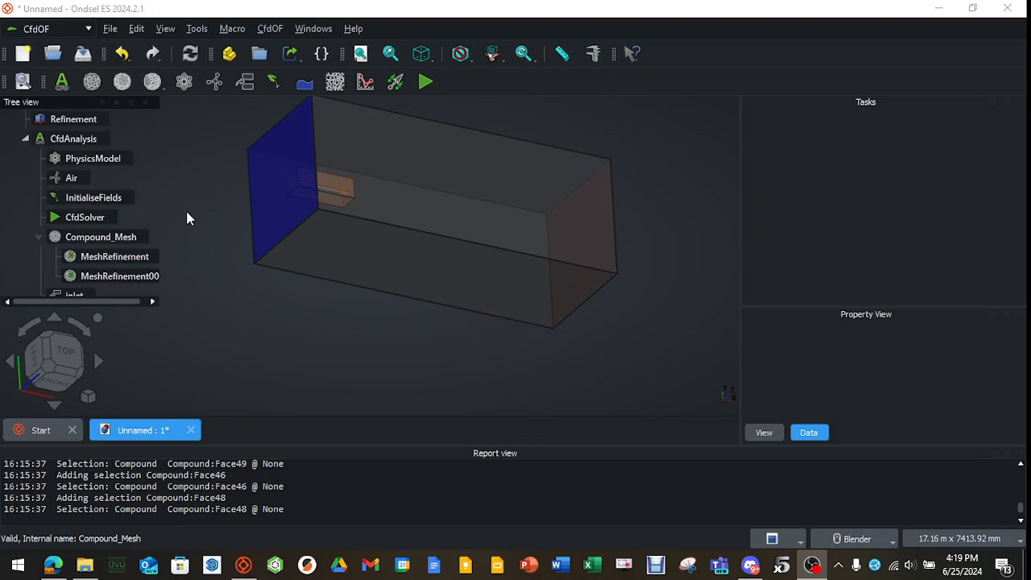
pyautogui.scroll(-1, 102, 248)
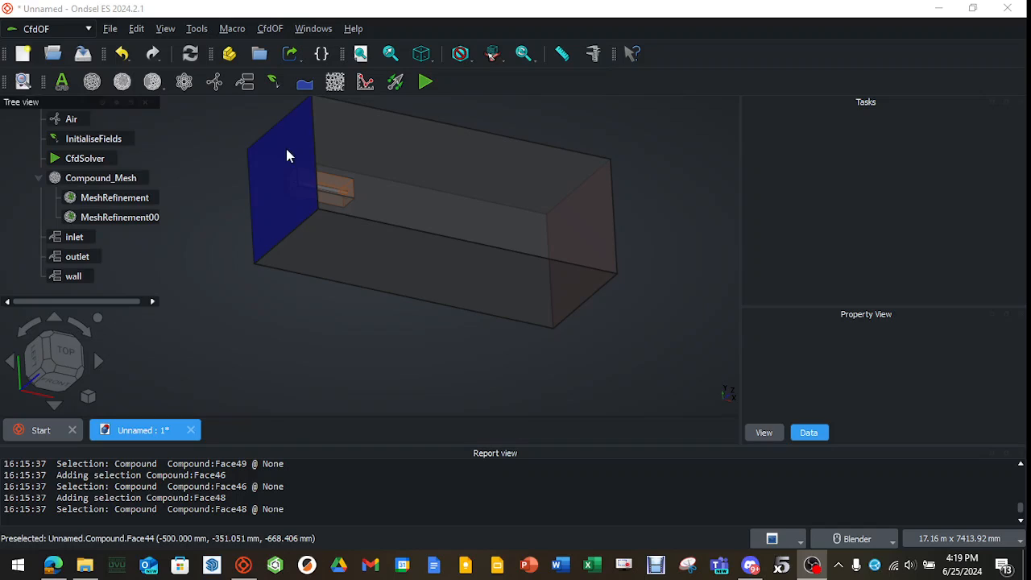
# Add a no-slip (viscous) wall boundary that covers the Rocket body and Fin can solids.
pyautogui.click(246, 81)
pyautogui.moveTo(1021, 143); pyautogui.dragTo(1027, 238)
pyautogui.scroll(2, 926, 209)
pyautogui.click(878, 153)
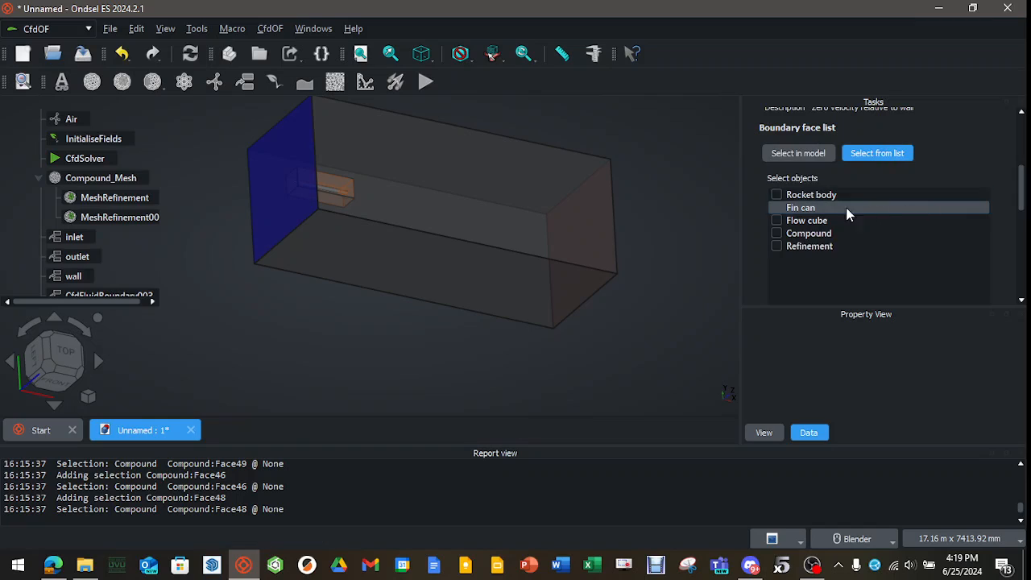
pyautogui.click(776, 195)
pyautogui.click(776, 207)
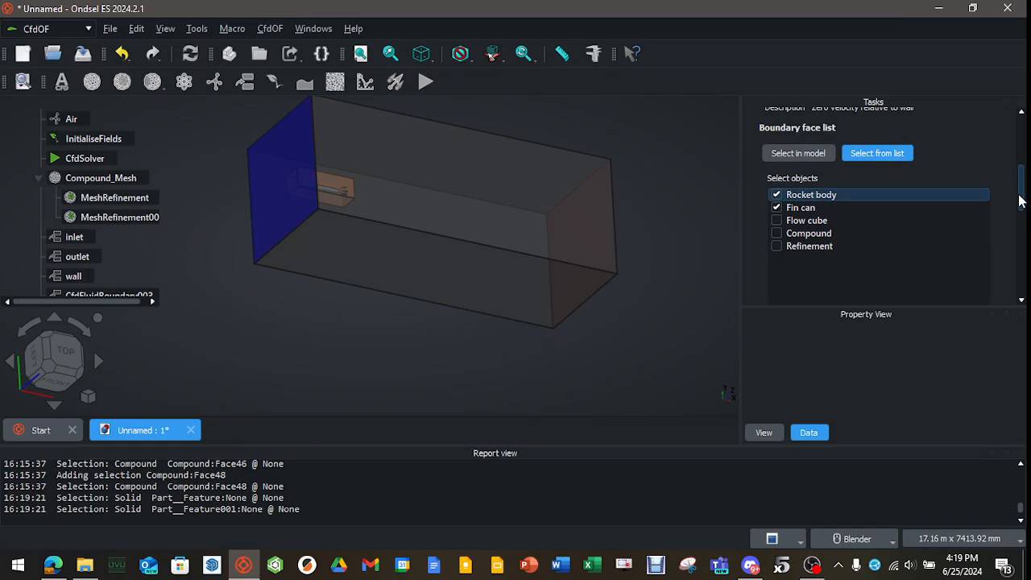
pyautogui.moveTo(1021, 203); pyautogui.dragTo(1021, 159)
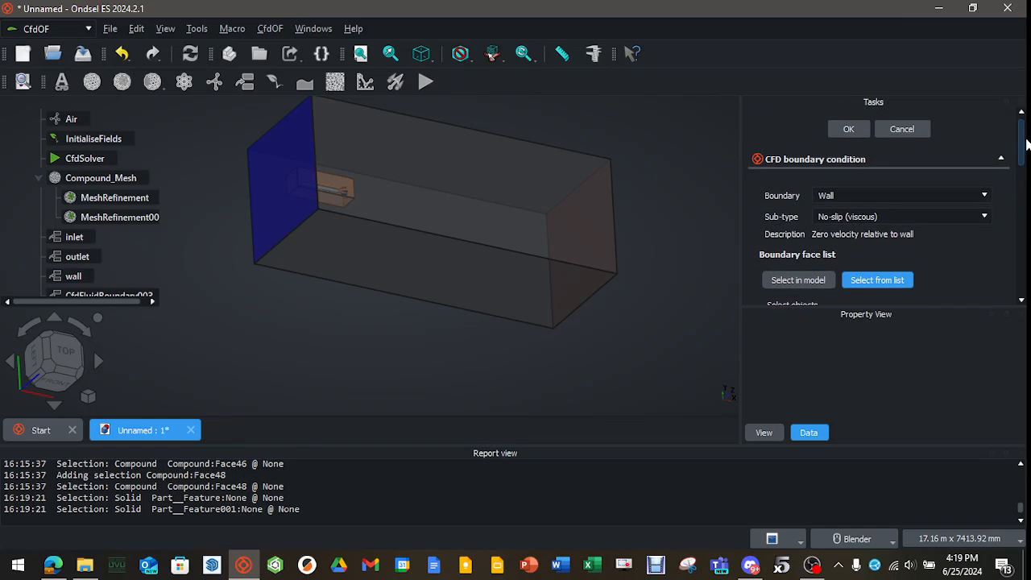
pyautogui.click(848, 130)
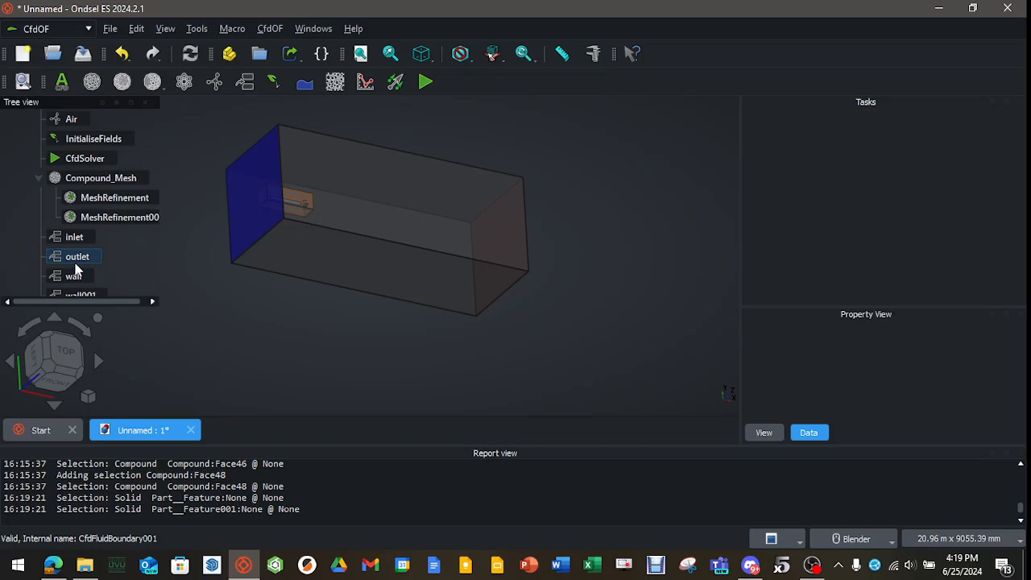
pyautogui.scroll(-1, 76, 269)
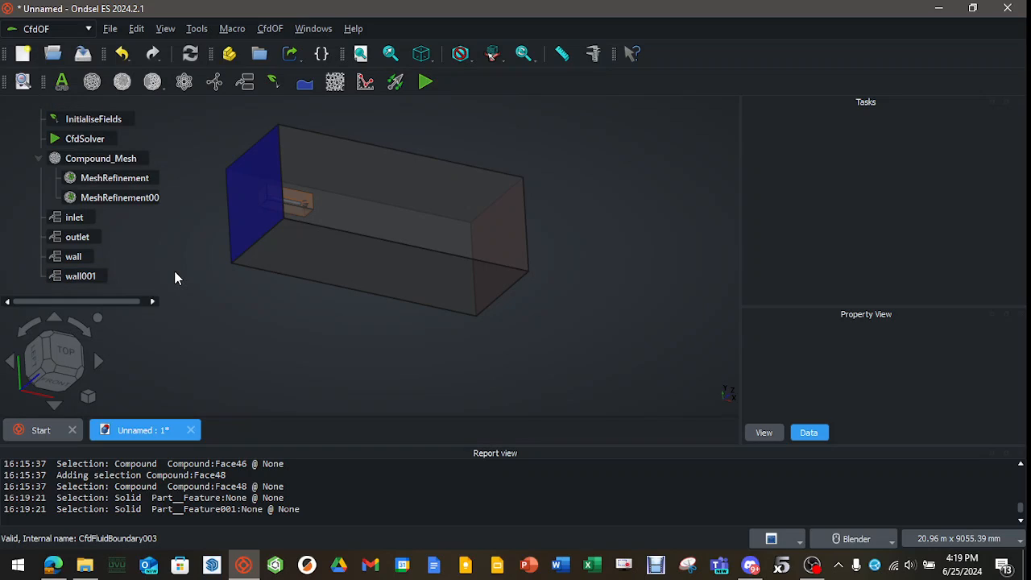
# Add a Force reporting function on the wall001 patch with a relative pressure reference of 28 kPa.
pyautogui.click(363, 88)
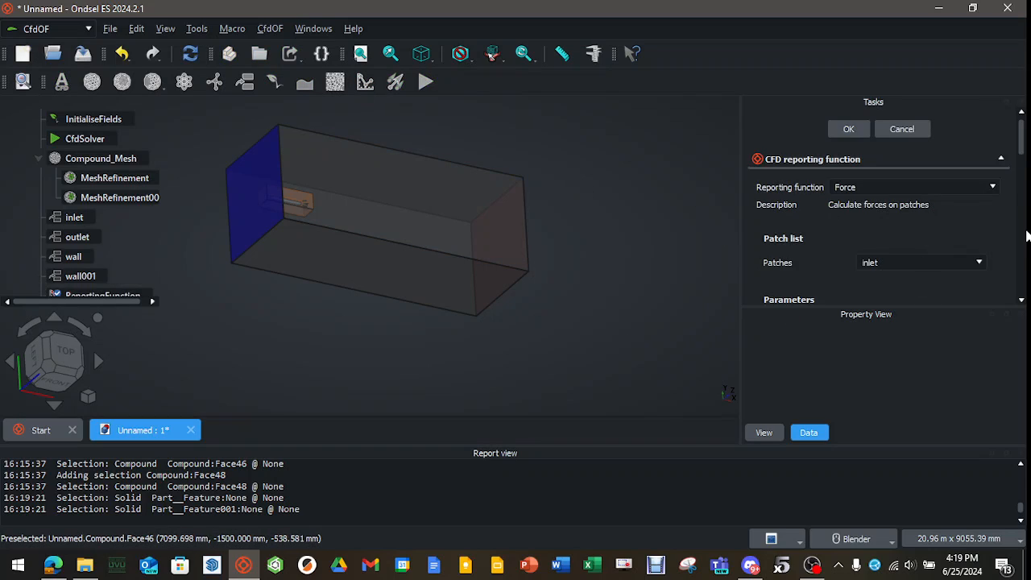
pyautogui.click(976, 263)
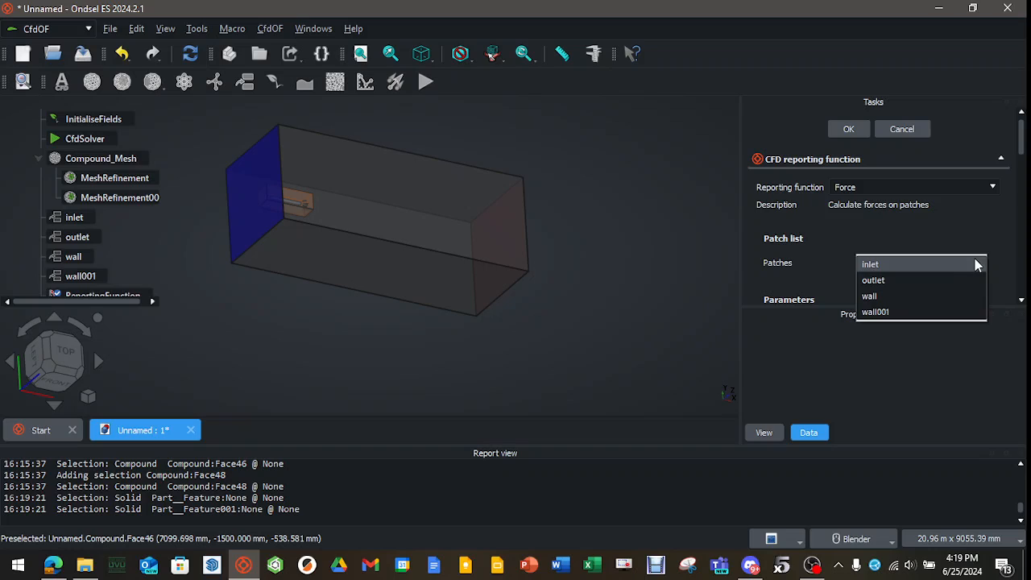
pyautogui.click(935, 311)
pyautogui.moveTo(1022, 153); pyautogui.dragTo(1025, 188)
pyautogui.click(951, 211)
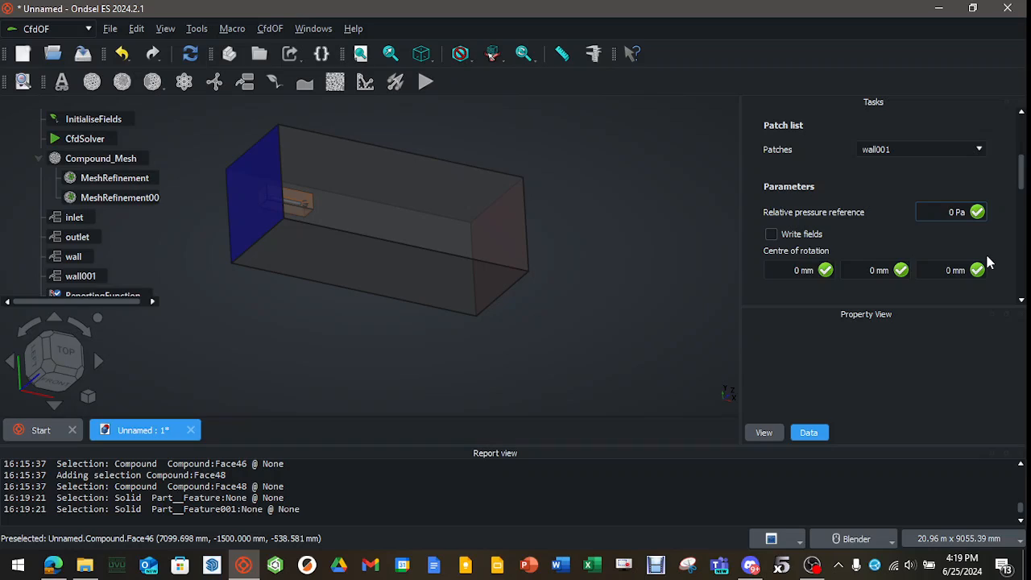
pyautogui.write('2800')
pyautogui.press('Return')
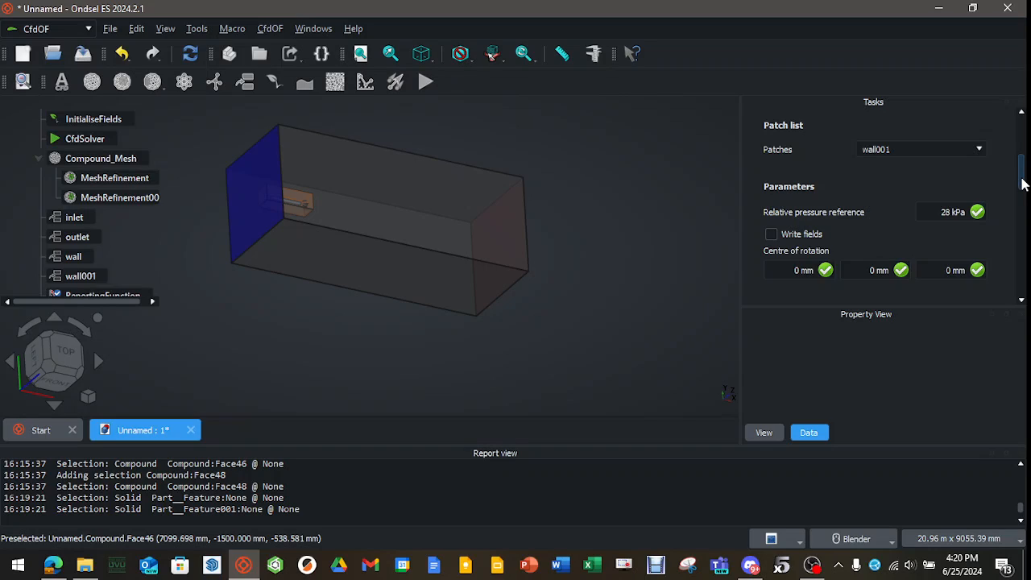
pyautogui.scroll(5, 1021, 184)
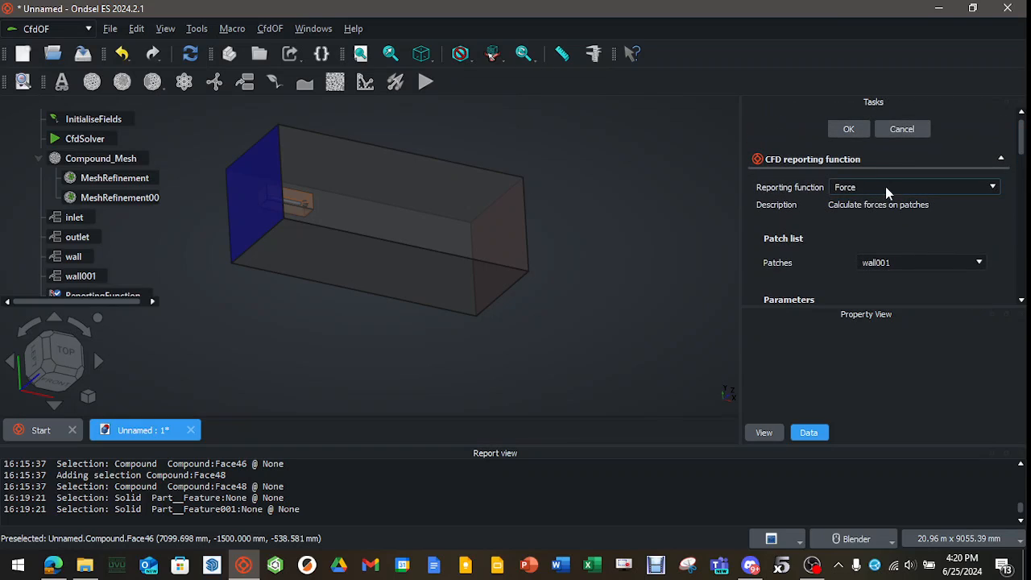
pyautogui.click(851, 131)
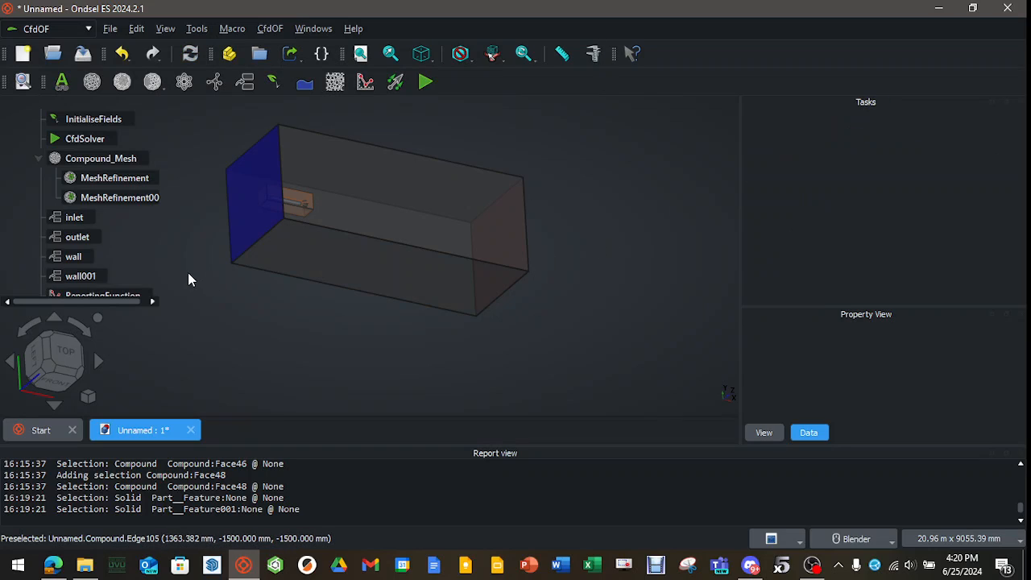
# Initialise the flow field with velocity taken from the inlet boundary and a specified pressure of 100 kPa.
pyautogui.scroll(-2, 145, 254)
pyautogui.scroll(-1, 93, 262)
pyautogui.scroll(2, 94, 262)
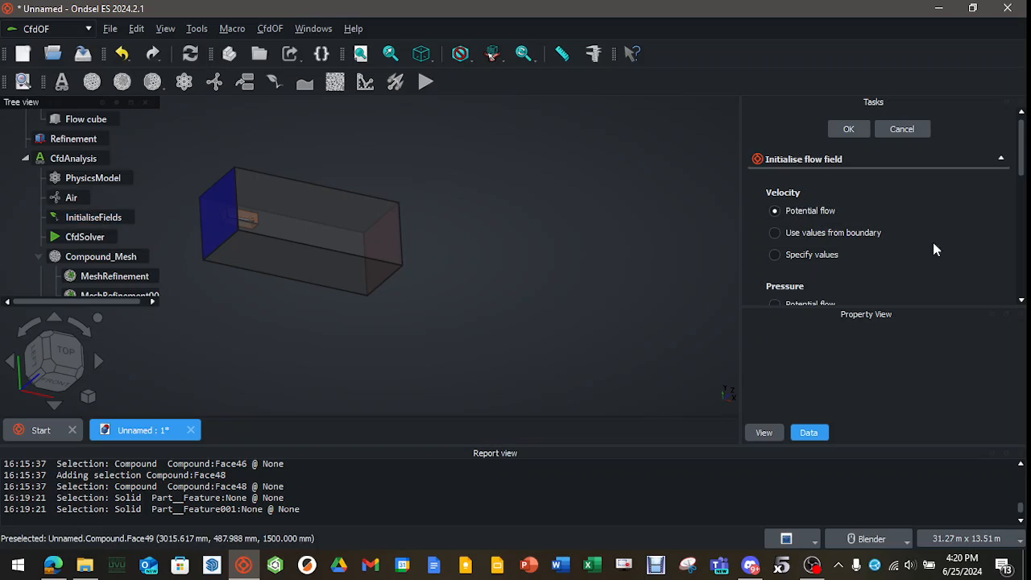
pyautogui.click(789, 234)
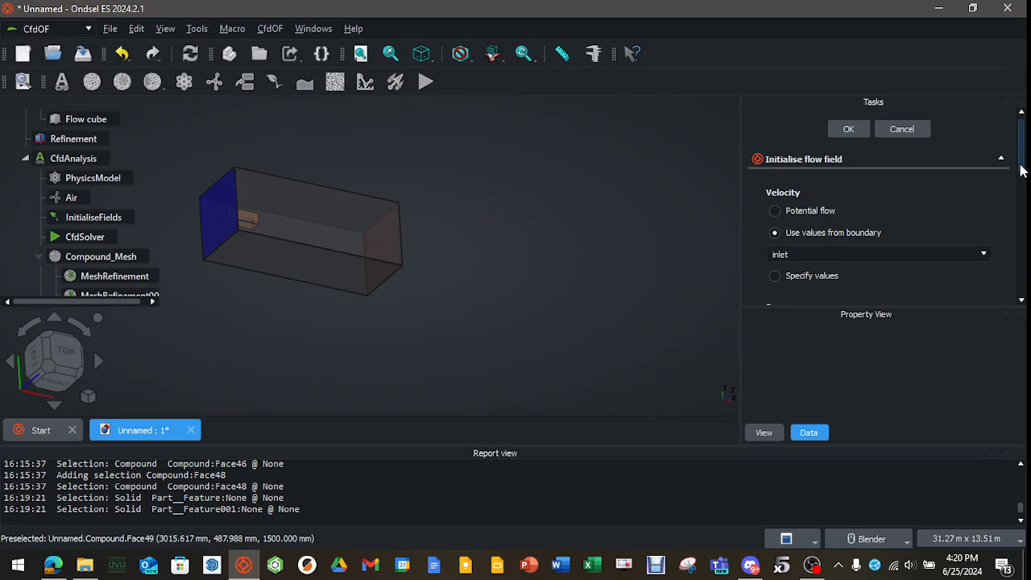
pyautogui.scroll(-3, 1021, 167)
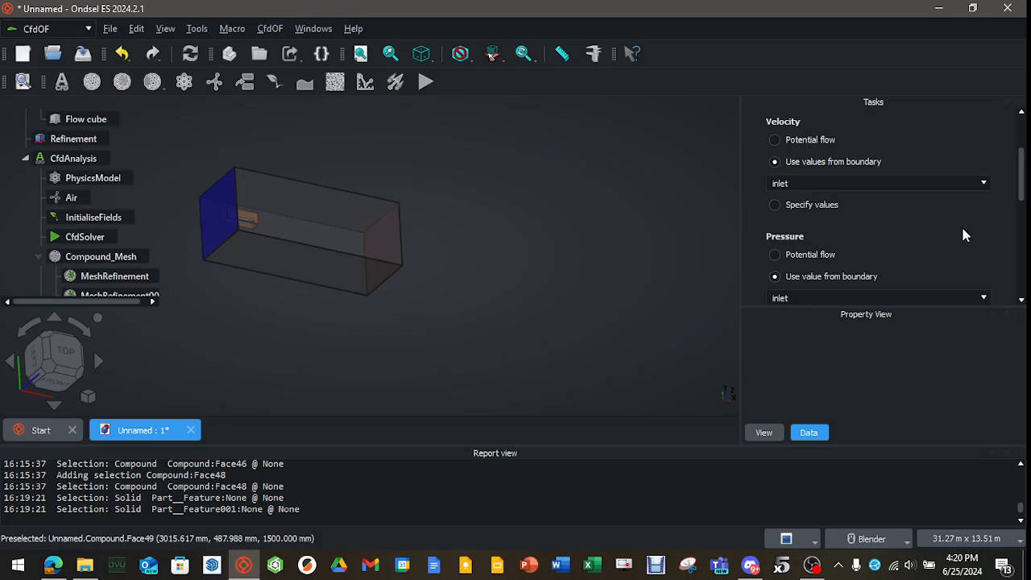
pyautogui.moveTo(1020, 190); pyautogui.dragTo(1027, 269)
pyautogui.click(775, 246)
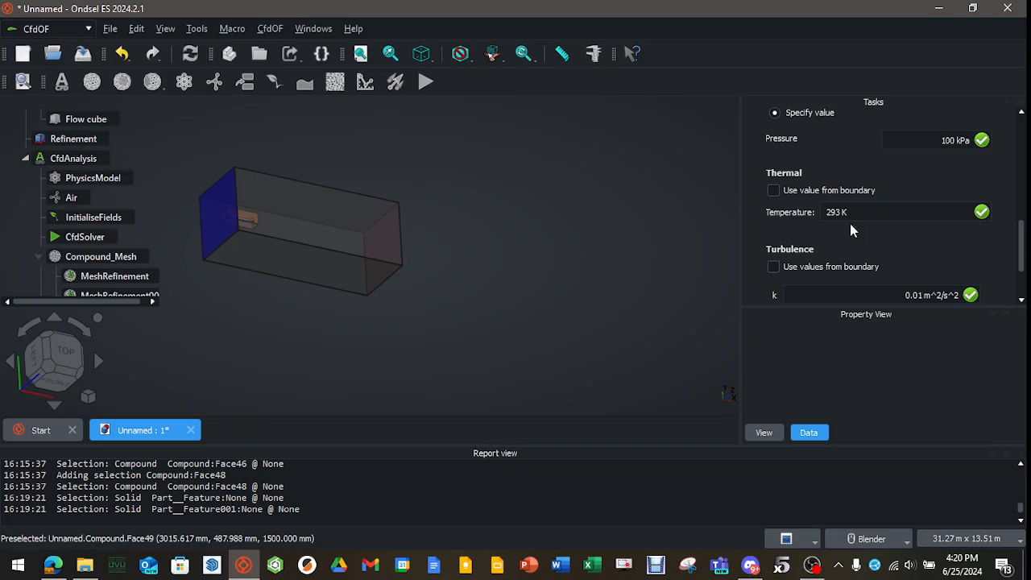
# Take the flow field's initial thermal and turbulence values from the inlet boundary and accept the initialisation.
pyautogui.click(775, 190)
pyautogui.click(774, 264)
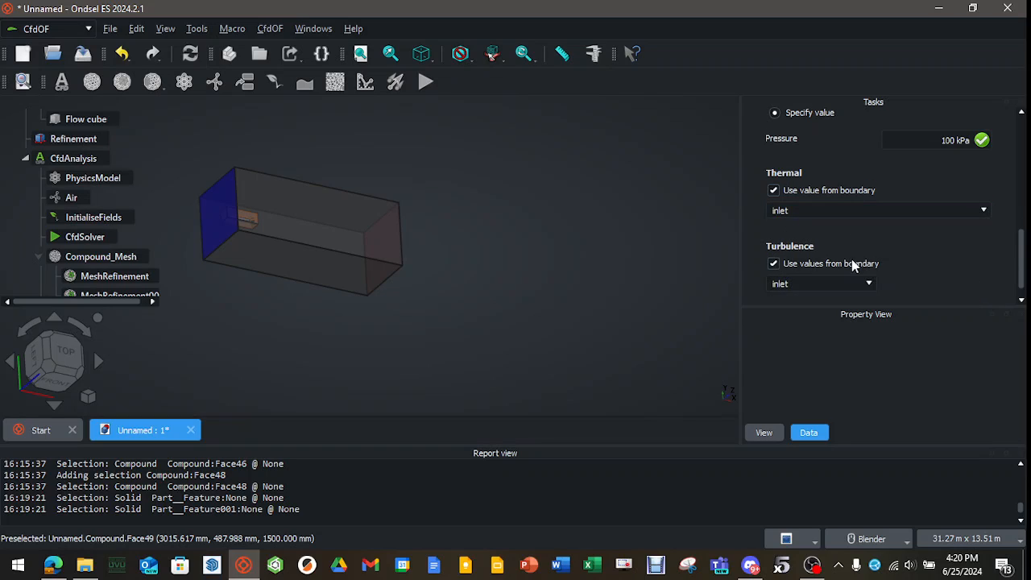
pyautogui.moveTo(1020, 277); pyautogui.dragTo(1024, 149)
pyautogui.click(848, 130)
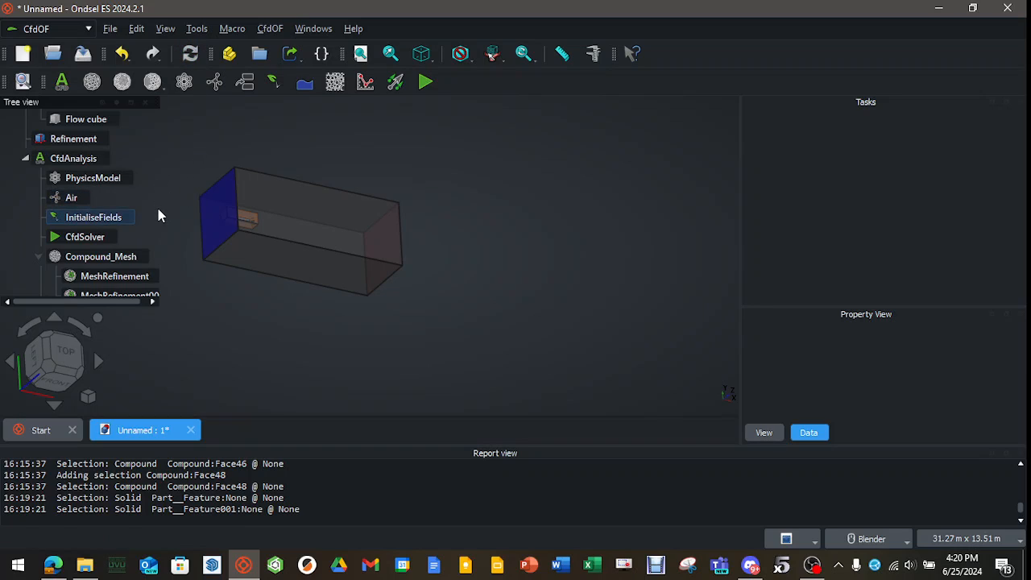
# Write the mesh case for Compound_Mesh and run the mesher.
pyautogui.doubleClick(119, 256)
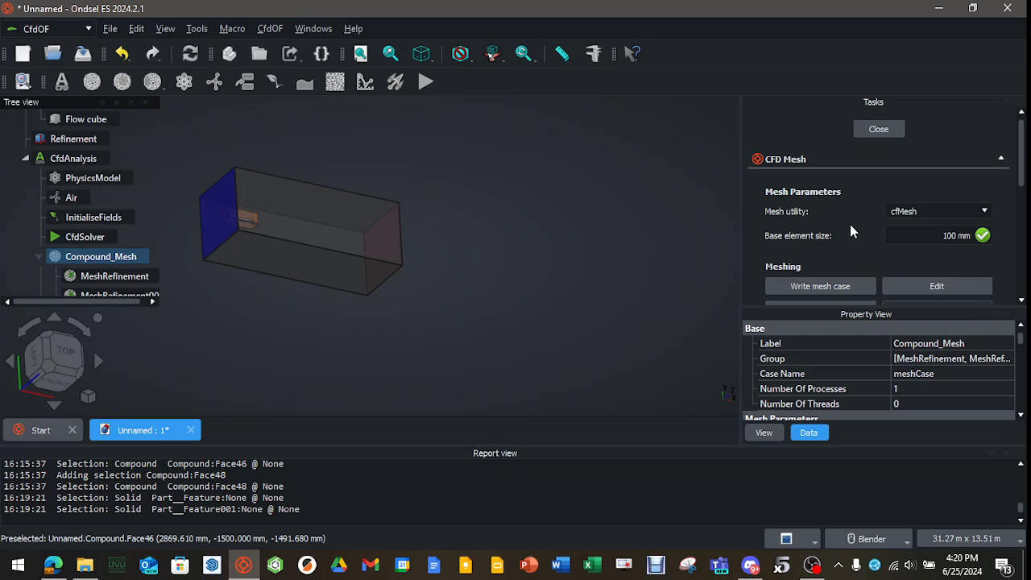
pyautogui.click(853, 285)
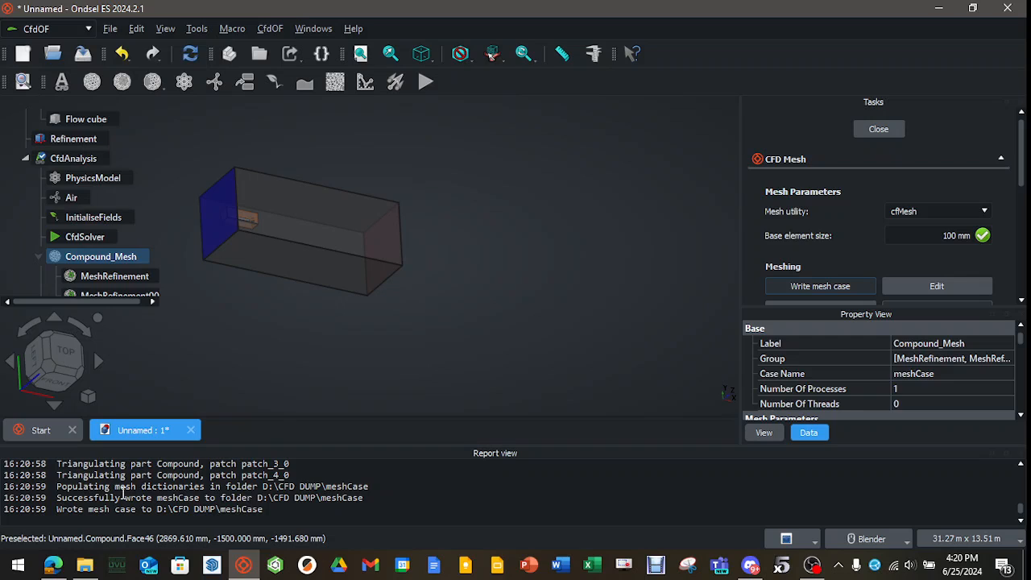
pyautogui.scroll(-1, 926, 249)
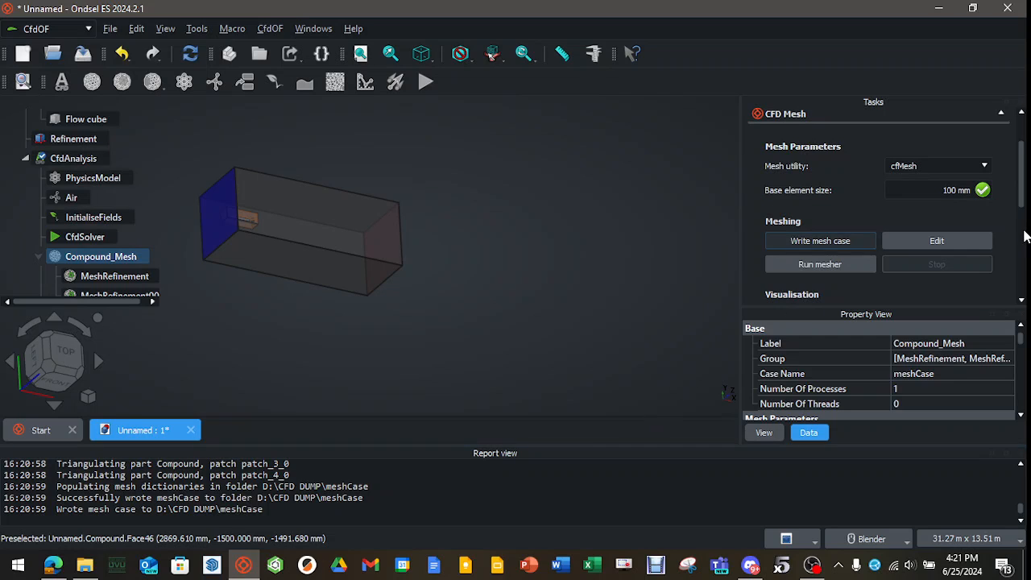
pyautogui.click(818, 261)
pyautogui.scroll(-1, 792, 282)
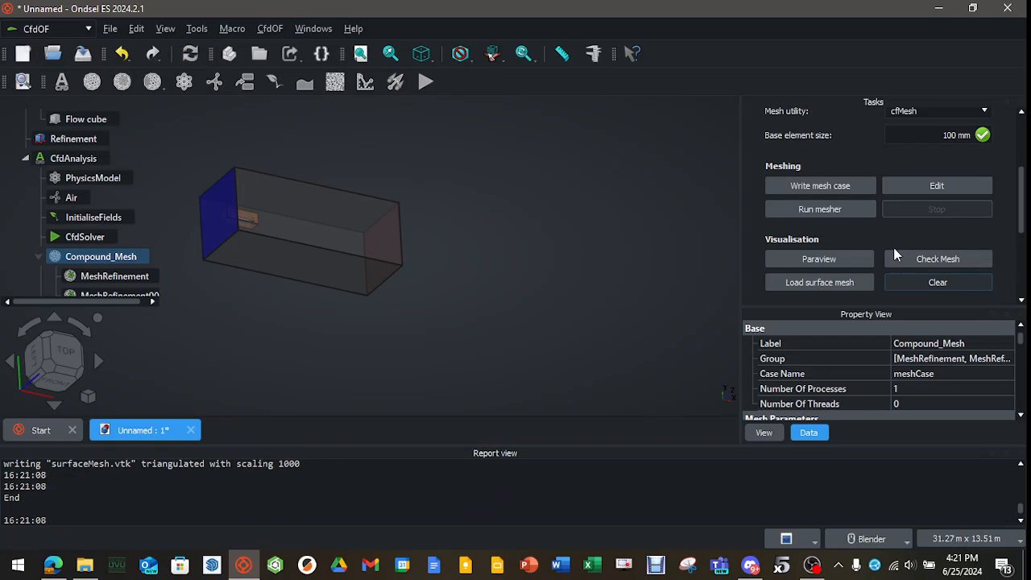
pyautogui.moveTo(1023, 228); pyautogui.dragTo(1022, 175)
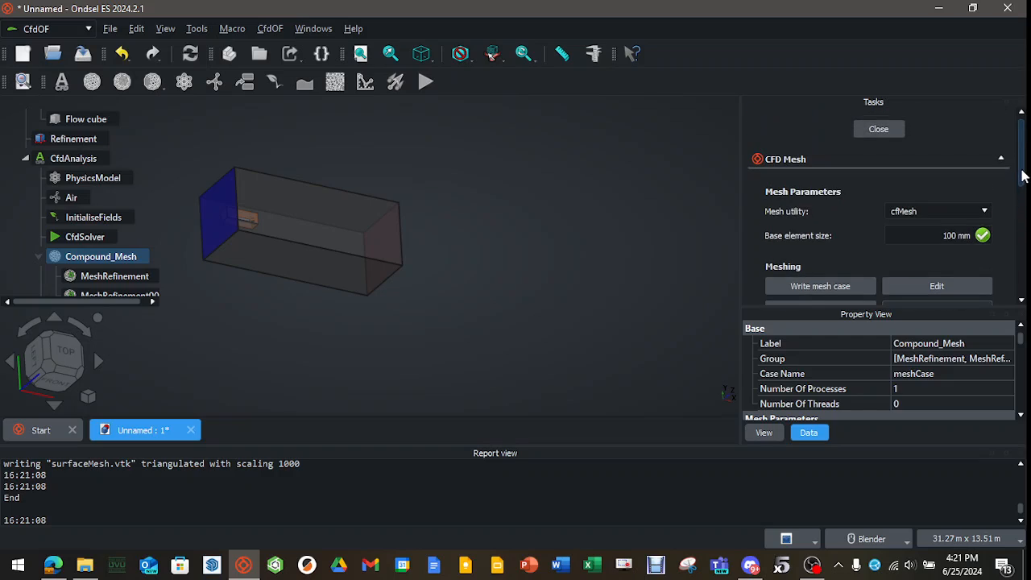
pyautogui.click(889, 133)
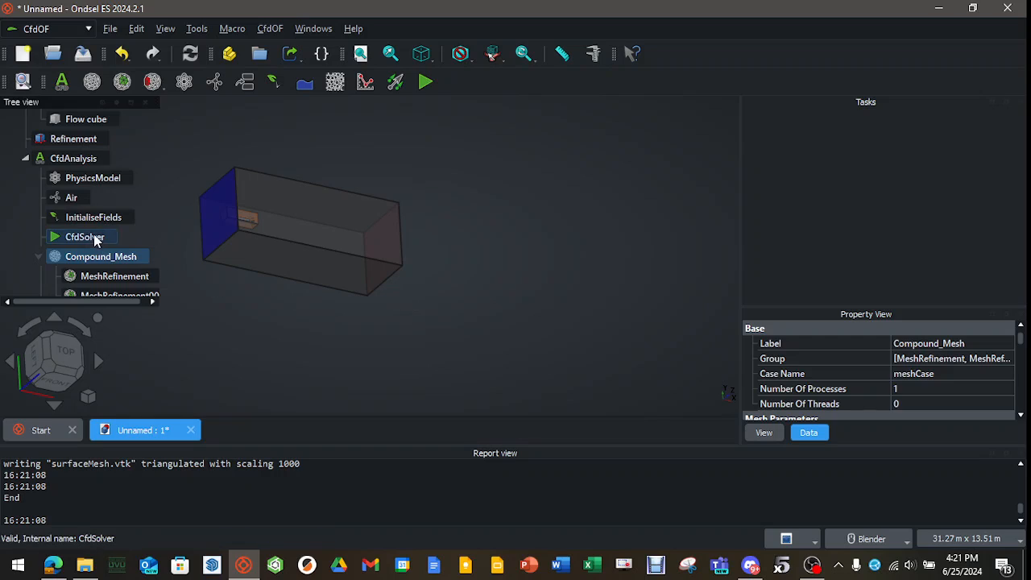
# Set the CfdSolver's parallel cores to 8 and recompute the document.
pyautogui.click(90, 237)
pyautogui.scroll(-5, 946, 386)
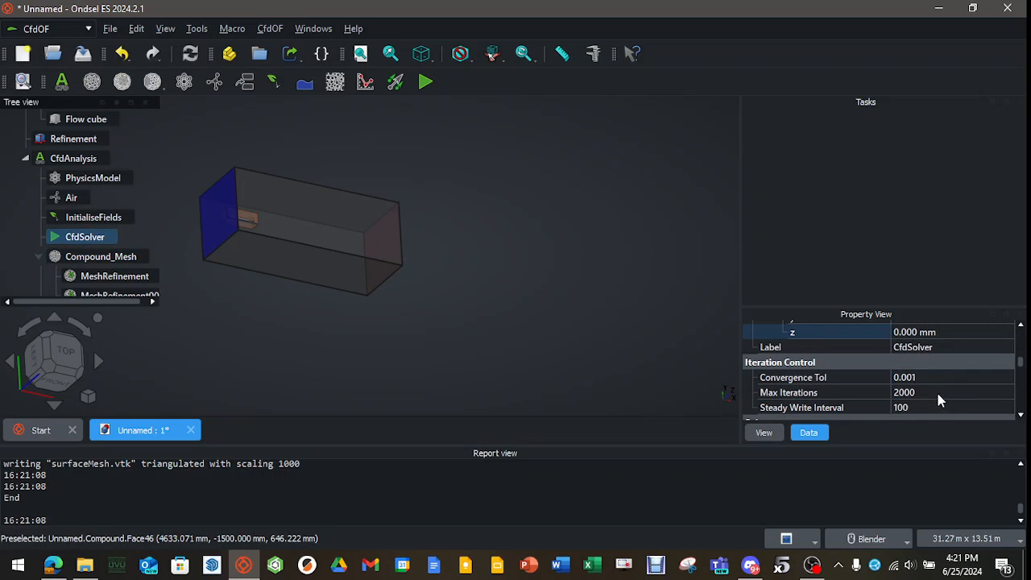
pyautogui.click(915, 387)
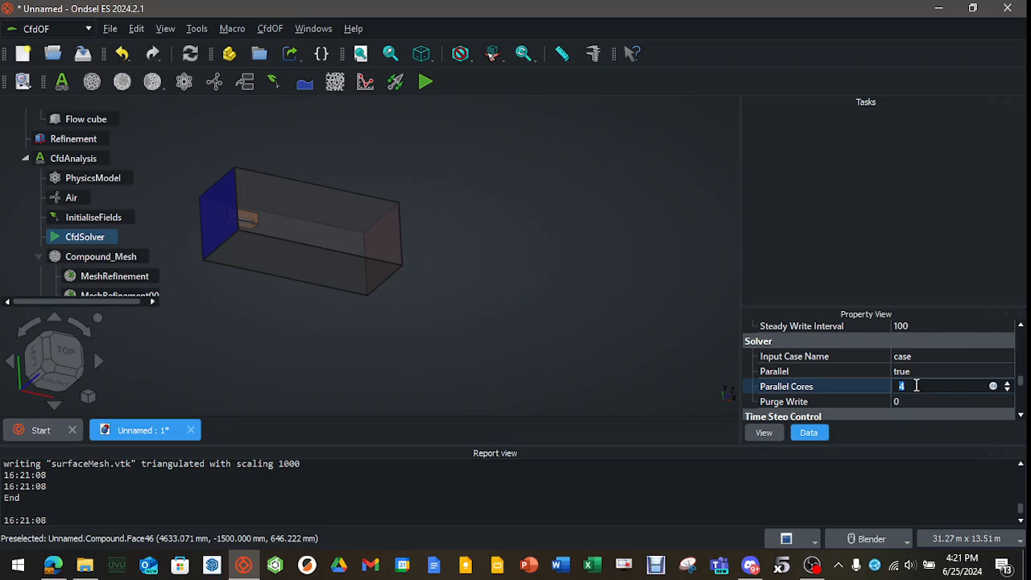
pyautogui.write('8')
pyautogui.press('Return')
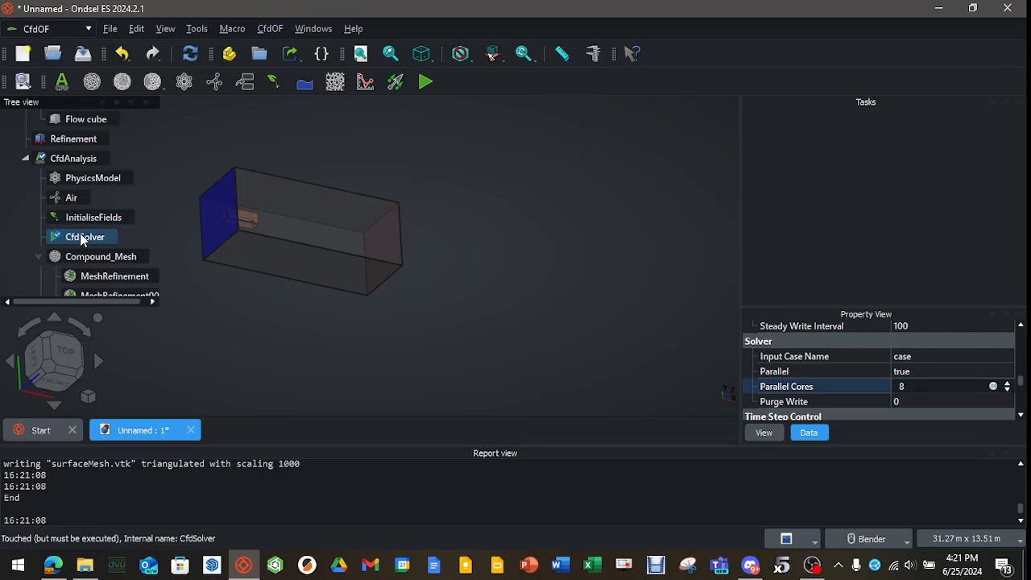
pyautogui.click(190, 53)
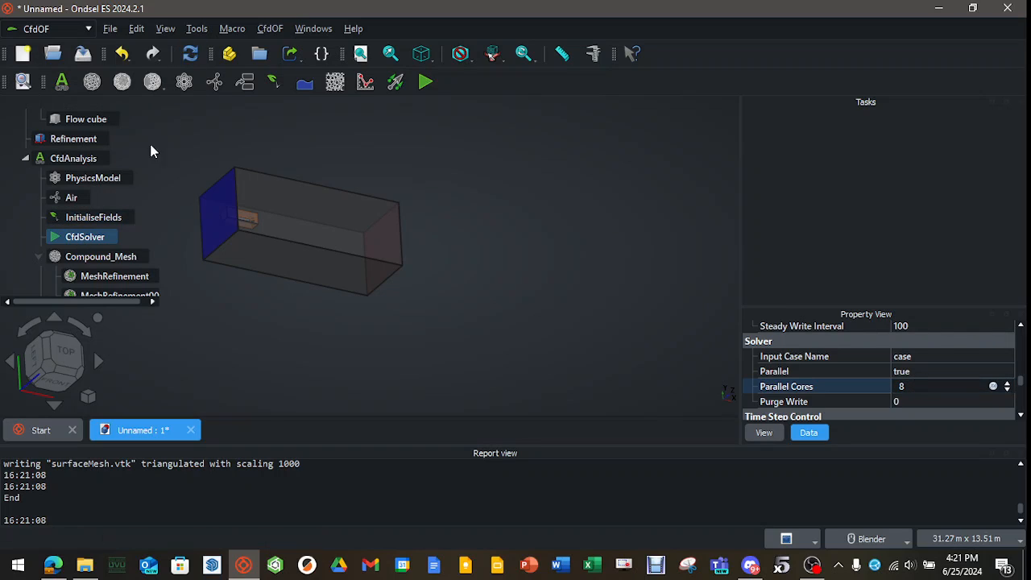
# Write the CfdSolver case files and run the solver.
pyautogui.doubleClick(82, 236)
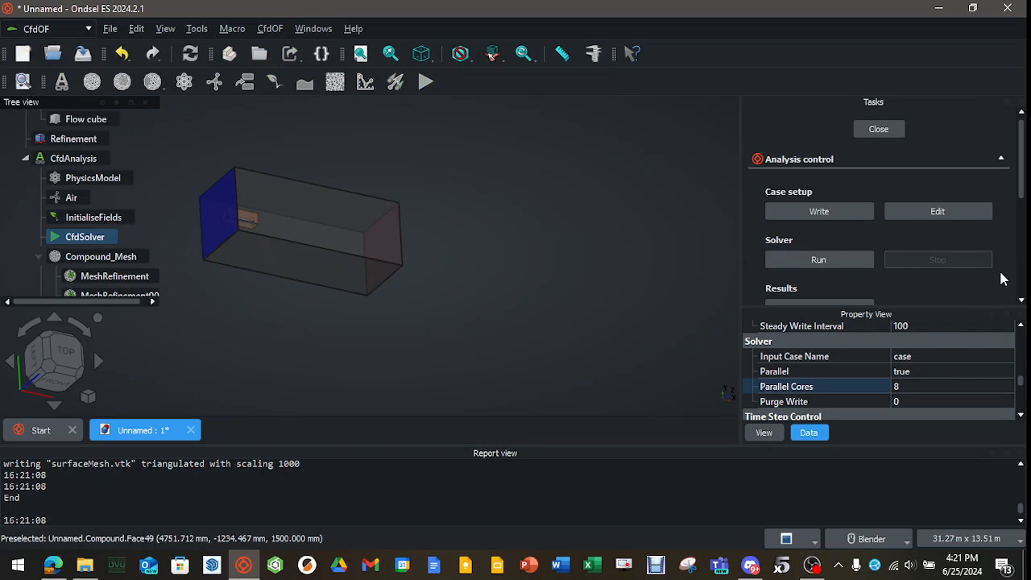
pyautogui.click(848, 211)
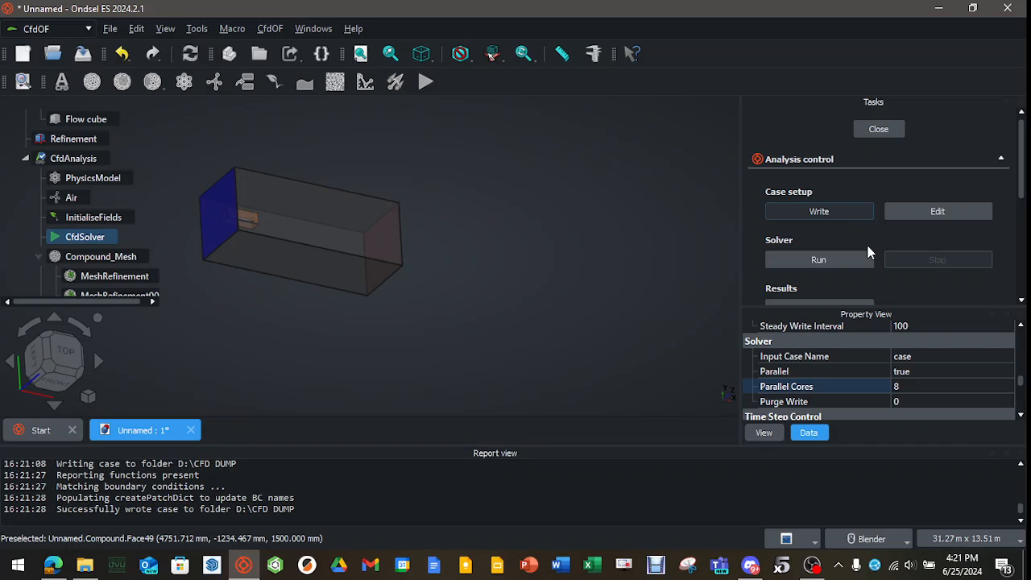
pyautogui.click(834, 261)
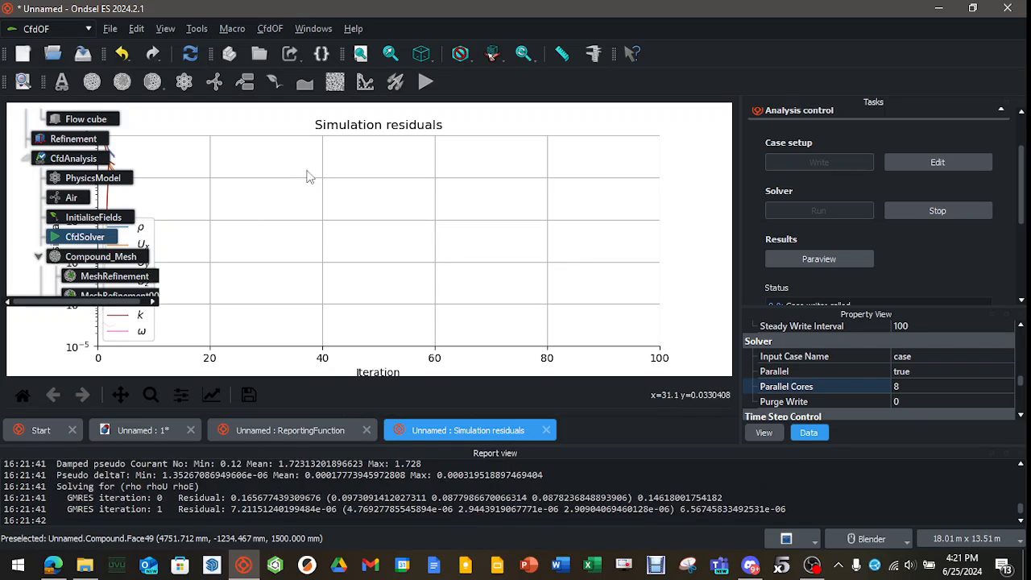
# Examine the ReportingFunction force plot and the simulation residuals plot to judge the solver's convergence.
pyautogui.click(314, 427)
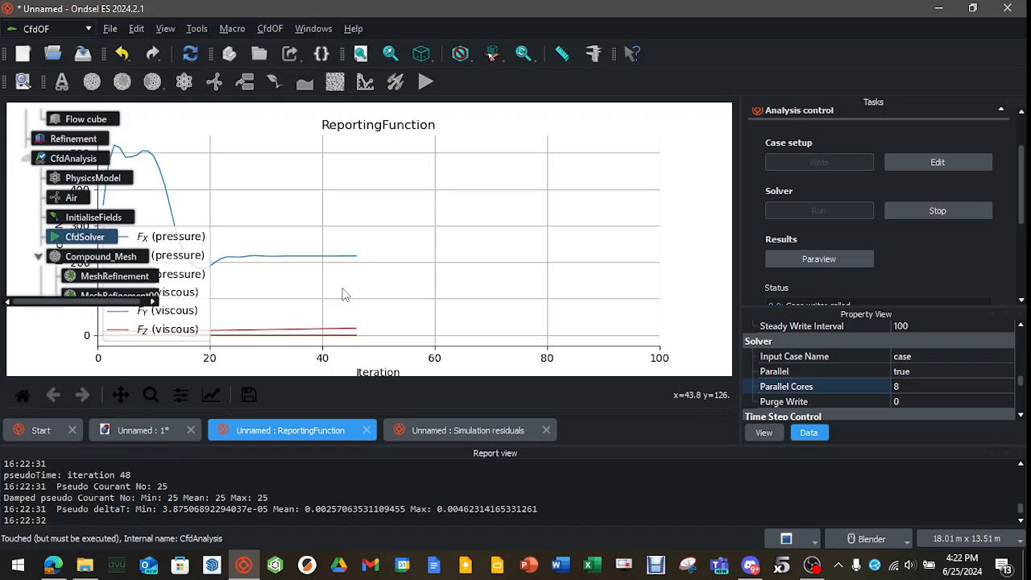
pyautogui.click(427, 429)
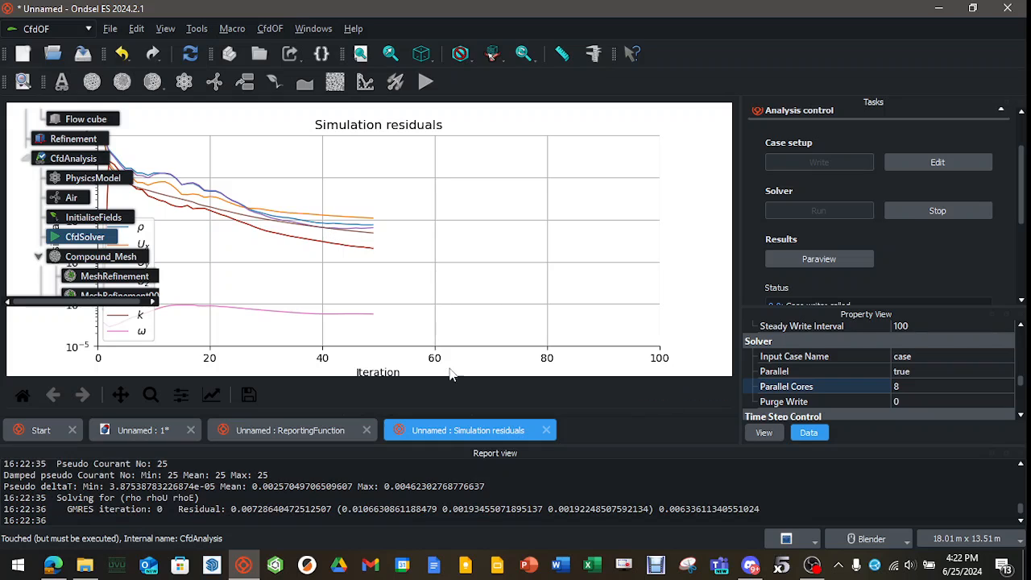
pyautogui.click(312, 428)
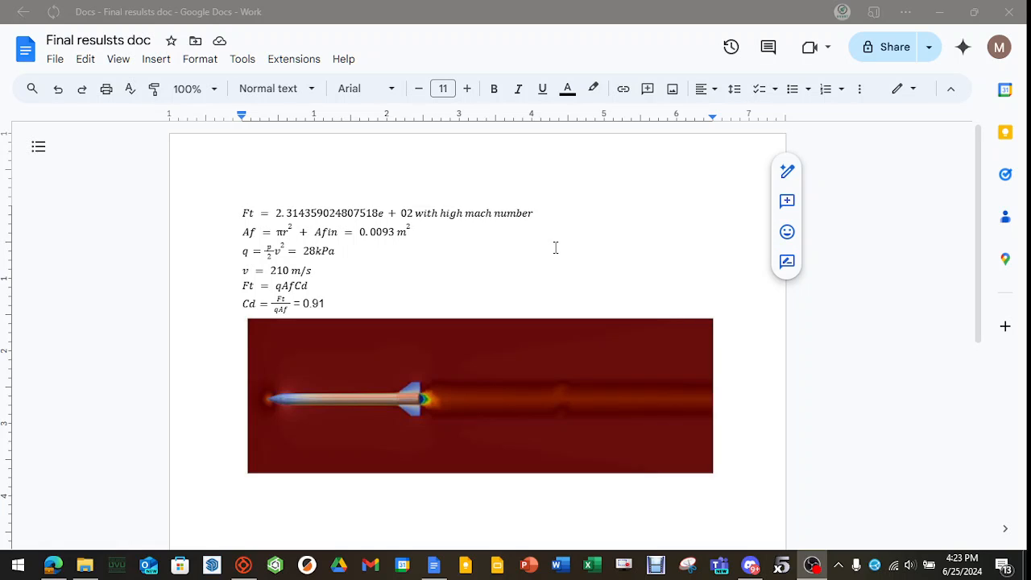
# Switch back to Ondsel ES and browse the solver case files to the postProcessing/ReportingFunction/0 folder.
pyautogui.click(243, 564)
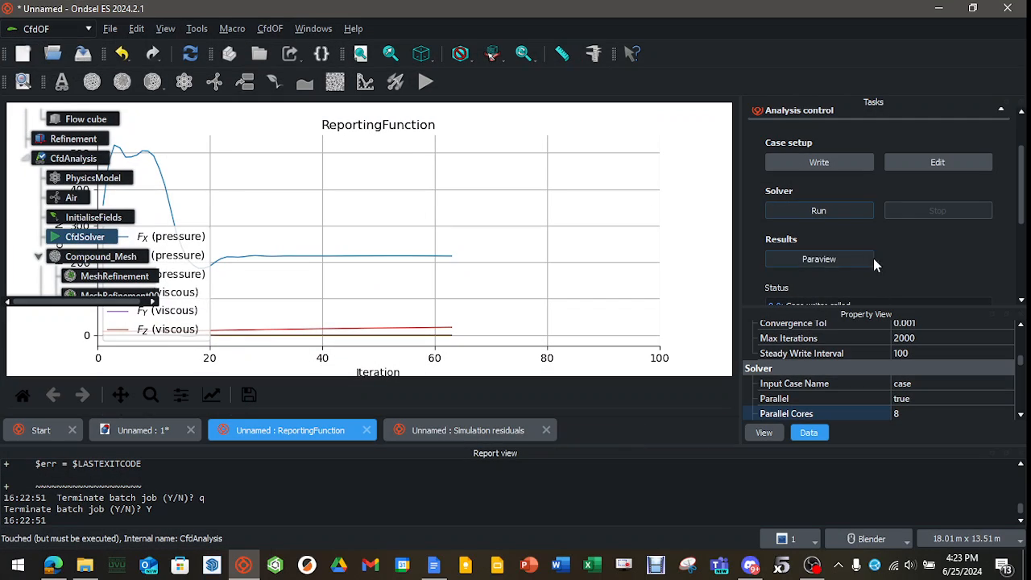
pyautogui.click(891, 158)
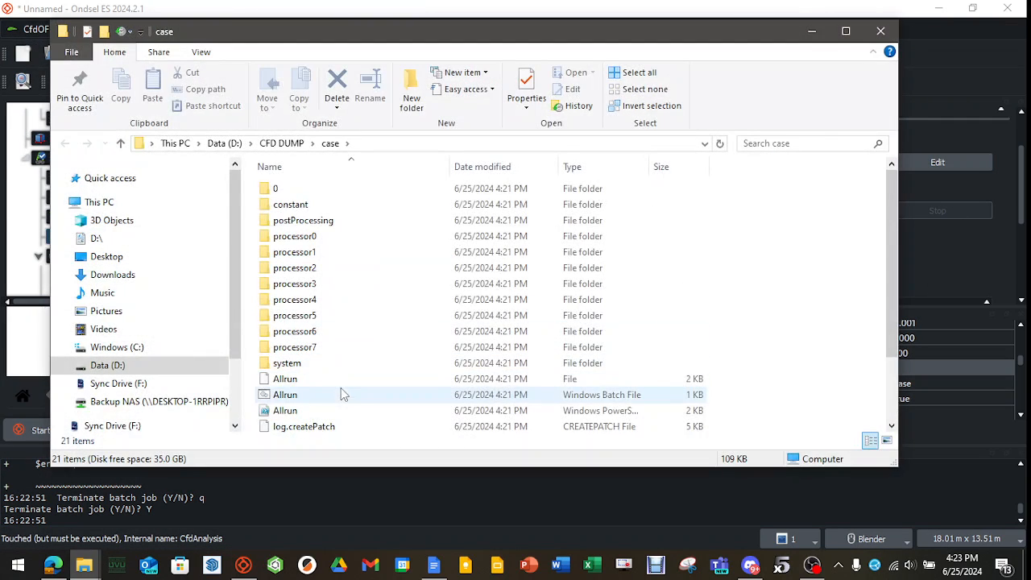
pyautogui.doubleClick(316, 224)
pyautogui.doubleClick(311, 193)
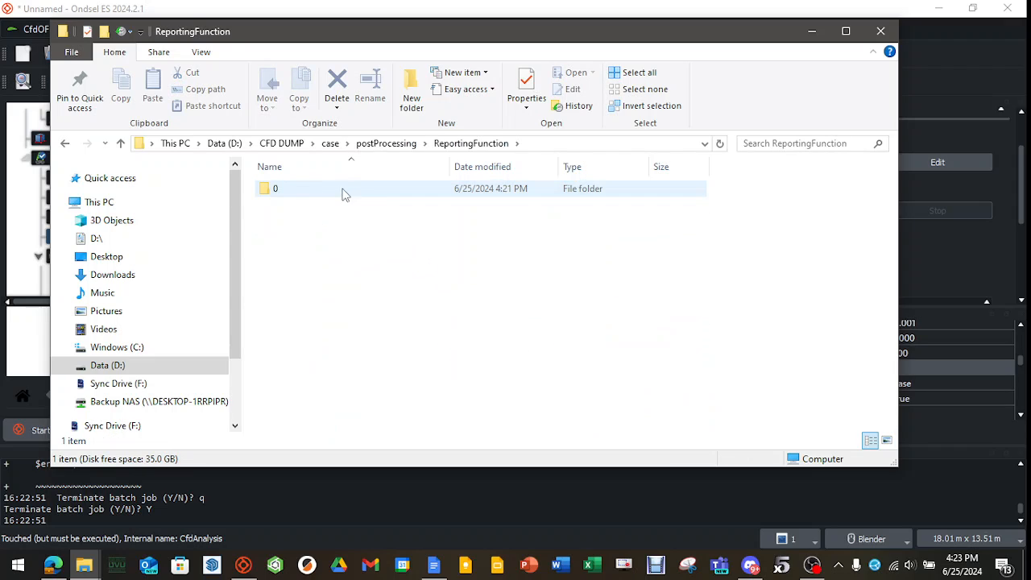
pyautogui.doubleClick(301, 189)
# Open force.dat in Notepad++ and locate the total_x force of the last iteration.
pyautogui.click(310, 191)
pyautogui.rightClick(313, 196)
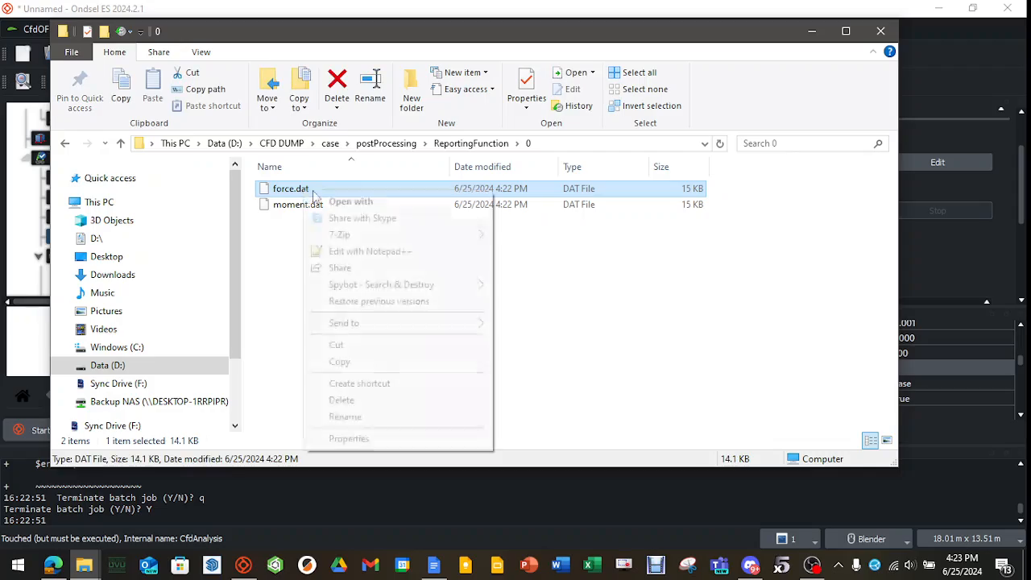
pyautogui.click(396, 251)
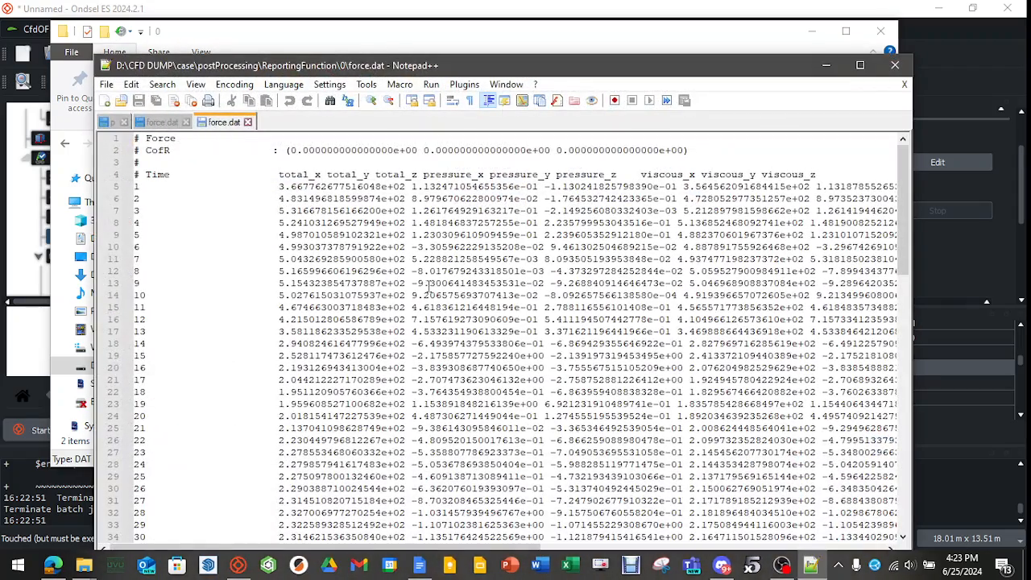
pyautogui.moveTo(903, 187); pyautogui.dragTo(900, 393)
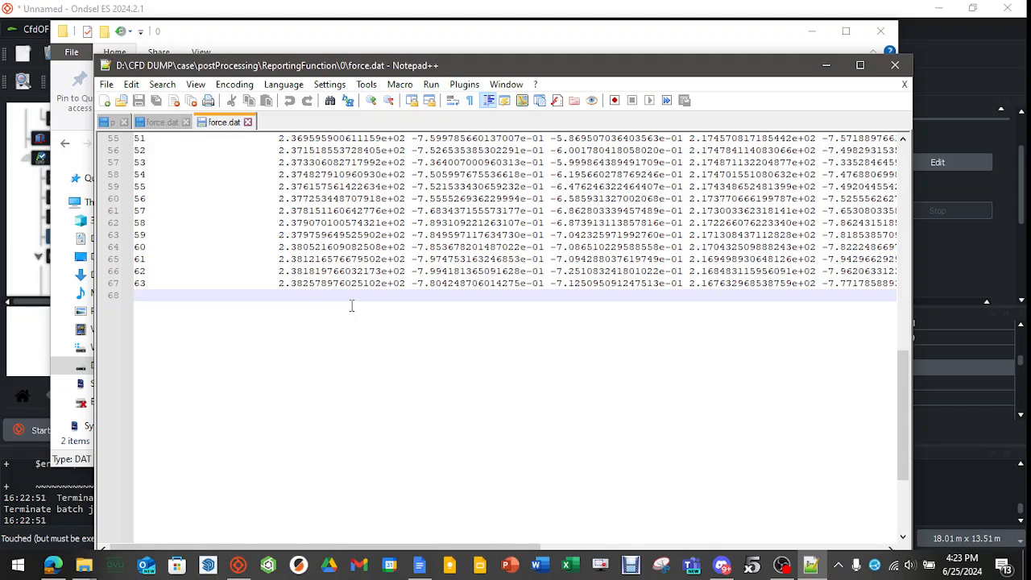
pyautogui.moveTo(279, 286); pyautogui.dragTo(340, 286)
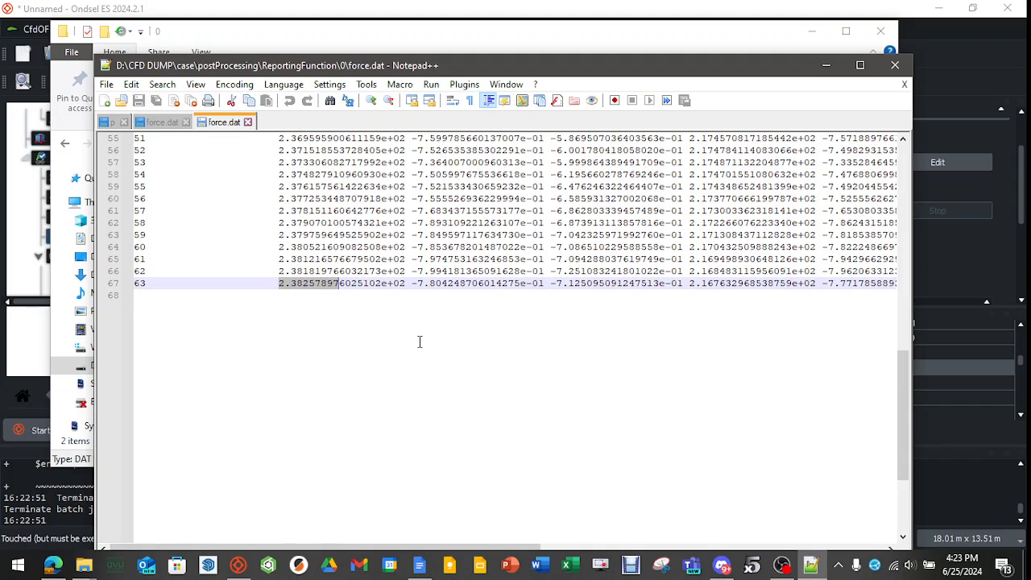
# Highlight the total_x force value of the last iteration in force.dat.
pyautogui.click(420, 341)
pyautogui.moveTo(405, 284); pyautogui.dragTo(280, 285)
pyautogui.click(317, 343)
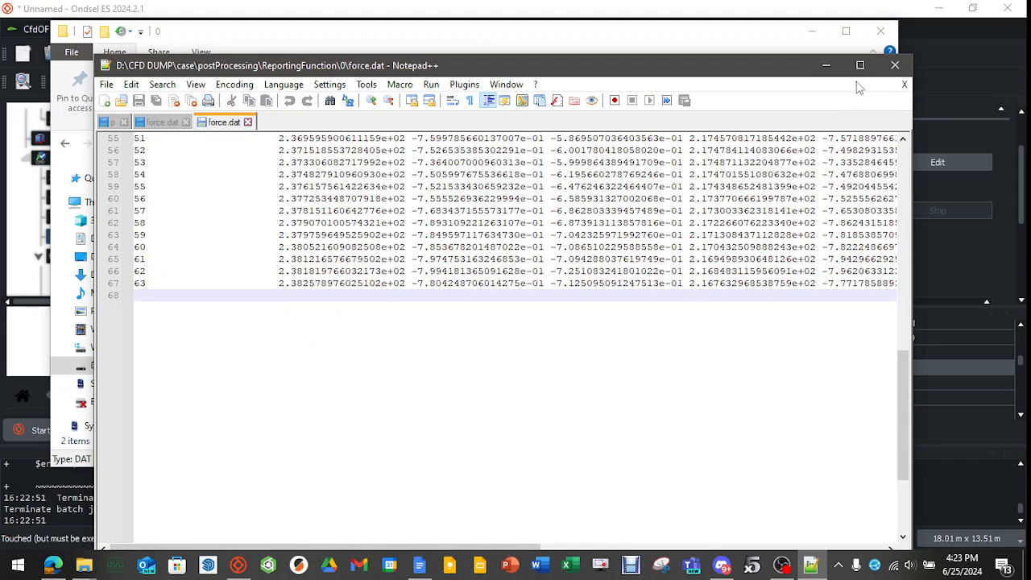
# Close force.dat and its folder window, and switch to the drag coefficient calculation in Google Docs.
pyautogui.click(895, 64)
pyautogui.click(880, 30)
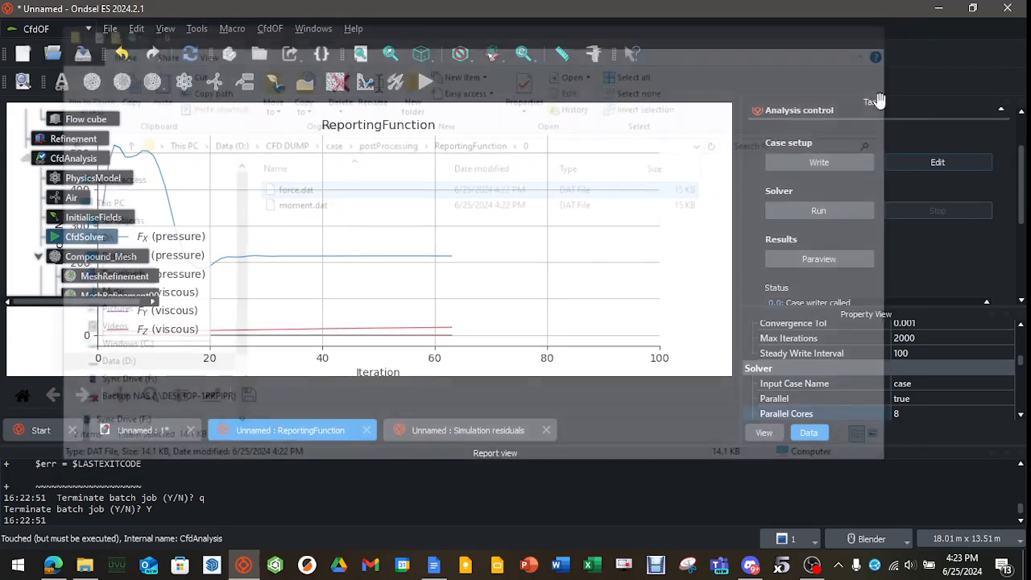
pyautogui.click(434, 563)
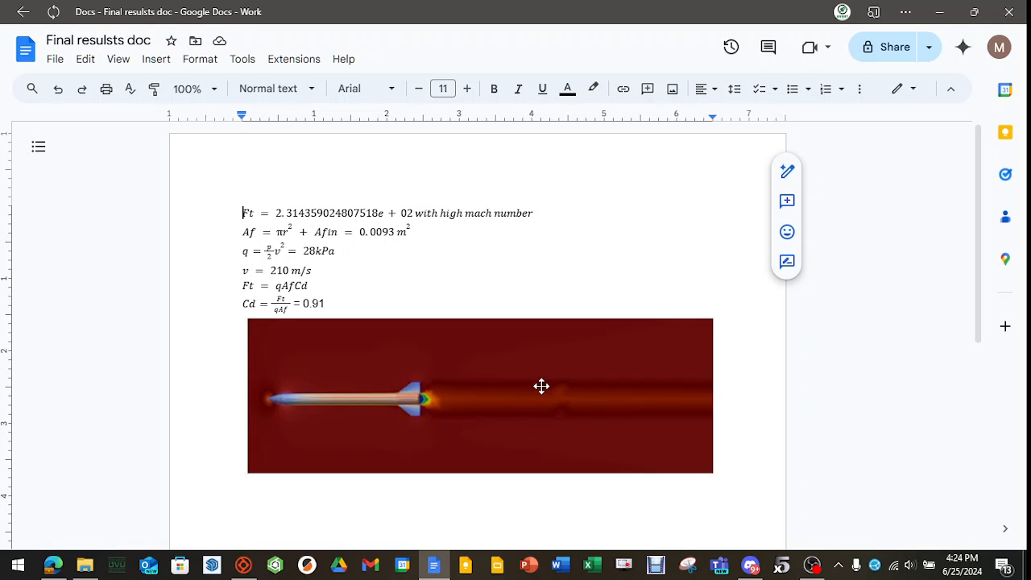
# Launch ParaView 5.10.1, dismiss its welcome window and maximize the application.
pyautogui.press('super')
pyautogui.write('para')
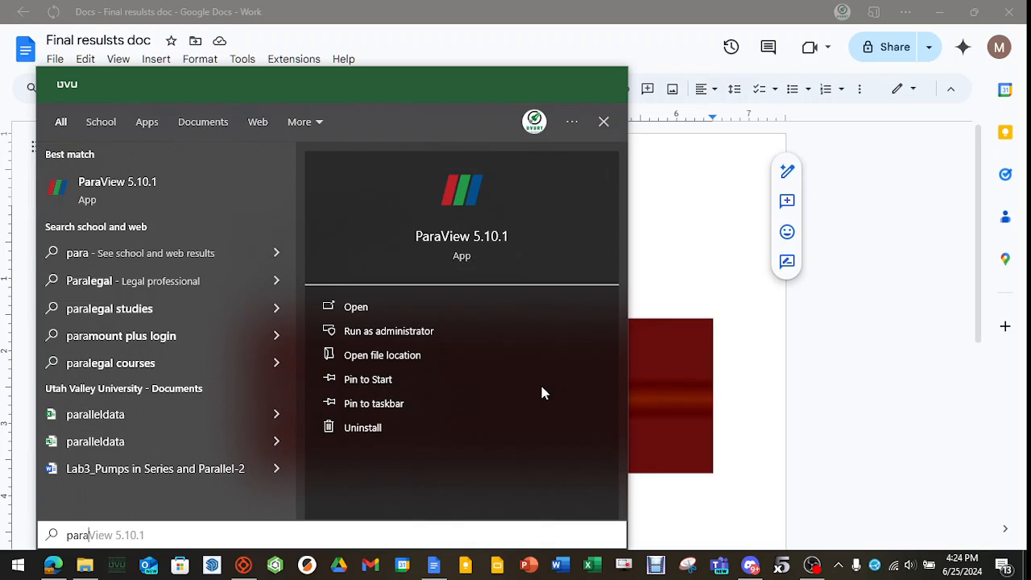
pyautogui.press('Return')
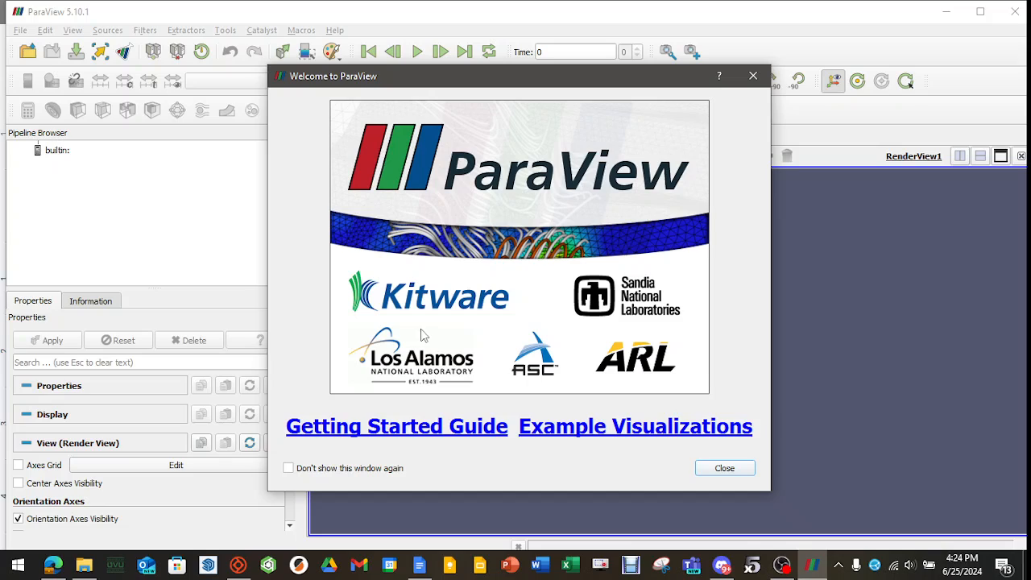
pyautogui.click(720, 469)
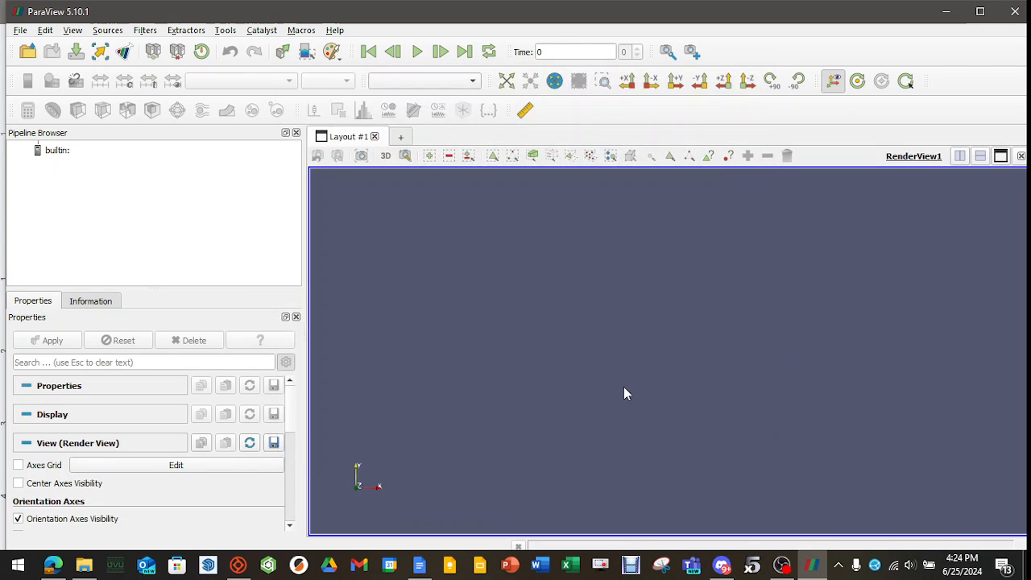
pyautogui.click(980, 12)
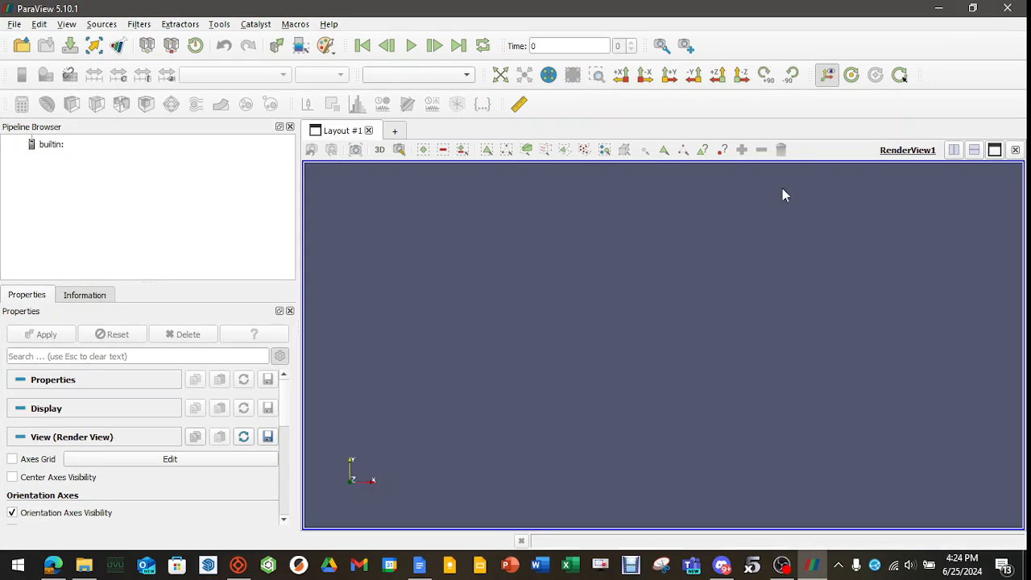
# Open pv.foam from the D:/CFD DUMP/High mach number test/case folder.
pyautogui.click(13, 24)
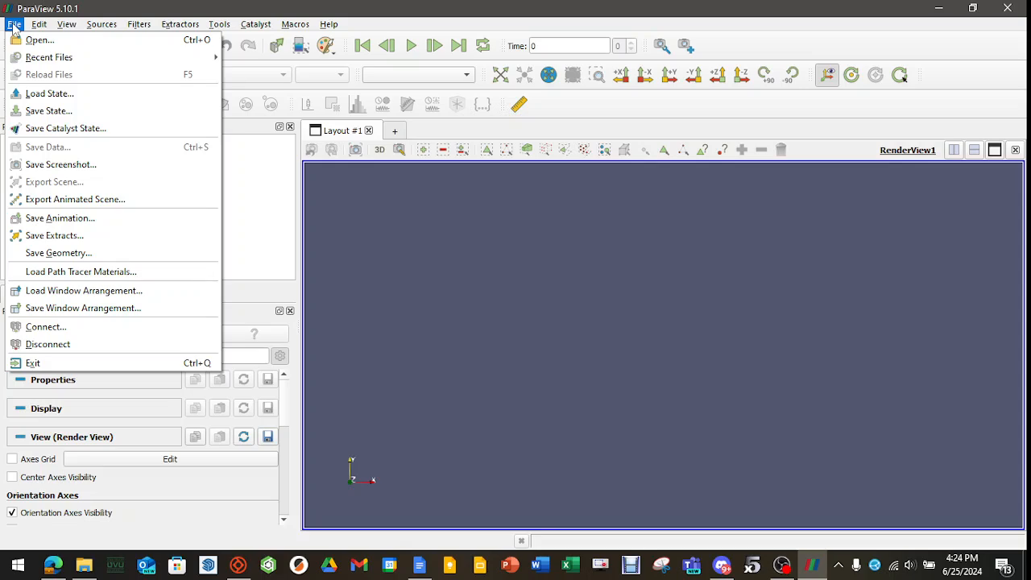
pyautogui.click(42, 46)
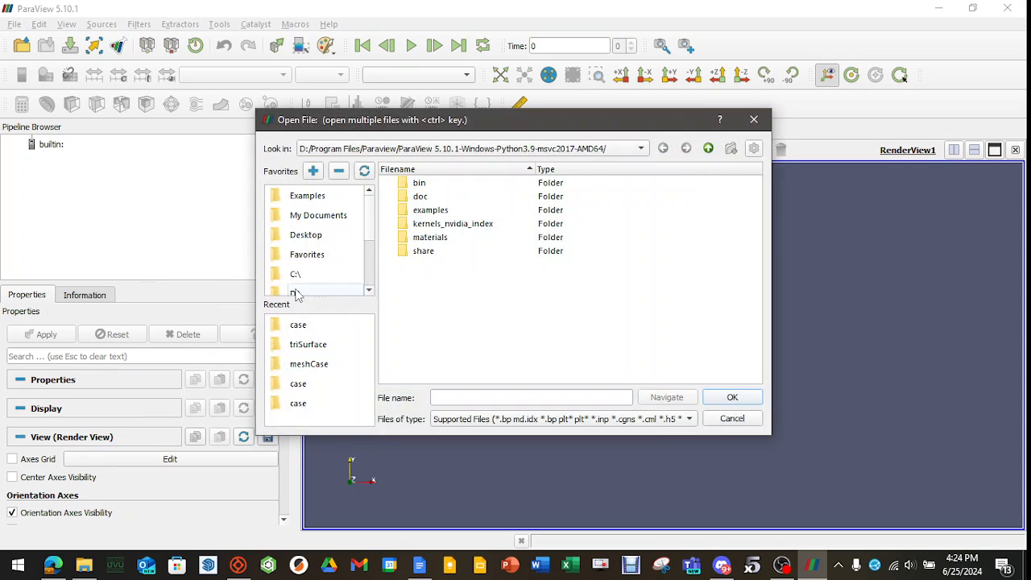
pyautogui.click(296, 293)
pyautogui.doubleClick(439, 198)
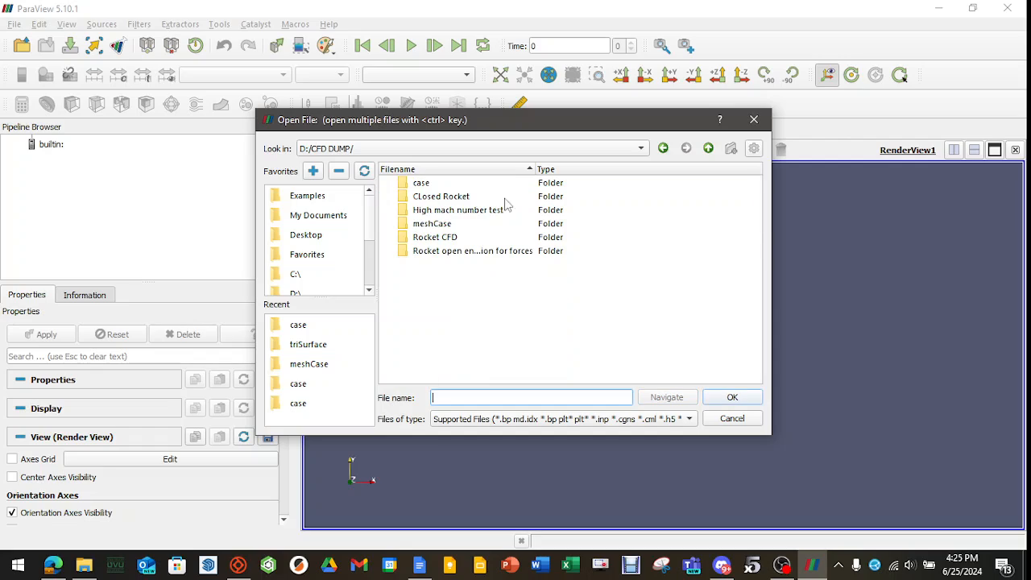
pyautogui.click(469, 212)
pyautogui.doubleClick(469, 210)
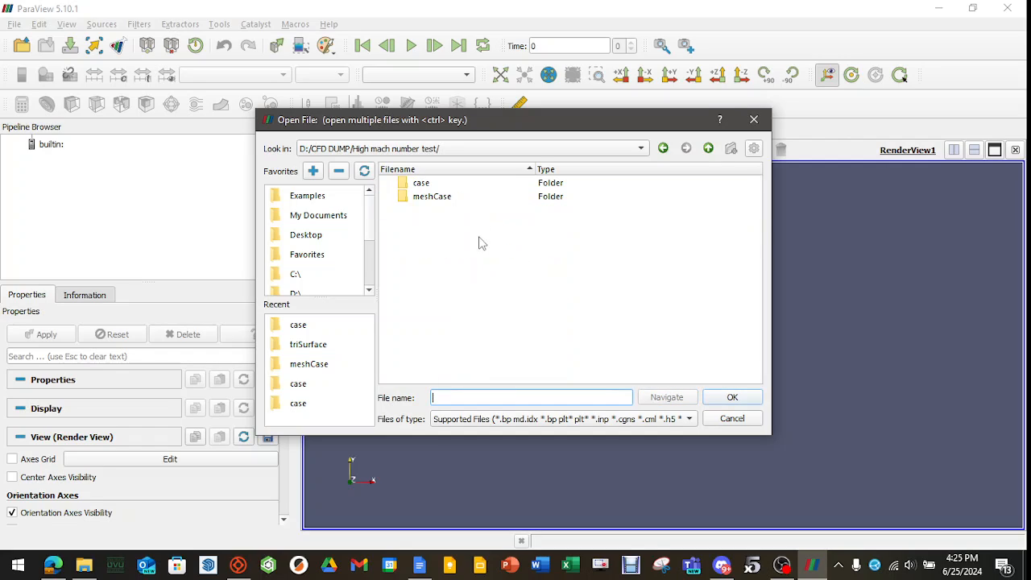
pyautogui.click(433, 188)
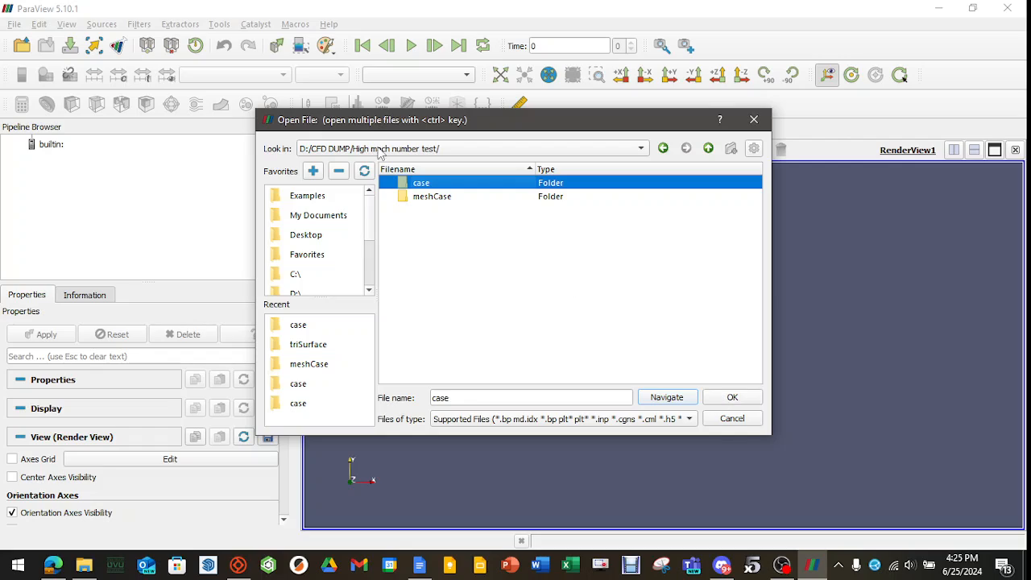
pyautogui.doubleClick(433, 185)
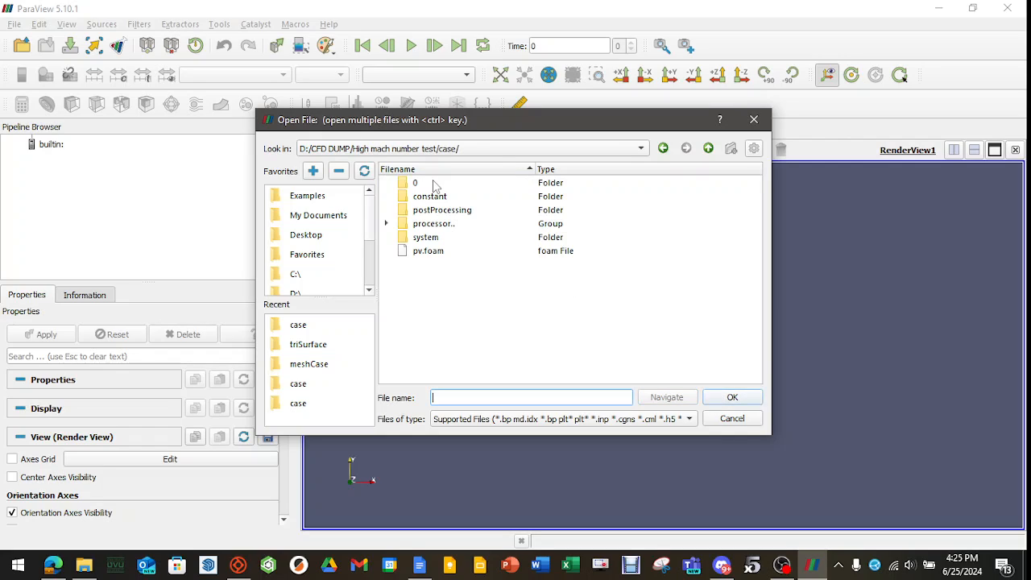
pyautogui.click(424, 252)
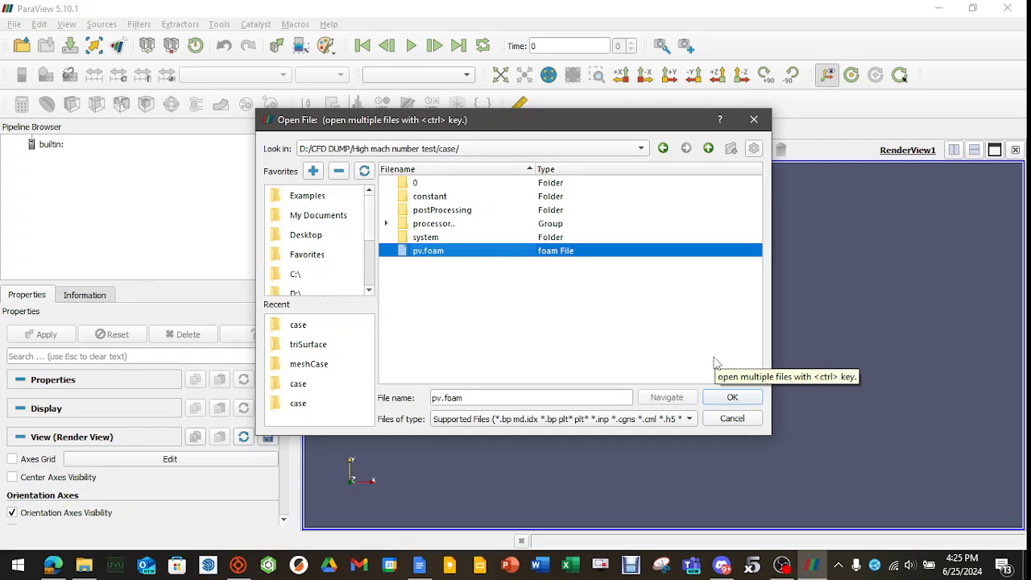
pyautogui.click(734, 399)
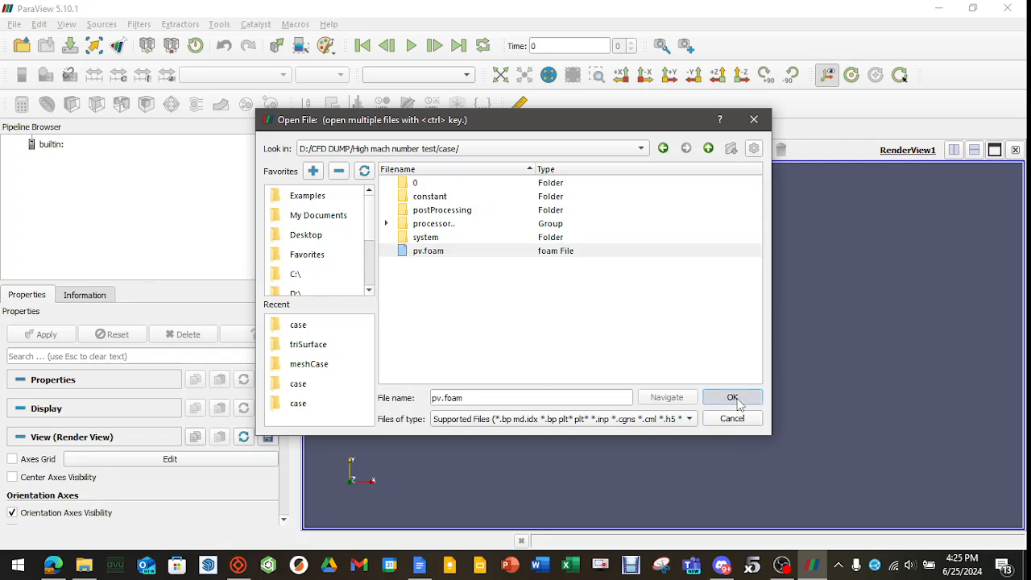
# Load pv.foam as a Decomposed Case with the patch/wall001 mesh region included.
pyautogui.click(143, 458)
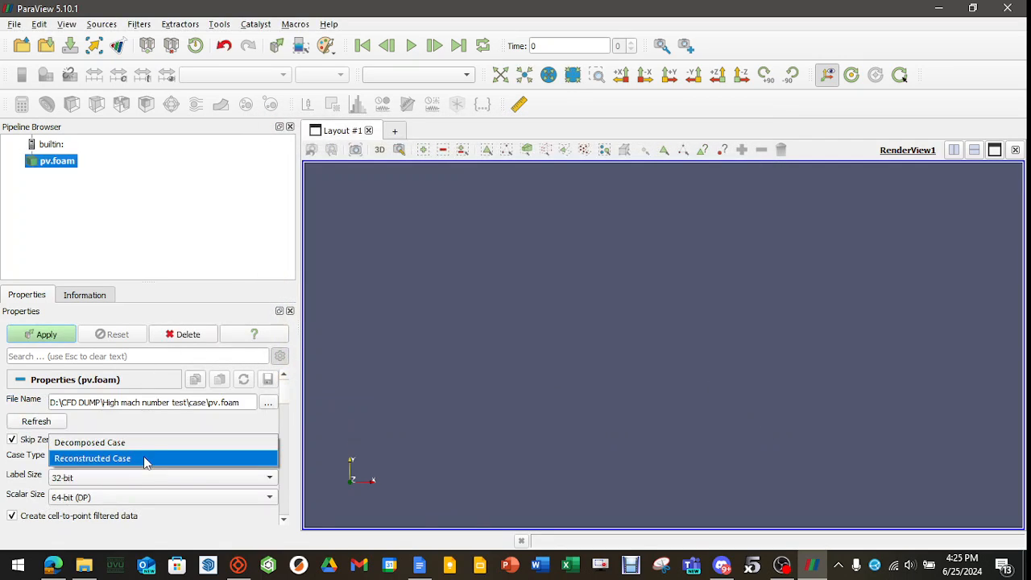
pyautogui.click(119, 442)
pyautogui.scroll(-5, 194, 435)
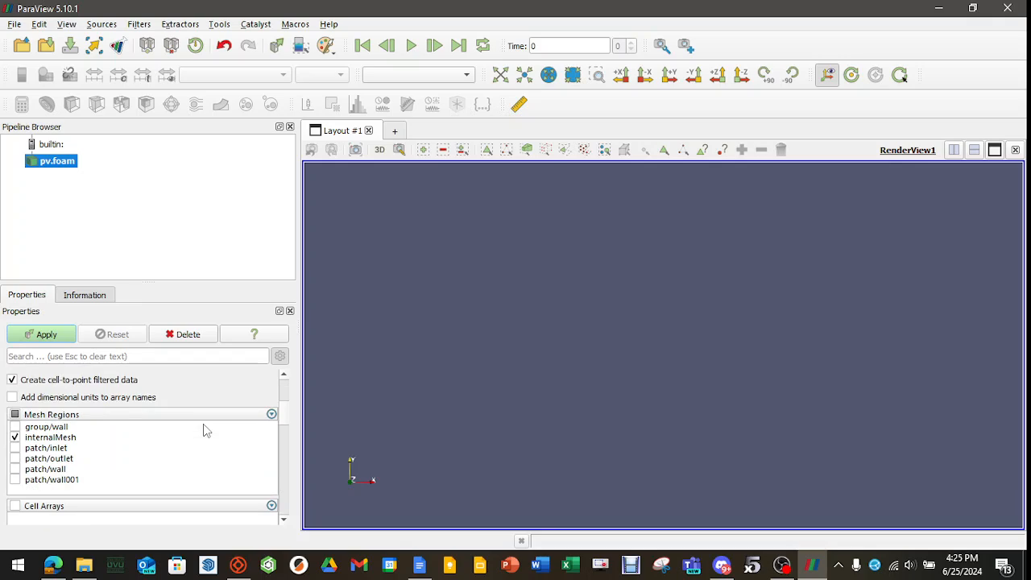
pyautogui.click(15, 480)
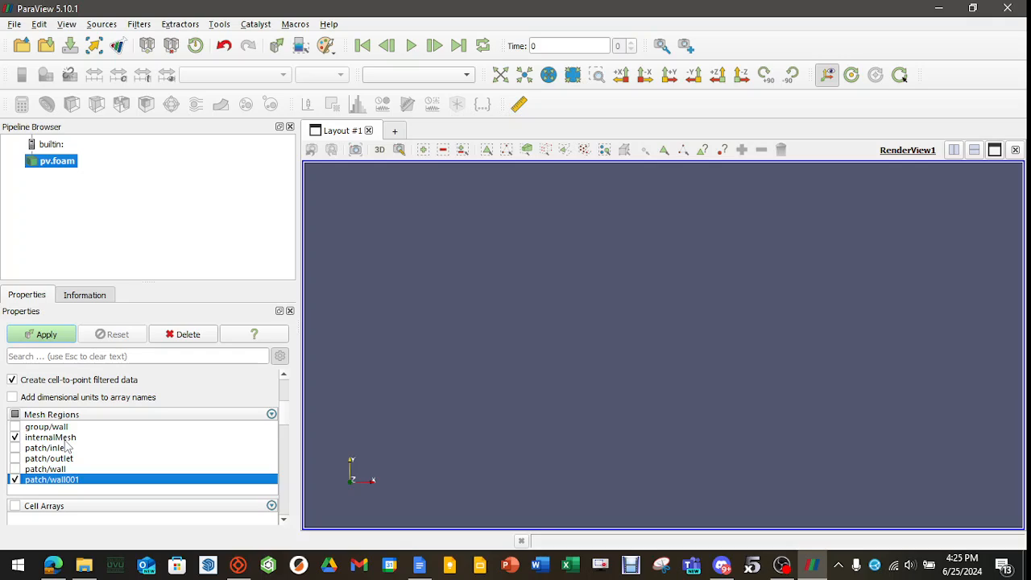
pyautogui.click(46, 335)
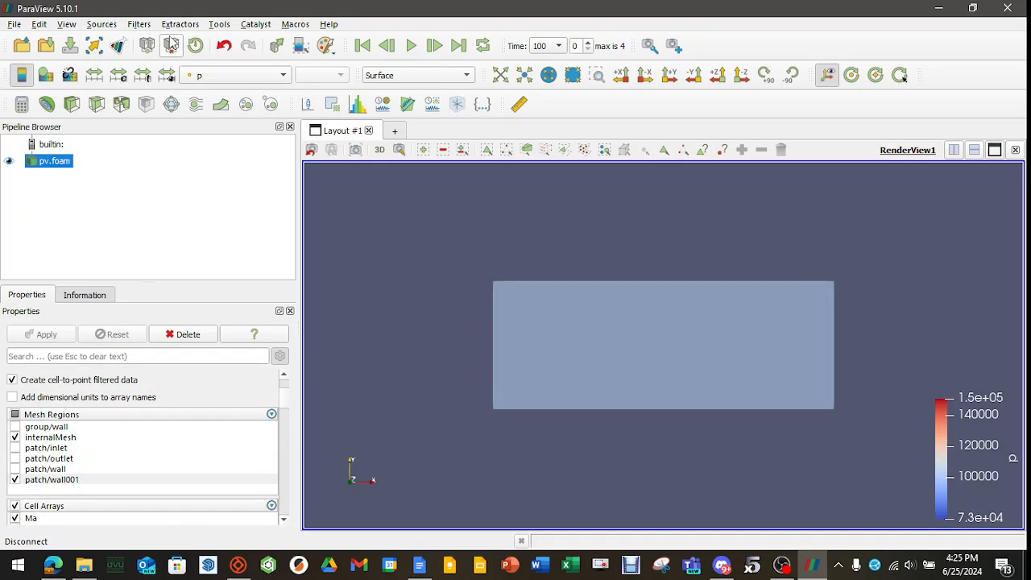
# Apply an Extract Block filter to pv.foam that keeps only the wall001 boundary.
pyautogui.click(139, 24)
pyautogui.moveTo(184, 181)
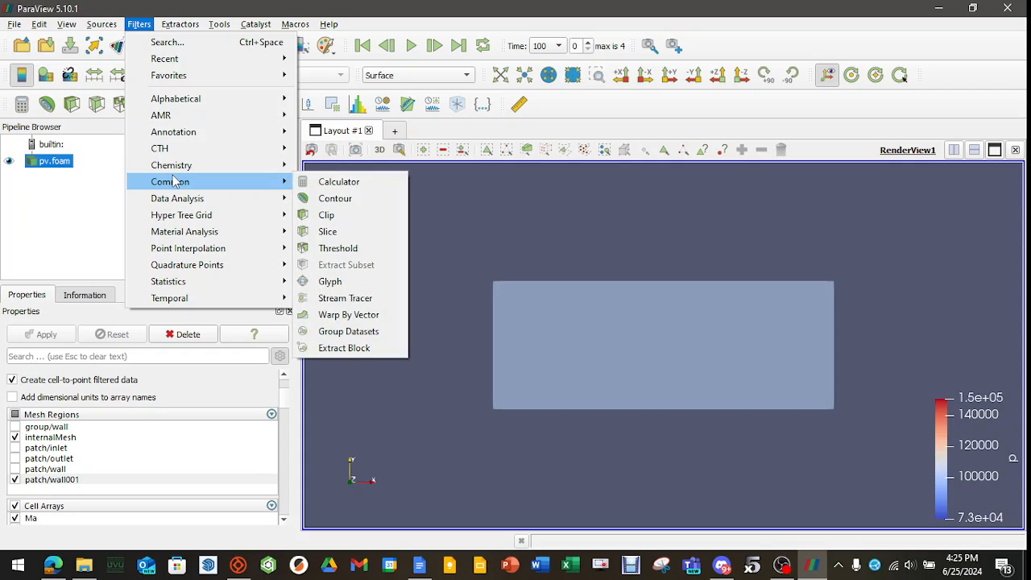
pyautogui.click(367, 347)
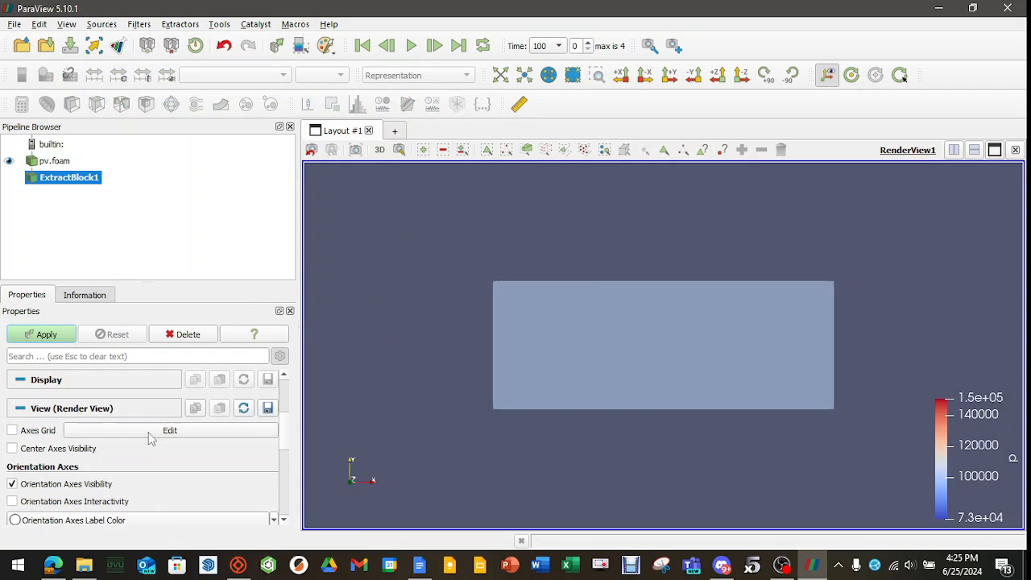
pyautogui.scroll(3, 151, 476)
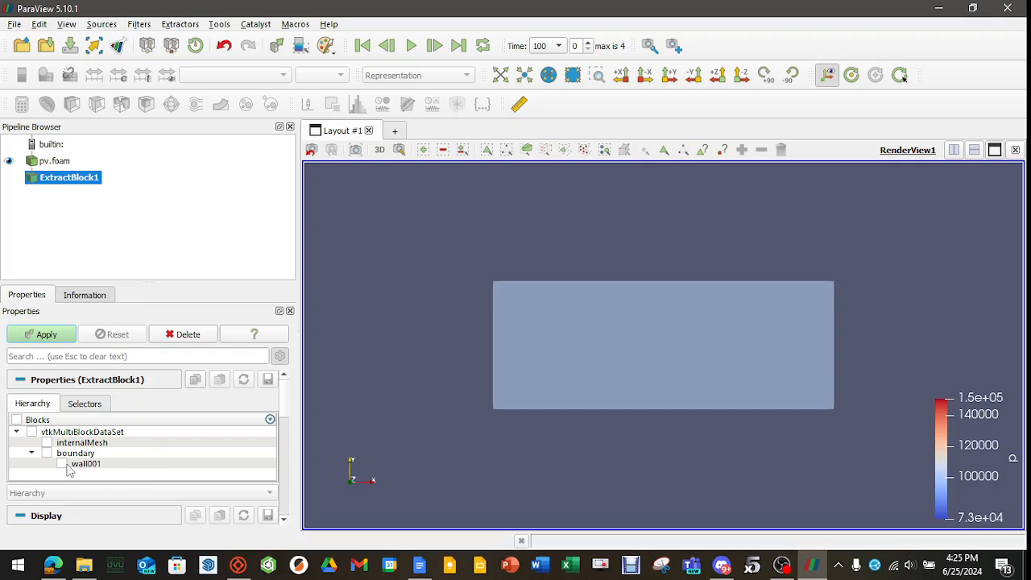
pyautogui.click(62, 463)
pyautogui.click(50, 338)
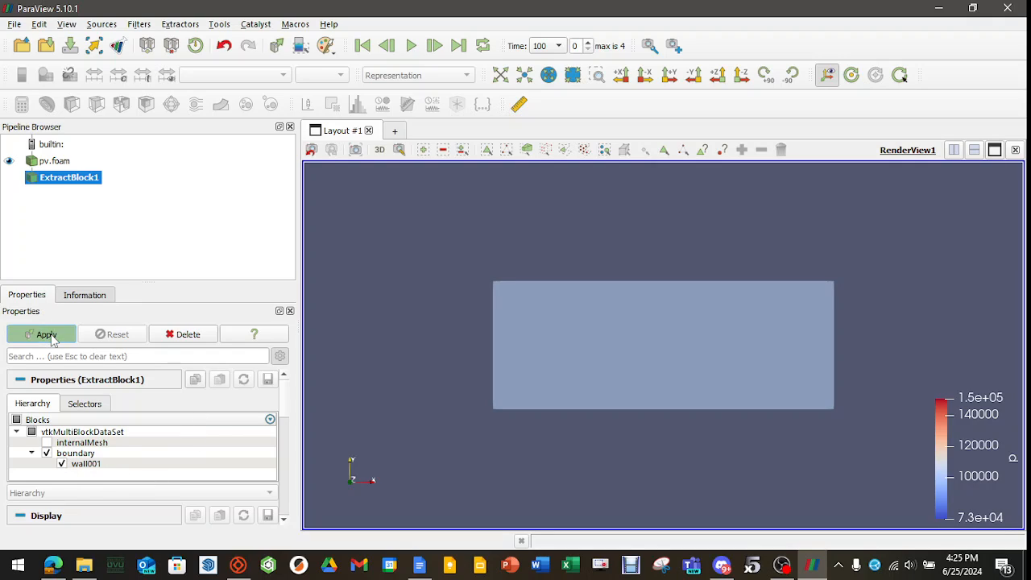
# Examine the extracted rocket from several directions, ending side-on with the view direction set to -Z.
pyautogui.moveTo(416, 293); pyautogui.dragTo(516, 376)
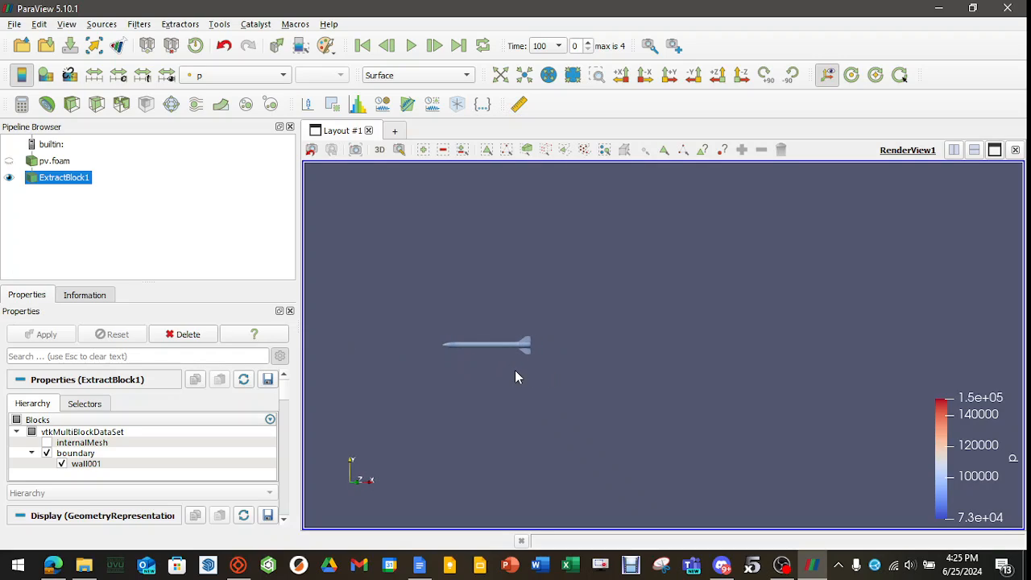
pyautogui.moveTo(461, 400); pyautogui.dragTo(534, 380)
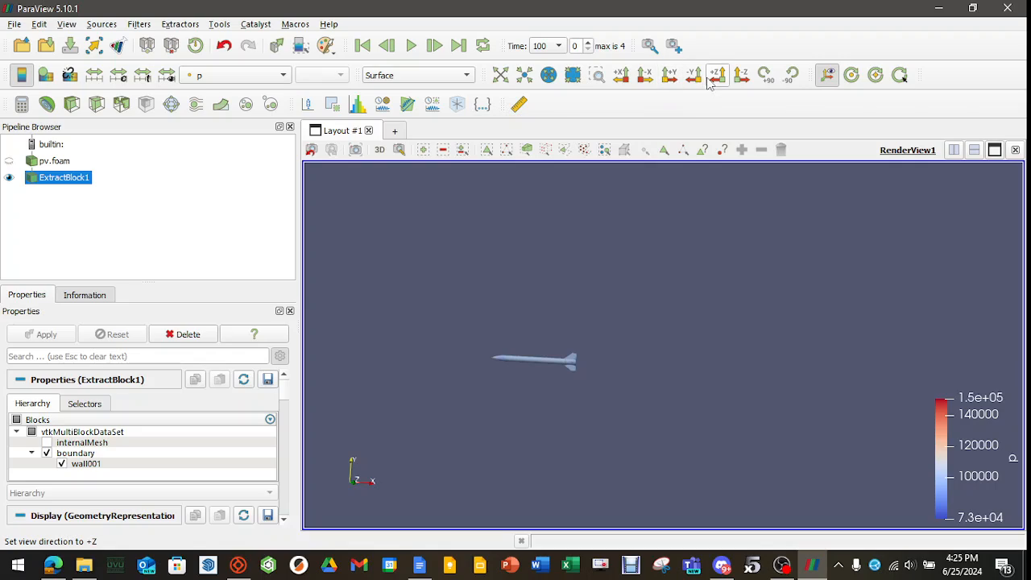
pyautogui.click(645, 76)
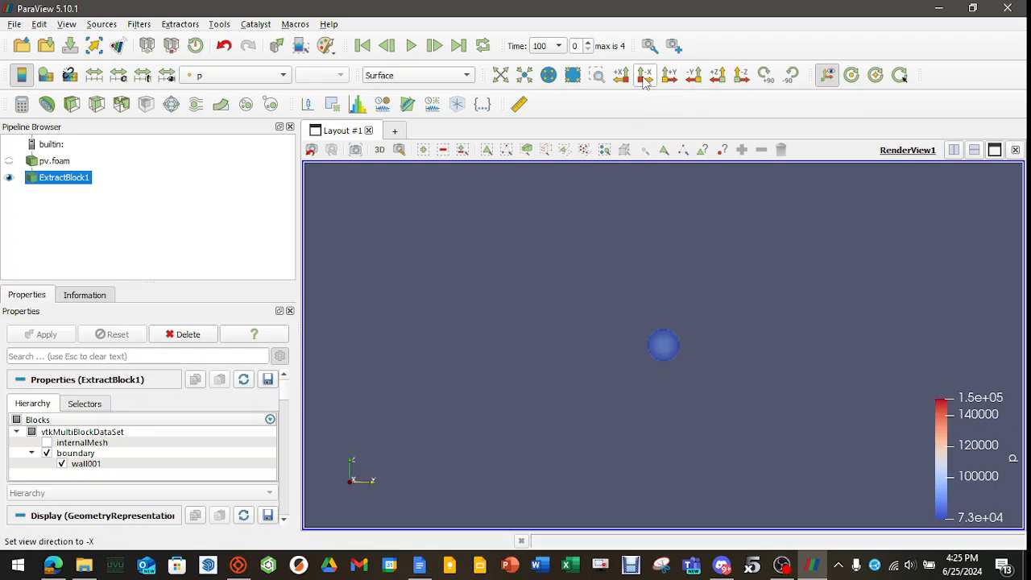
pyautogui.click(693, 76)
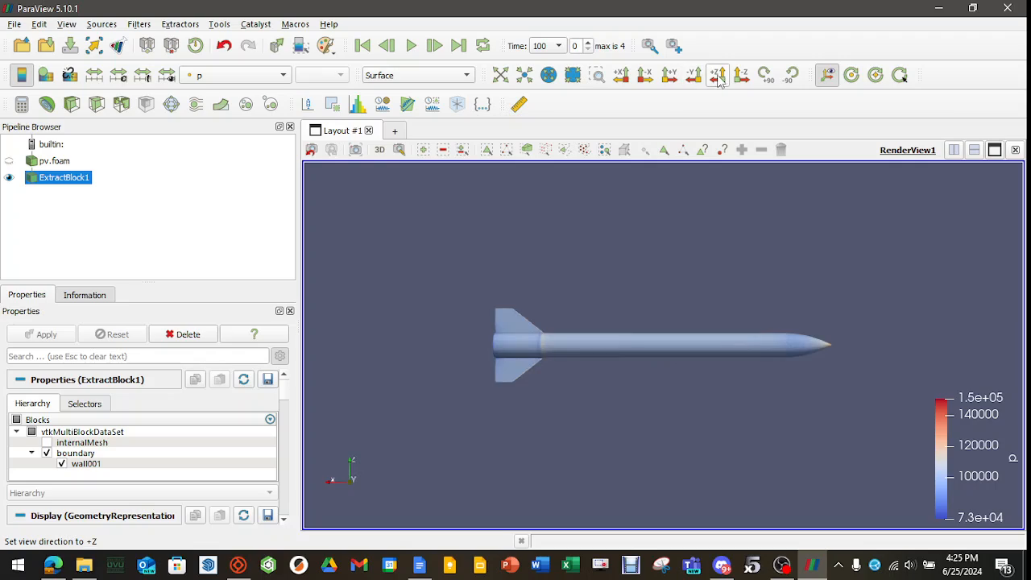
pyautogui.click(719, 78)
pyautogui.click(740, 76)
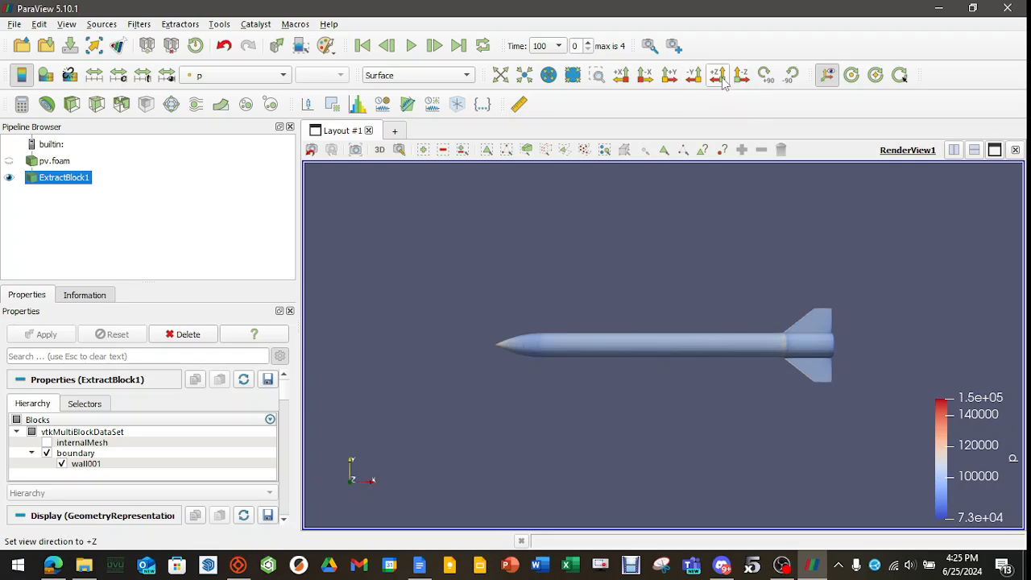
pyautogui.moveTo(691, 418); pyautogui.dragTo(635, 421, button='middle')
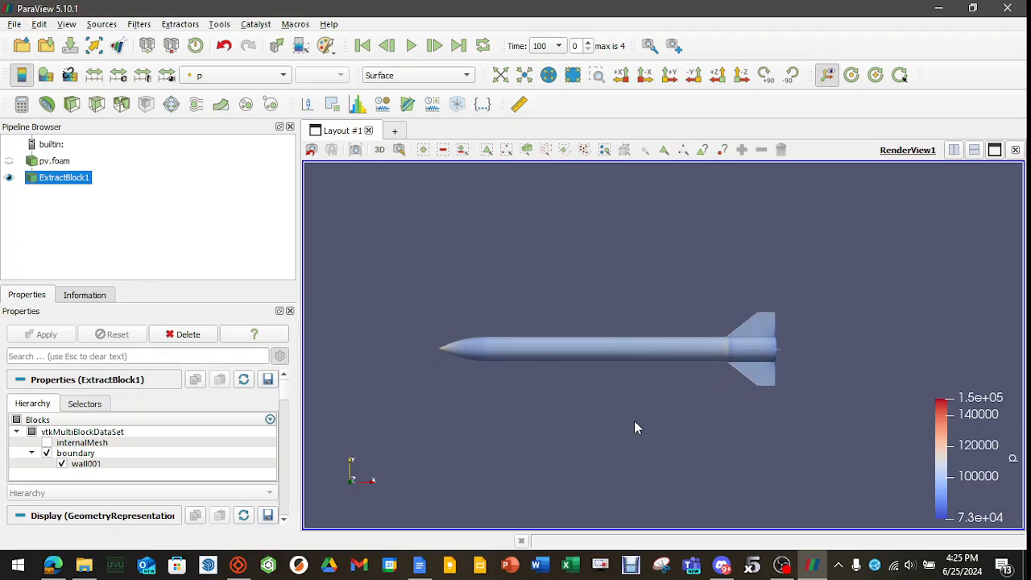
# Advance the results to time 200 and set the extracted rocket's representation to Surface LIC.
pyautogui.click(433, 46)
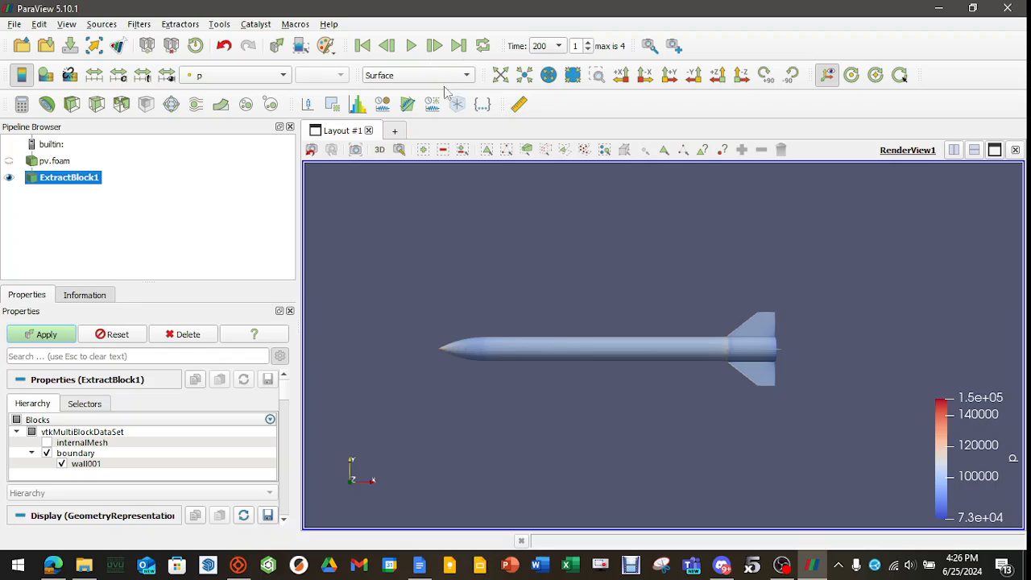
pyautogui.click(464, 78)
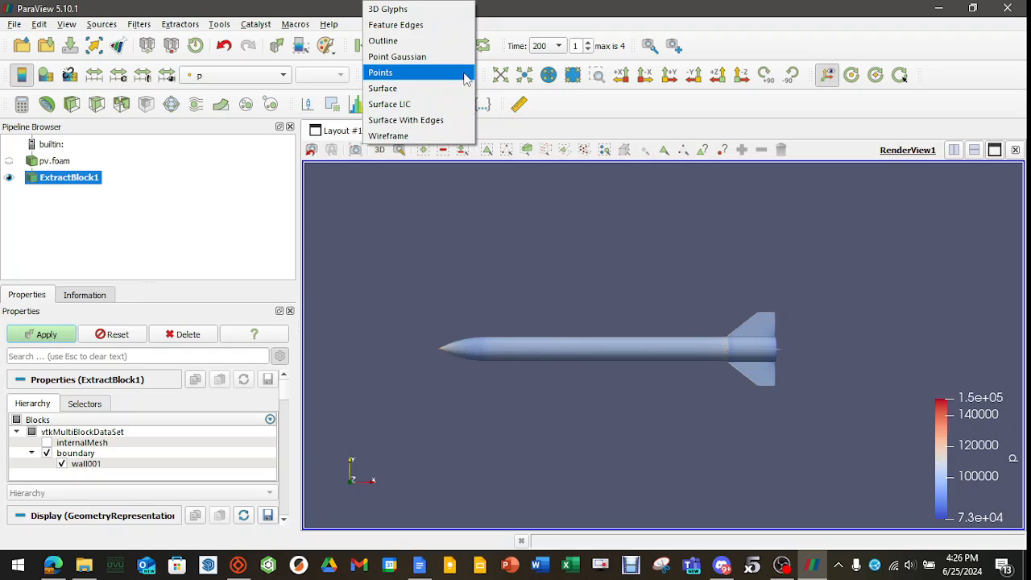
pyautogui.click(417, 106)
# Color the extracted rocket surface by the U point array and inspect it up close.
pyautogui.click(241, 75)
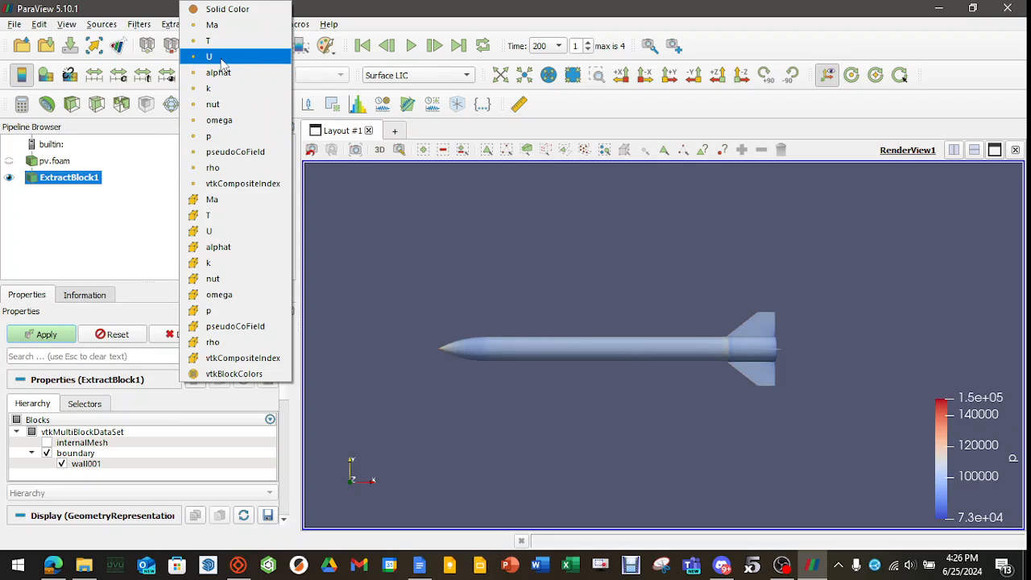
pyautogui.click(222, 57)
pyautogui.scroll(10, 559, 354)
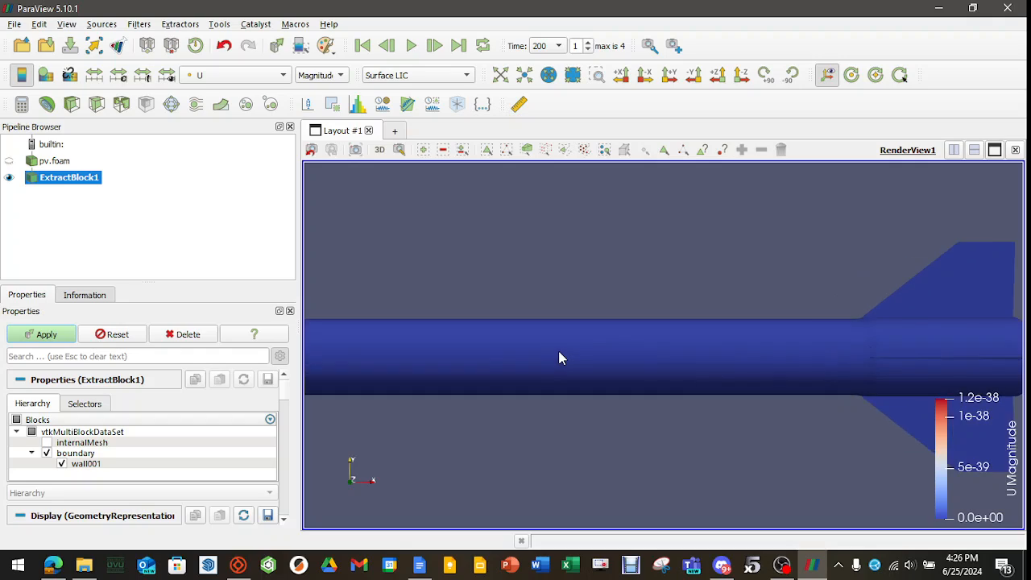
pyautogui.scroll(2, 560, 353)
pyautogui.scroll(-10, 561, 356)
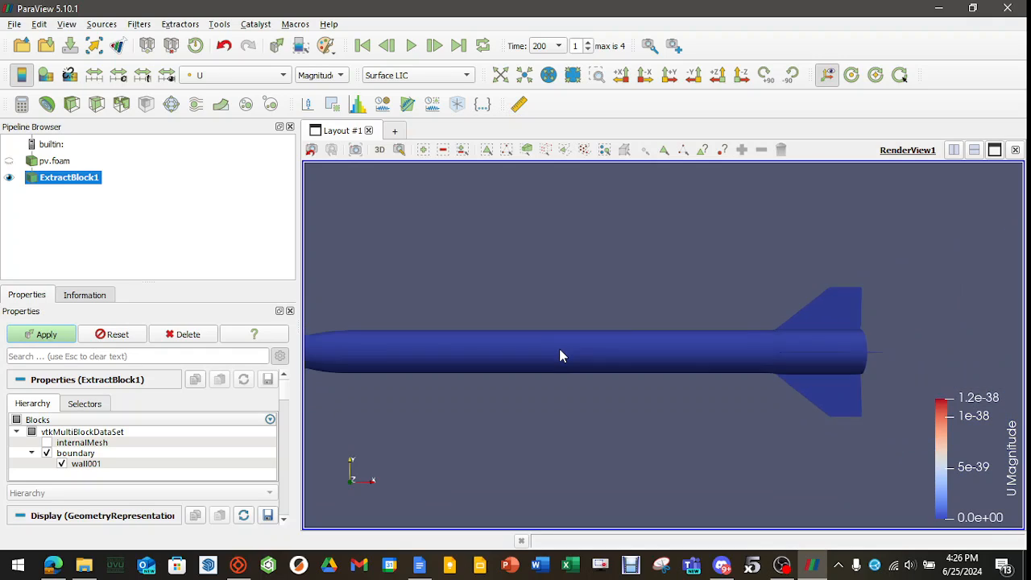
# Set the extracted rocket's representation to Surface.
pyautogui.click(283, 75)
pyautogui.click(273, 79)
pyautogui.click(400, 75)
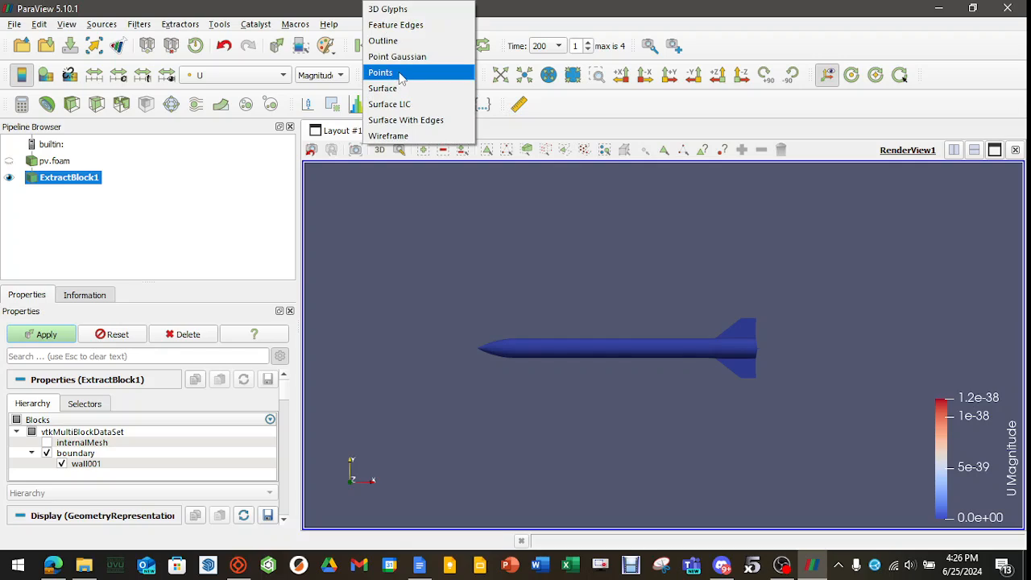
pyautogui.click(391, 87)
pyautogui.click(193, 210)
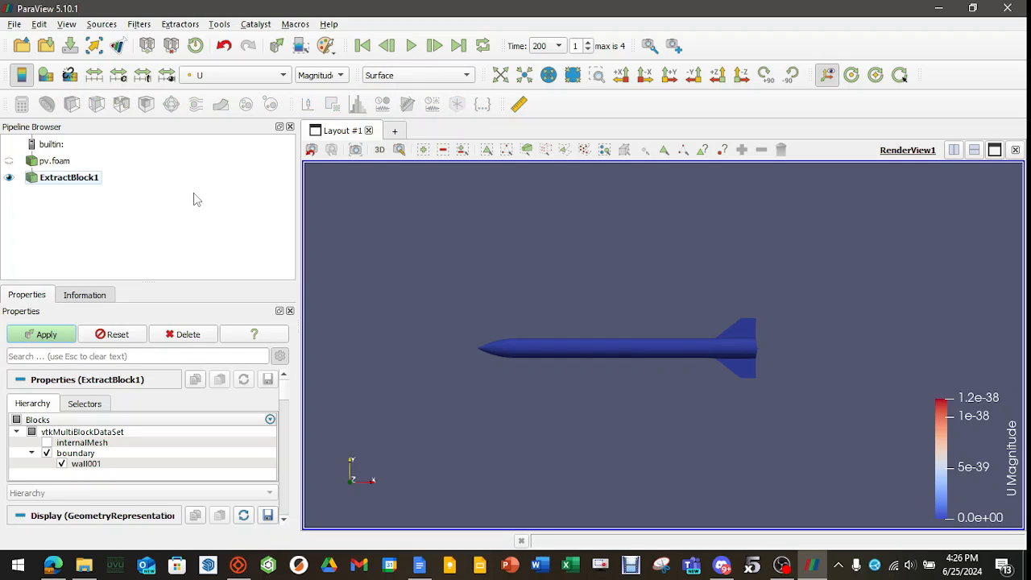
# Show the full pv.foam domain and cut it with a Slice filter whose plane is normal to Z.
pyautogui.click(9, 161)
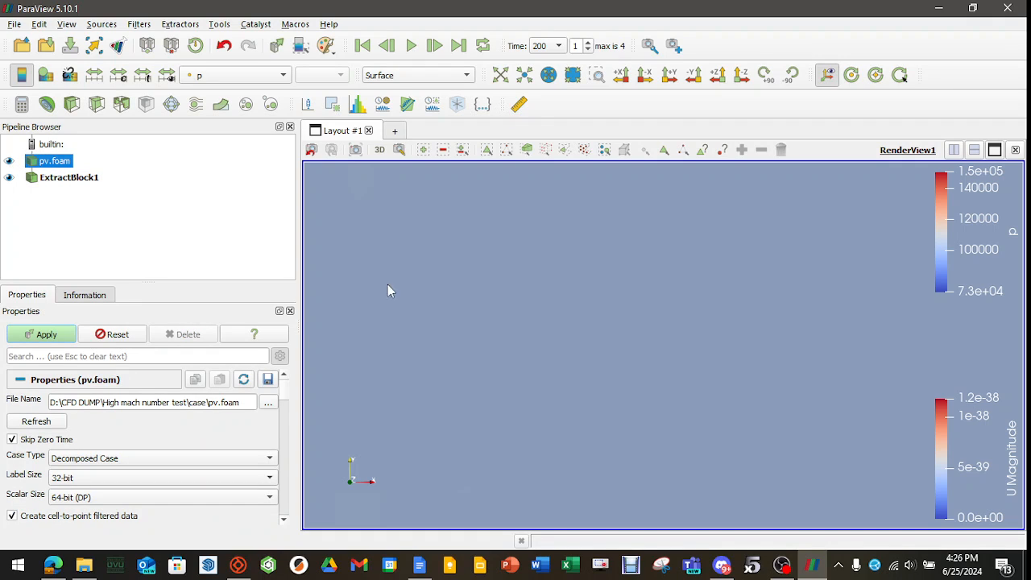
pyautogui.scroll(-5, 533, 320)
pyautogui.moveTo(568, 331); pyautogui.dragTo(484, 333, button='middle')
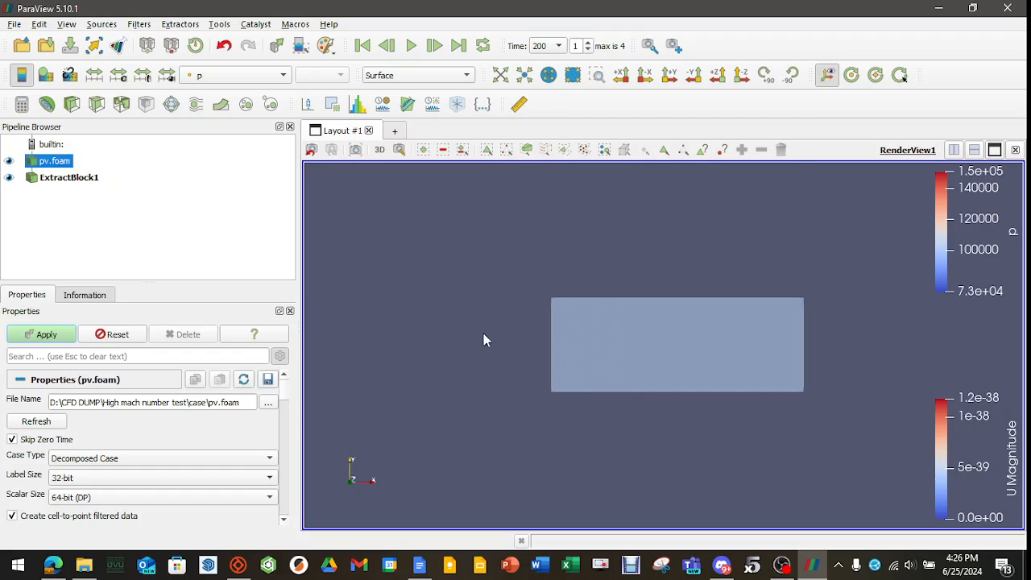
pyautogui.click(96, 105)
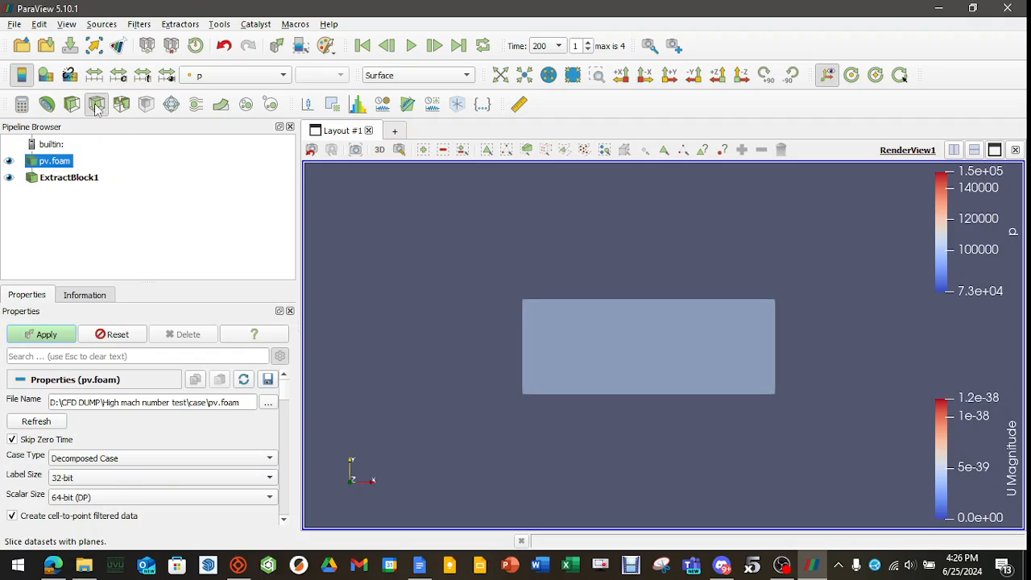
pyautogui.scroll(-3, 213, 412)
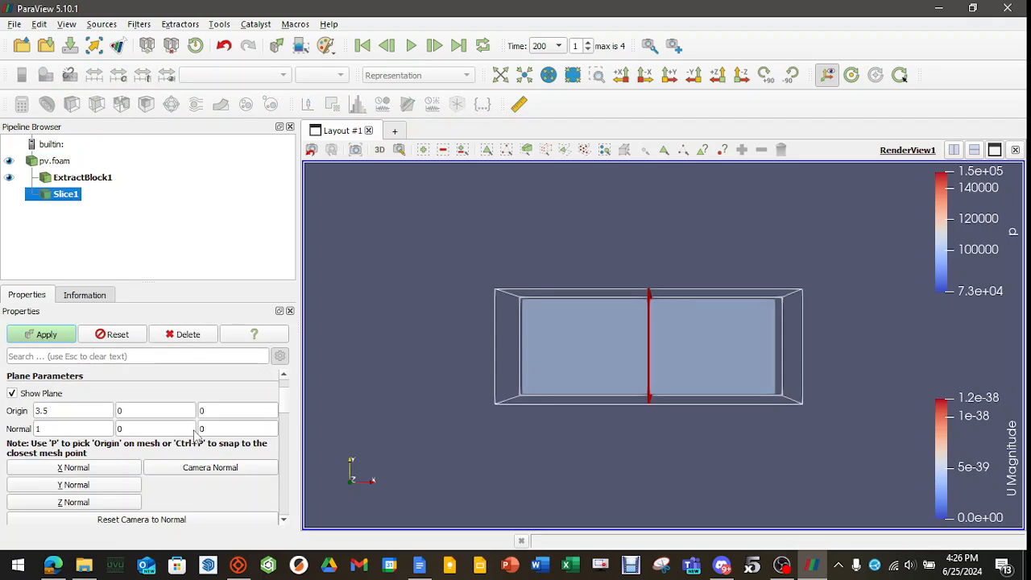
pyautogui.click(73, 412)
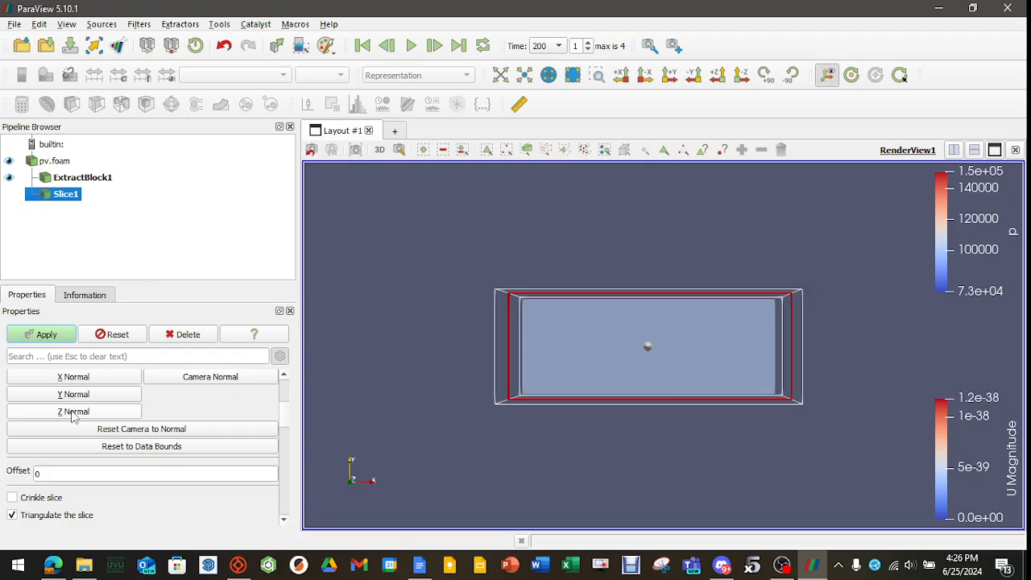
pyautogui.click(48, 334)
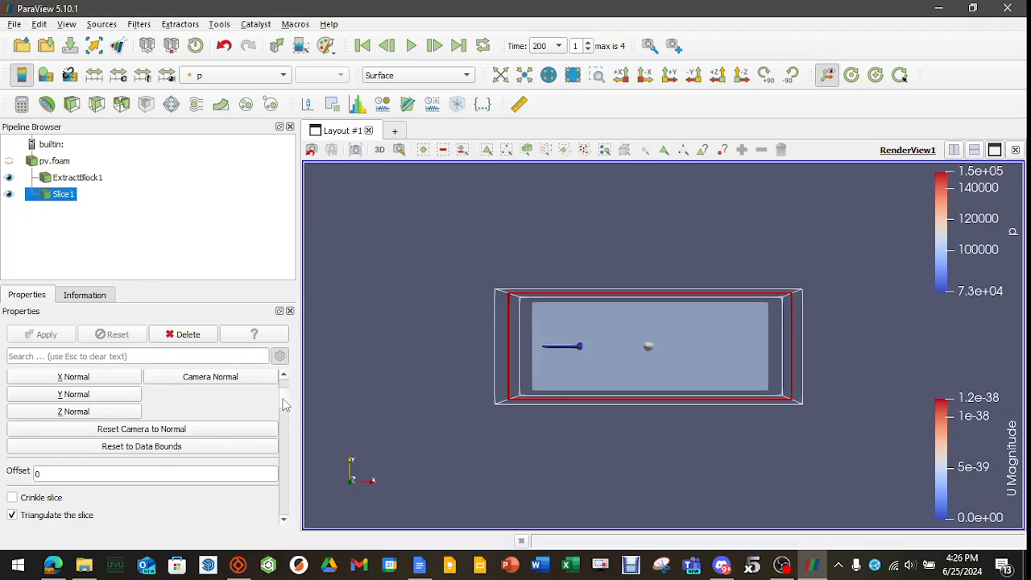
# Hide the slice's plane widget and inspect the pressure field around the rocket.
pyautogui.scroll(1, 283, 400)
pyautogui.scroll(3, 284, 400)
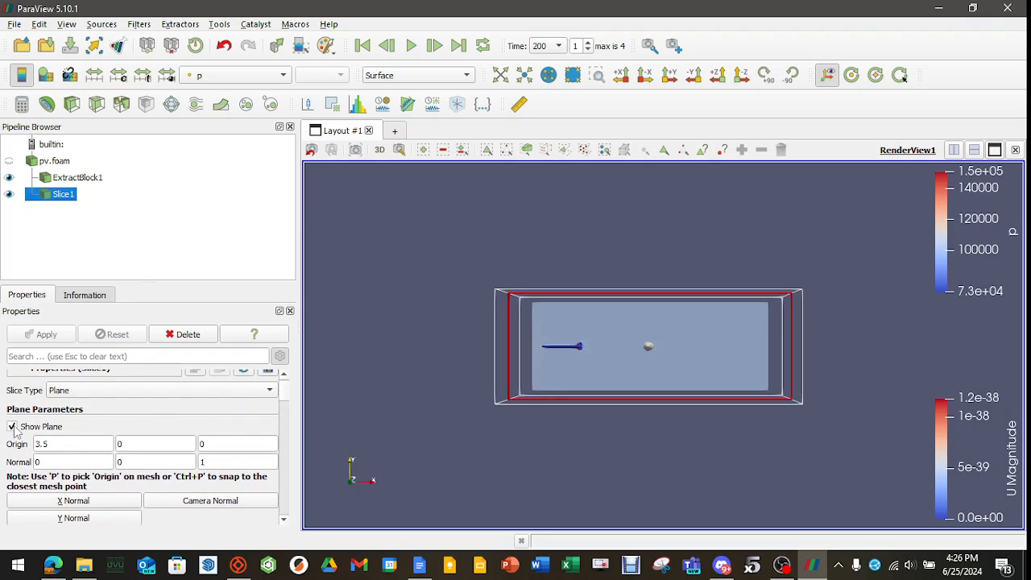
pyautogui.click(12, 427)
pyautogui.scroll(5, 539, 357)
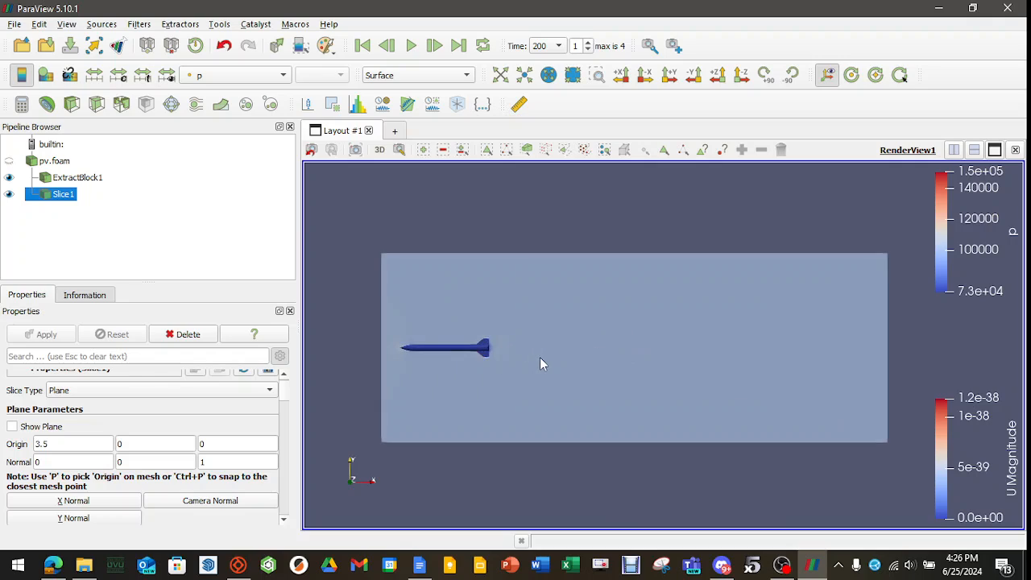
pyautogui.moveTo(529, 360); pyautogui.dragTo(824, 345, button='middle')
pyautogui.scroll(3, 505, 335)
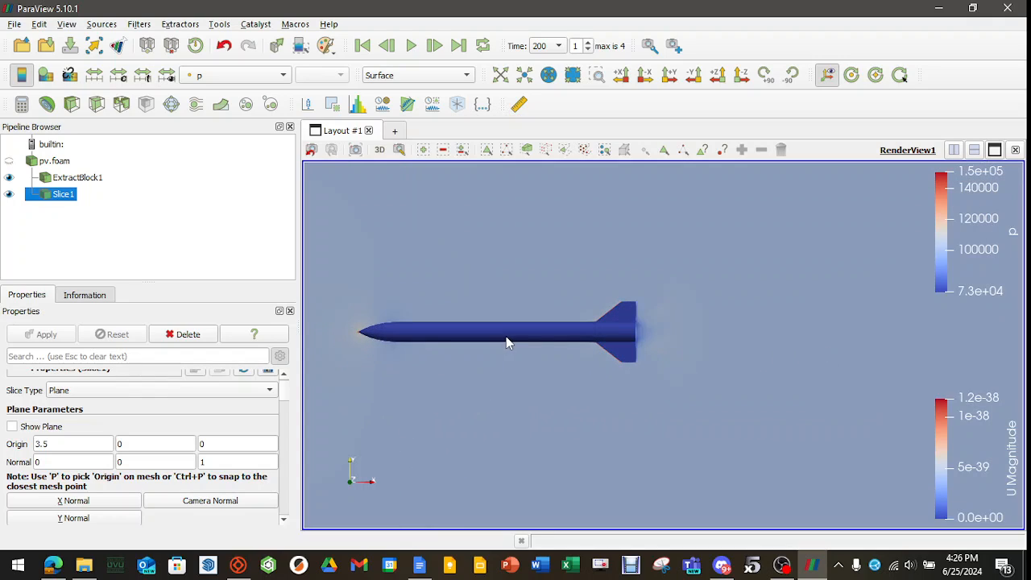
pyautogui.moveTo(501, 413); pyautogui.dragTo(566, 412, button='middle')
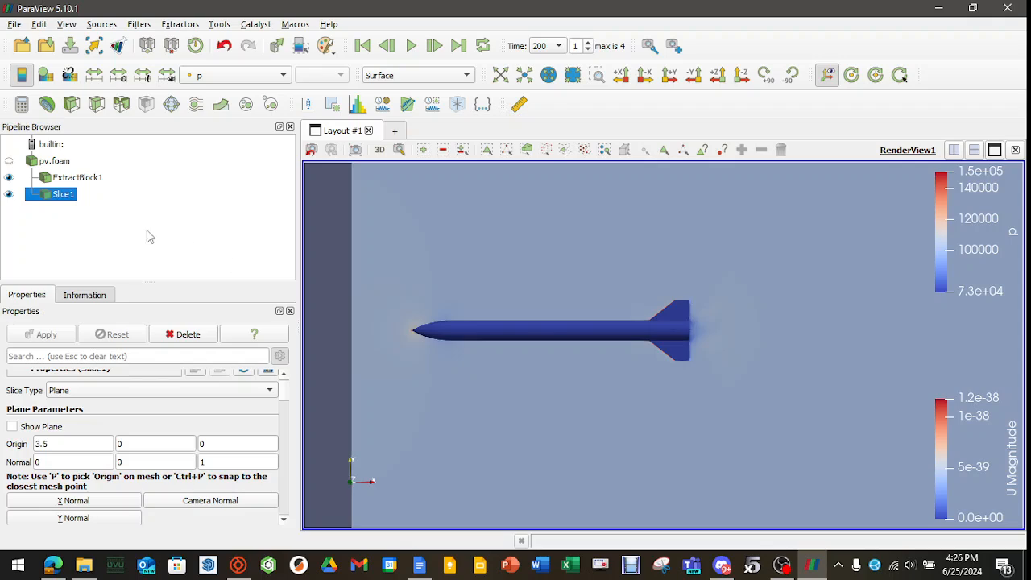
# Color the slice by the U point array and inspect the velocity around the rocket's nose and wake.
pyautogui.click(281, 76)
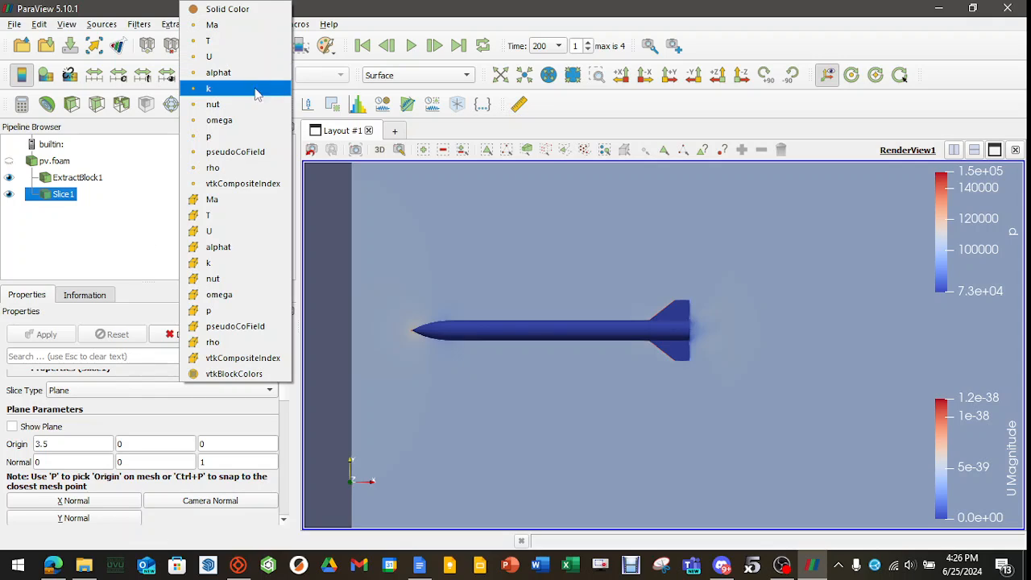
pyautogui.click(230, 58)
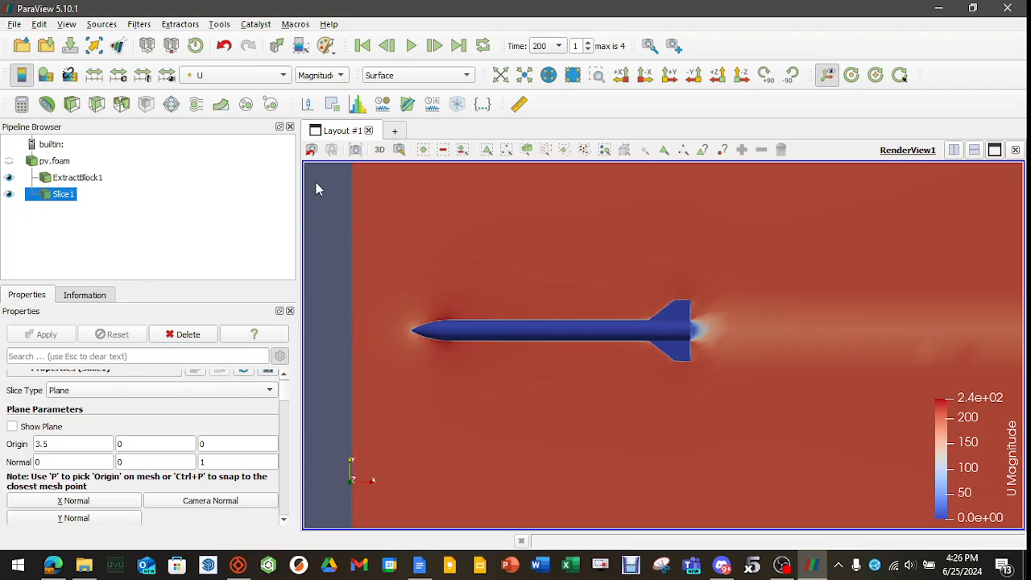
pyautogui.scroll(-2, 525, 314)
pyautogui.moveTo(723, 376); pyautogui.dragTo(677, 372, button='middle')
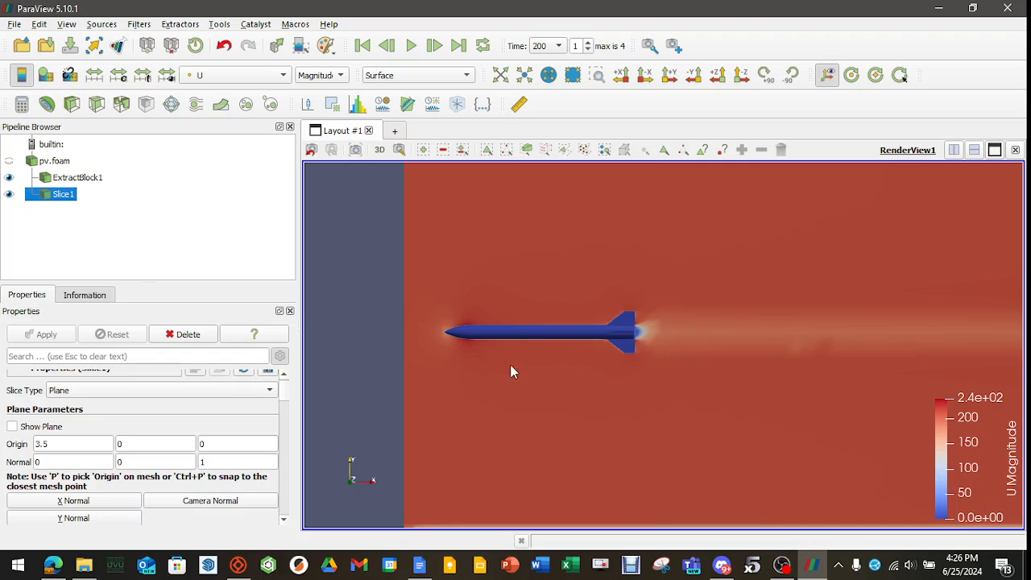
pyautogui.scroll(5, 434, 341)
pyautogui.moveTo(423, 368); pyautogui.dragTo(573, 377, button='middle')
pyautogui.scroll(-3, 573, 378)
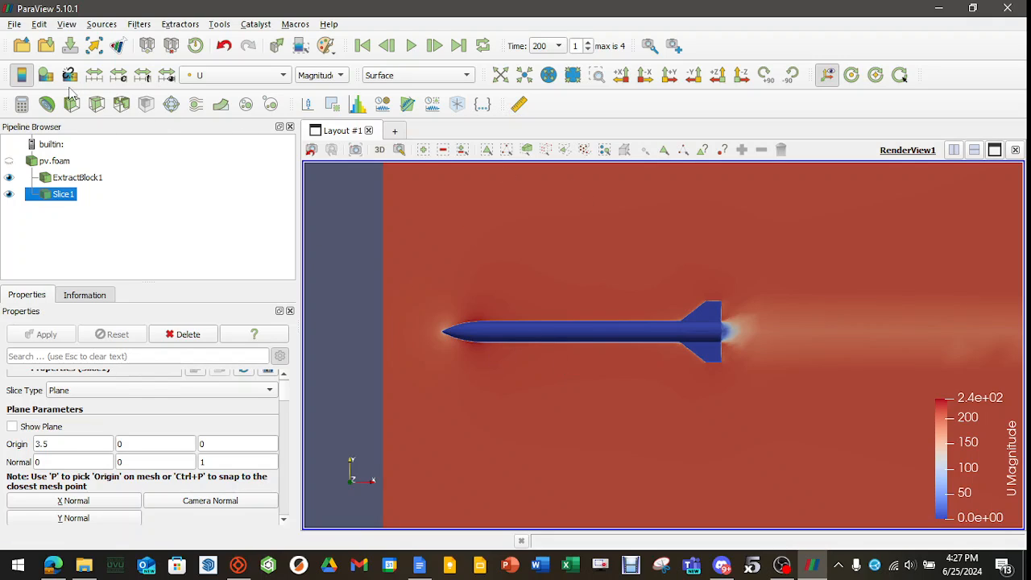
# Apply the Rainbow Desaturated color preset to the slice's U color map.
pyautogui.click(46, 74)
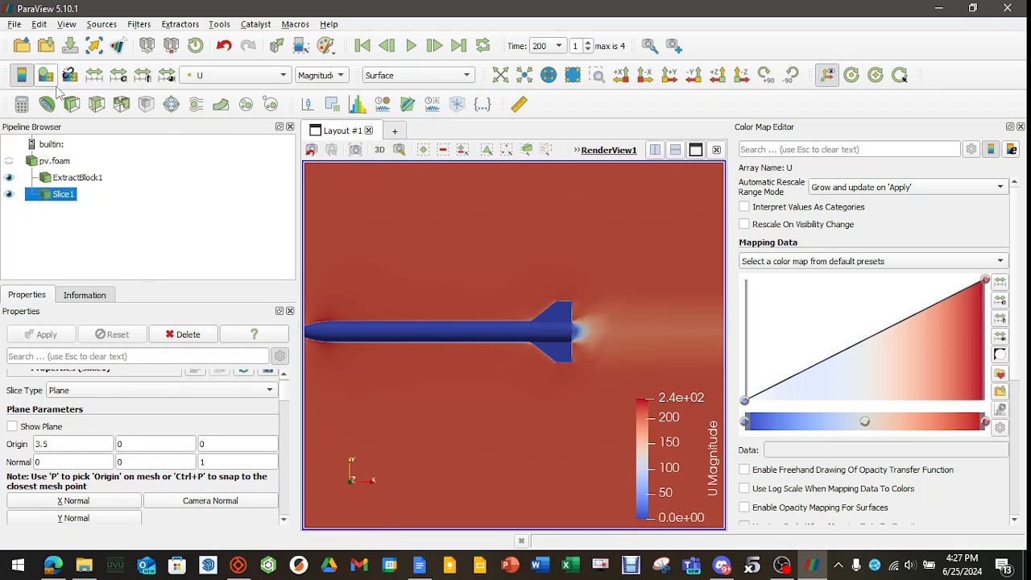
pyautogui.click(999, 373)
pyautogui.click(643, 306)
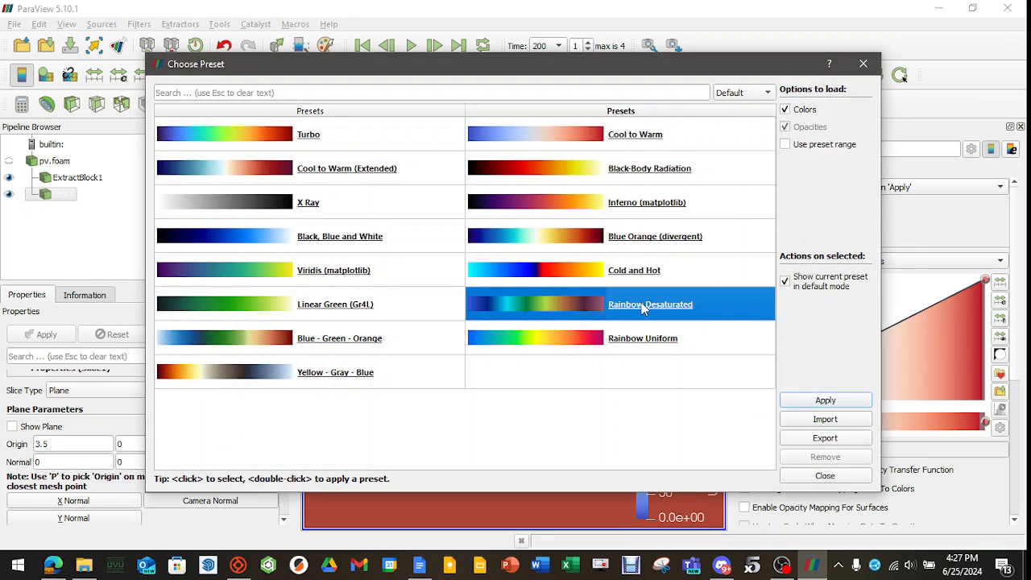
pyautogui.click(825, 400)
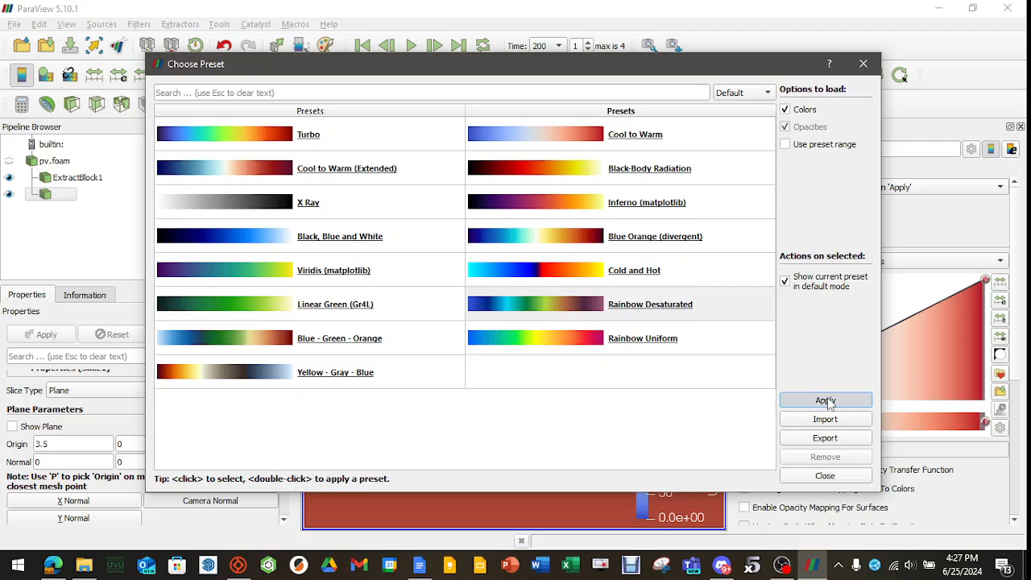
pyautogui.click(873, 66)
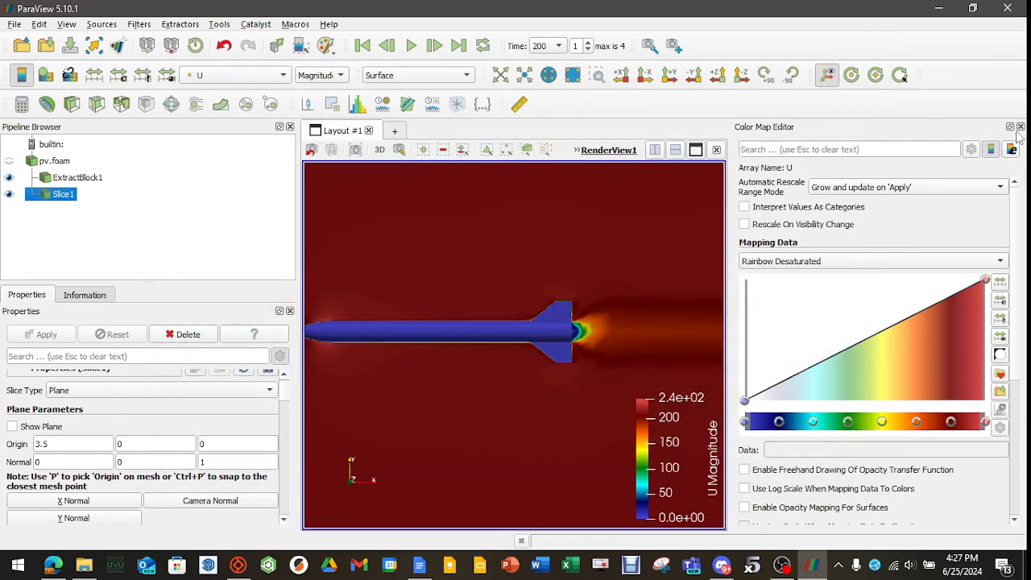
pyautogui.click(1019, 127)
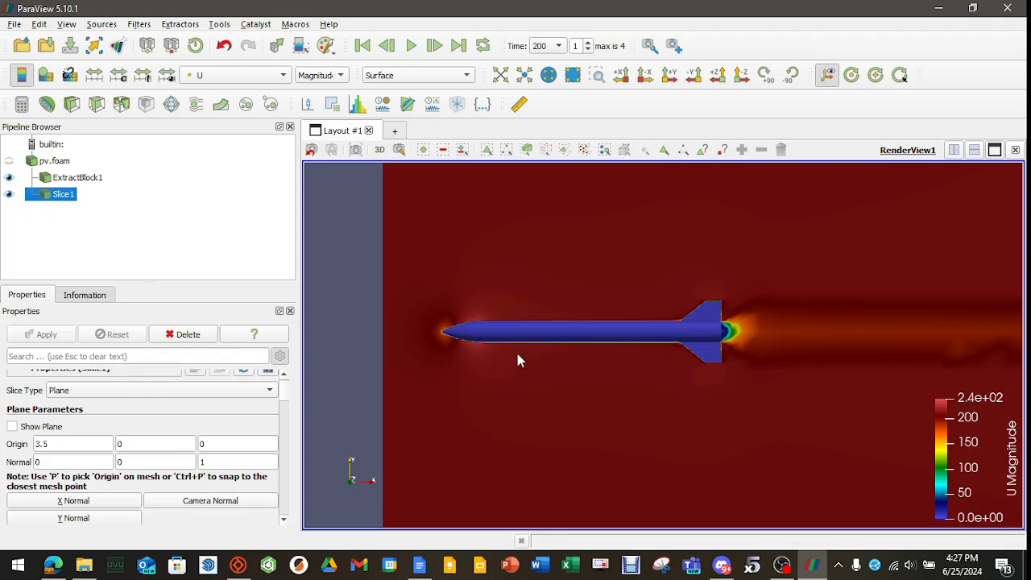
# Set the velocity slice's representation to Surface LIC.
pyautogui.scroll(-3, 668, 384)
pyautogui.moveTo(324, 419); pyautogui.dragTo(701, 397, button='middle')
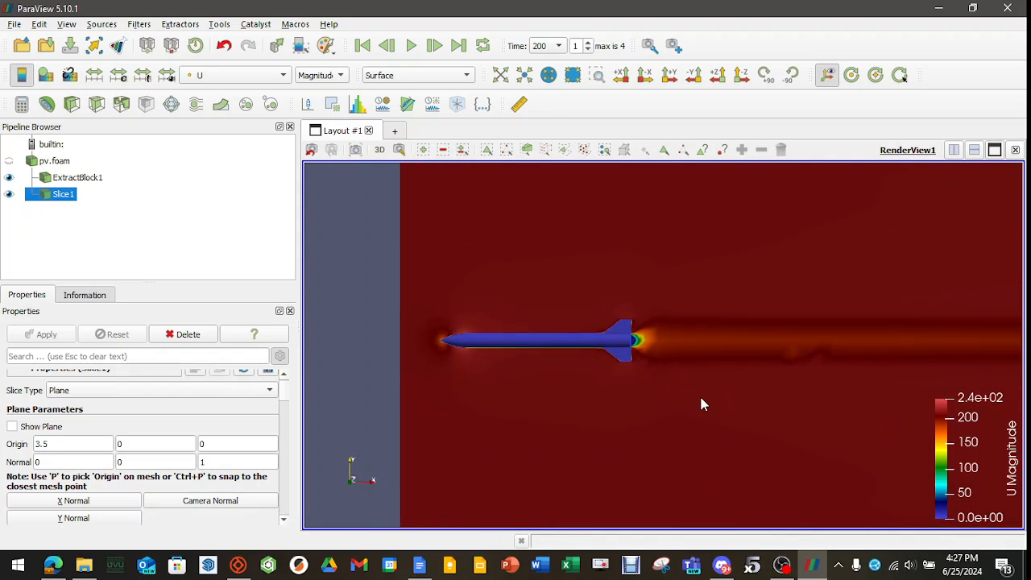
pyautogui.scroll(3, 533, 362)
pyautogui.scroll(-2, 541, 383)
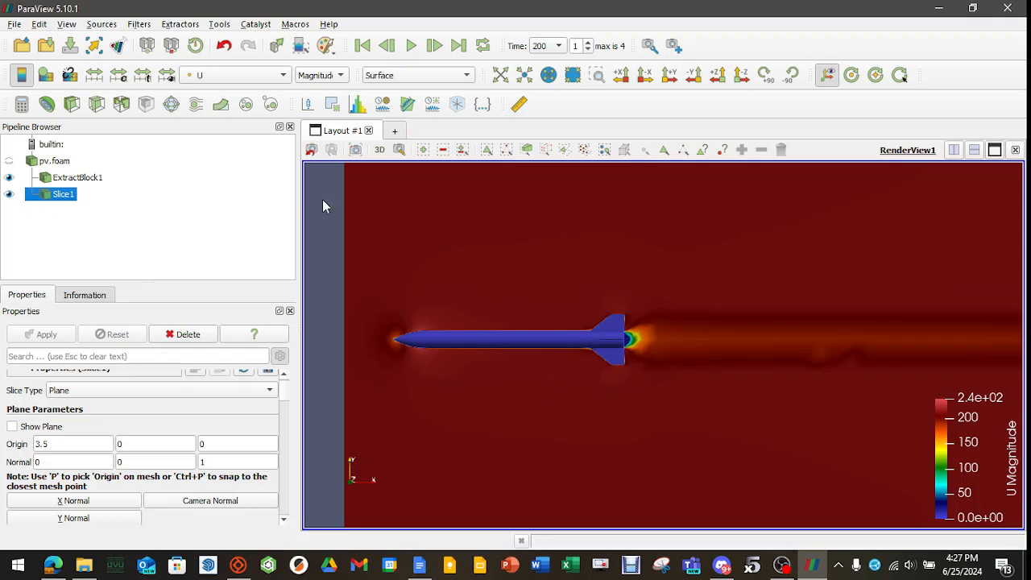
pyautogui.click(447, 76)
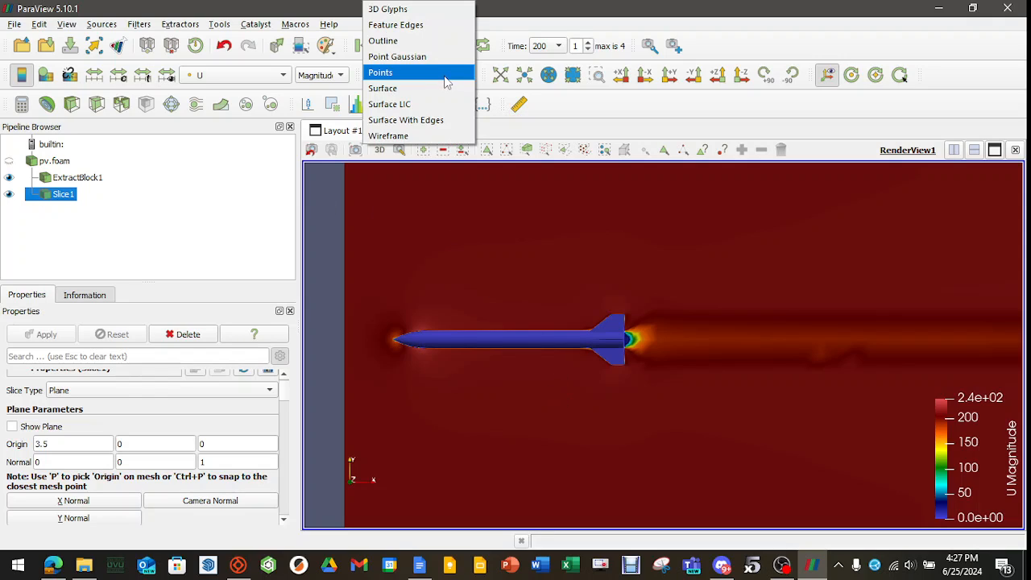
pyautogui.click(419, 108)
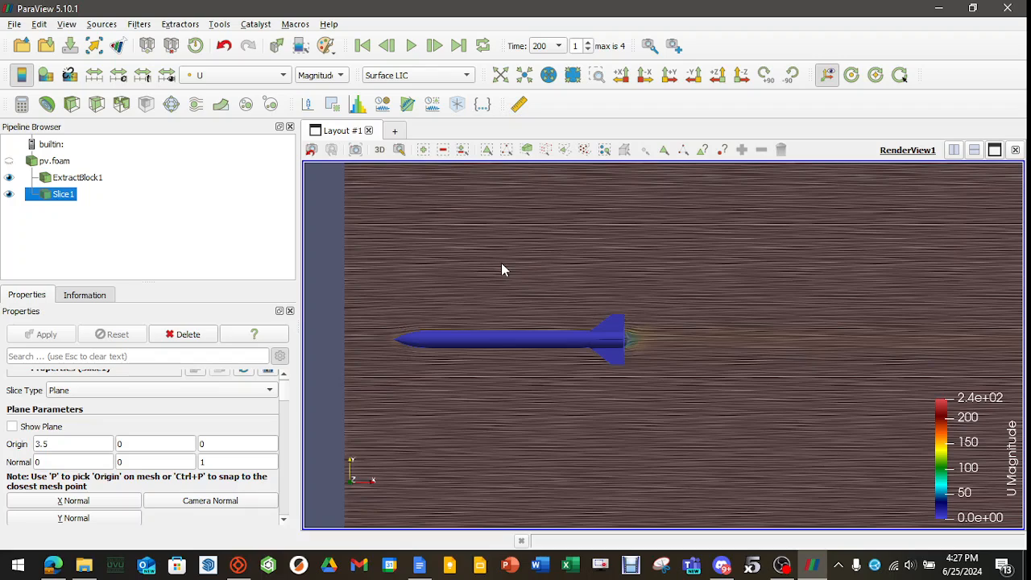
# Set the slice's Surface LIC color mode to Multiply and its contrast enhancement to Color Only.
pyautogui.scroll(-8, 257, 422)
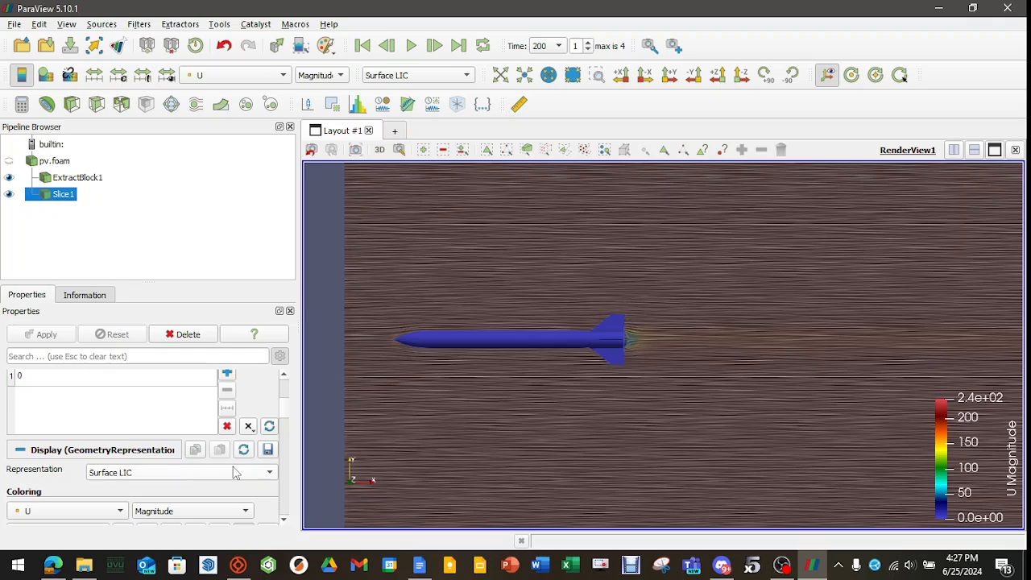
pyautogui.scroll(-5, 259, 466)
pyautogui.scroll(-10, 258, 460)
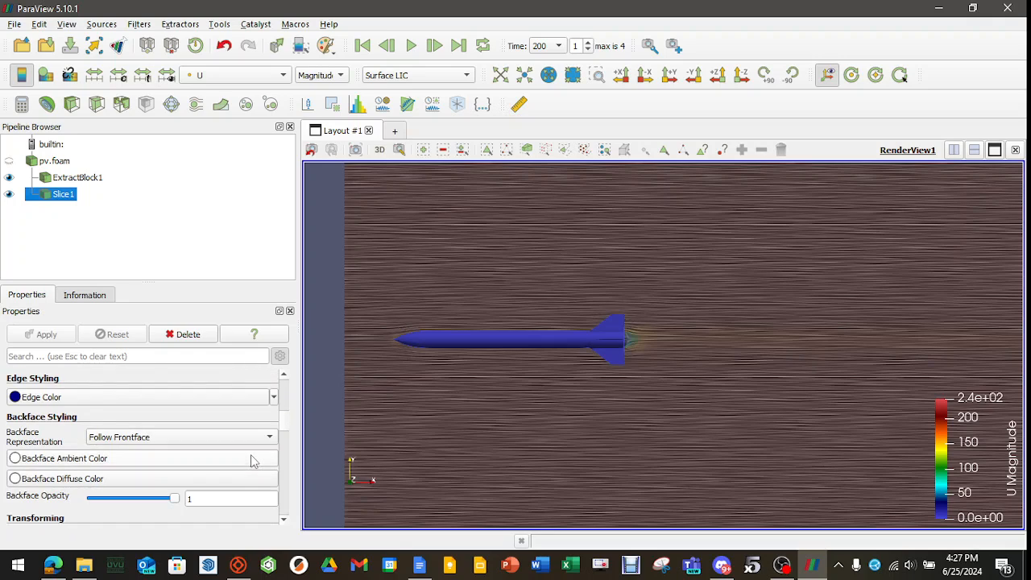
pyautogui.scroll(-12, 253, 455)
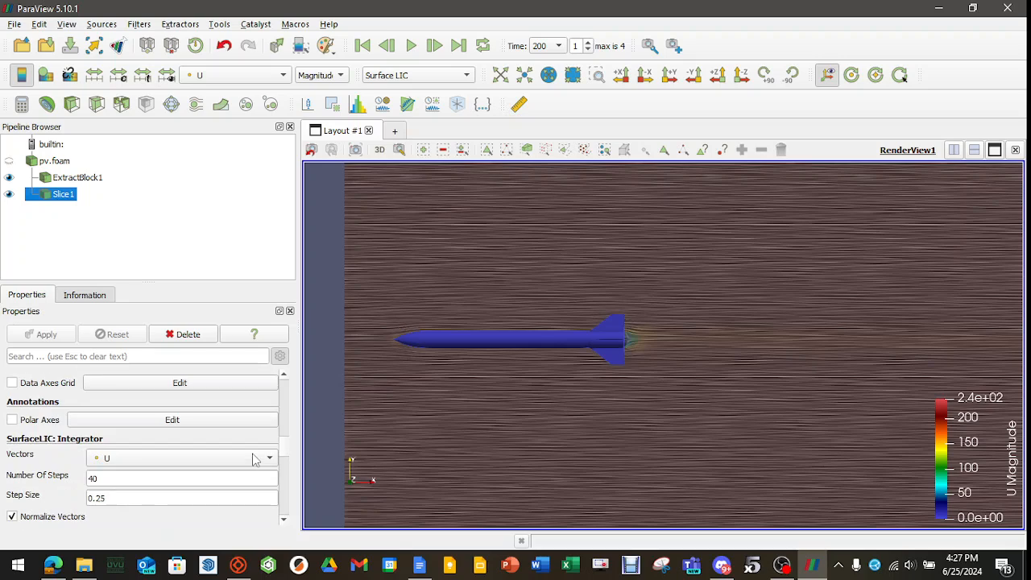
pyautogui.scroll(3, 249, 451)
pyautogui.click(173, 434)
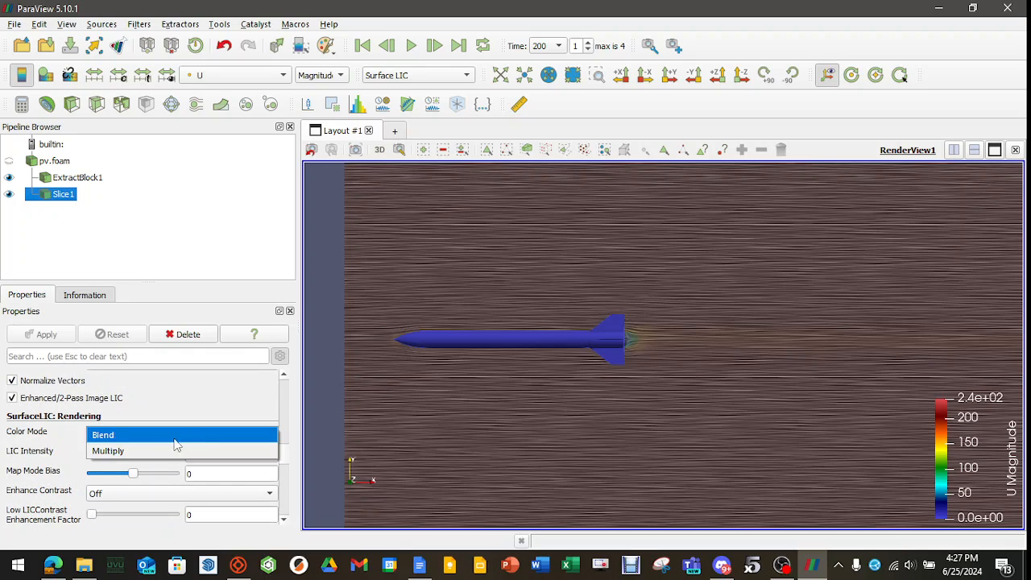
pyautogui.click(161, 446)
pyautogui.click(133, 494)
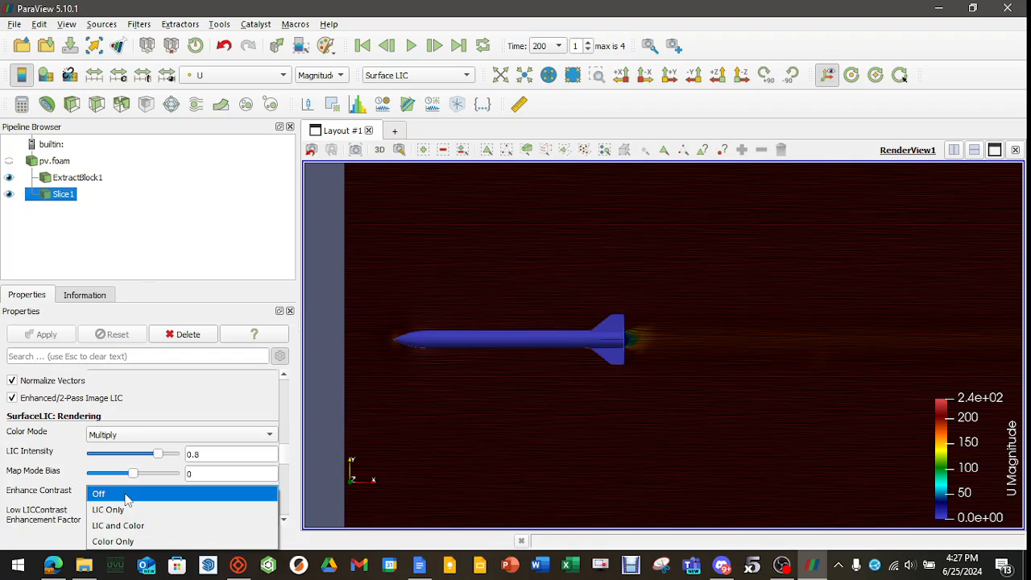
pyautogui.click(123, 541)
pyautogui.scroll(-3, 732, 345)
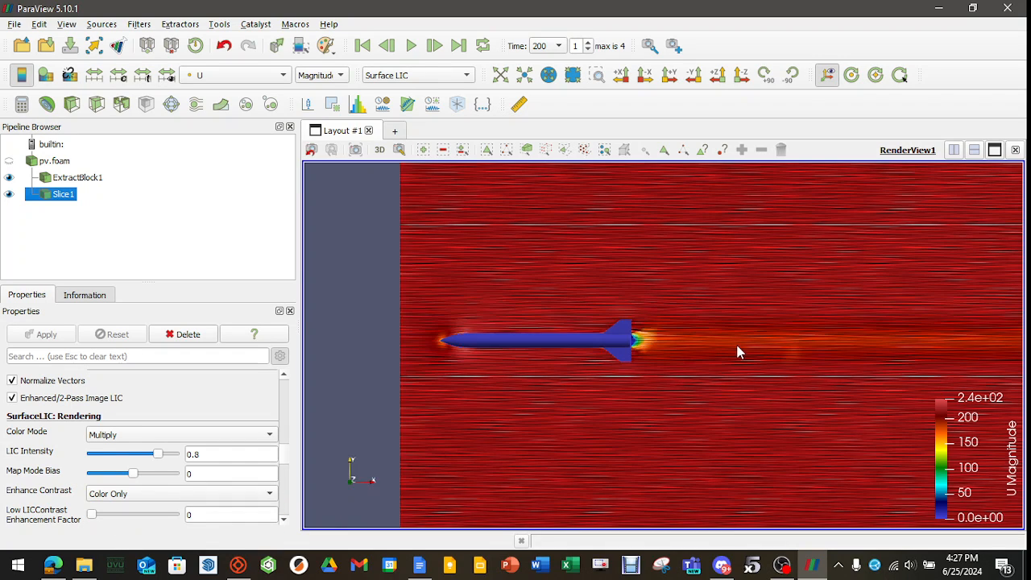
pyautogui.moveTo(728, 353)
pyautogui.mouseDown()
pyautogui.moveTo(655, 353)
pyautogui.moveTo(729, 356)
pyautogui.mouseUp()
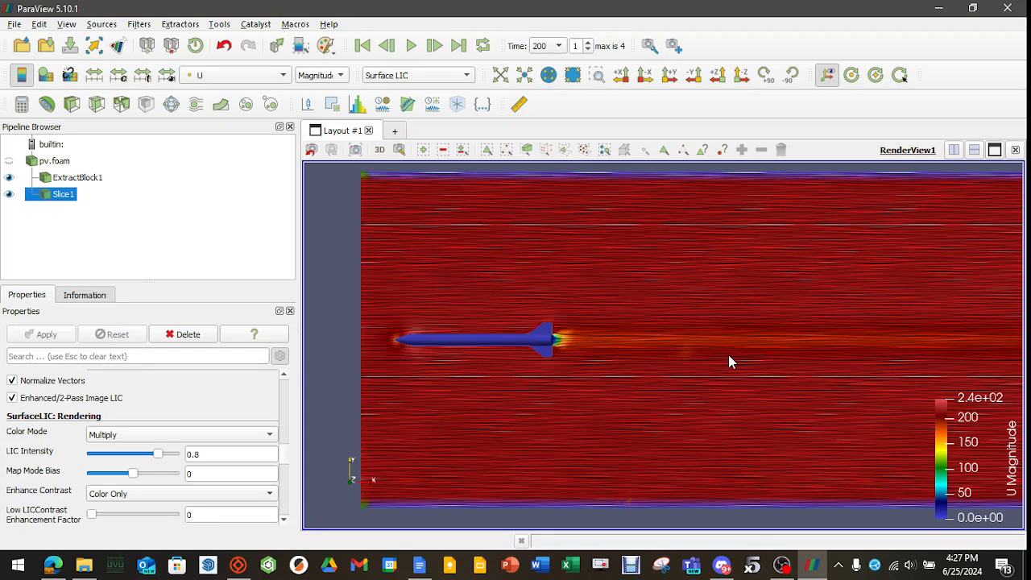
# Try the Points representation on the slice, and return it to plain Surface.
pyautogui.click(456, 75)
pyautogui.click(427, 74)
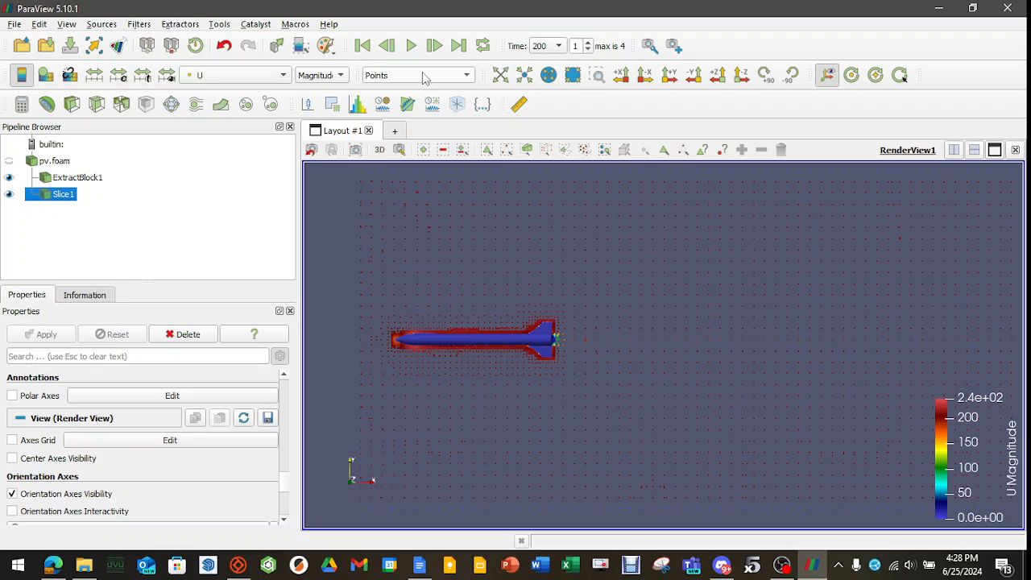
pyautogui.click(424, 76)
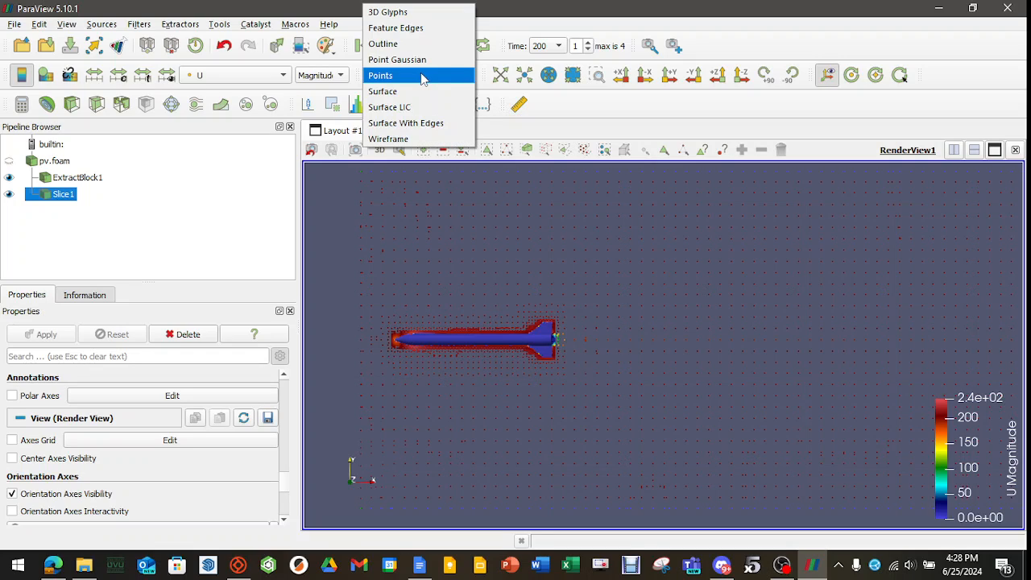
pyautogui.click(407, 92)
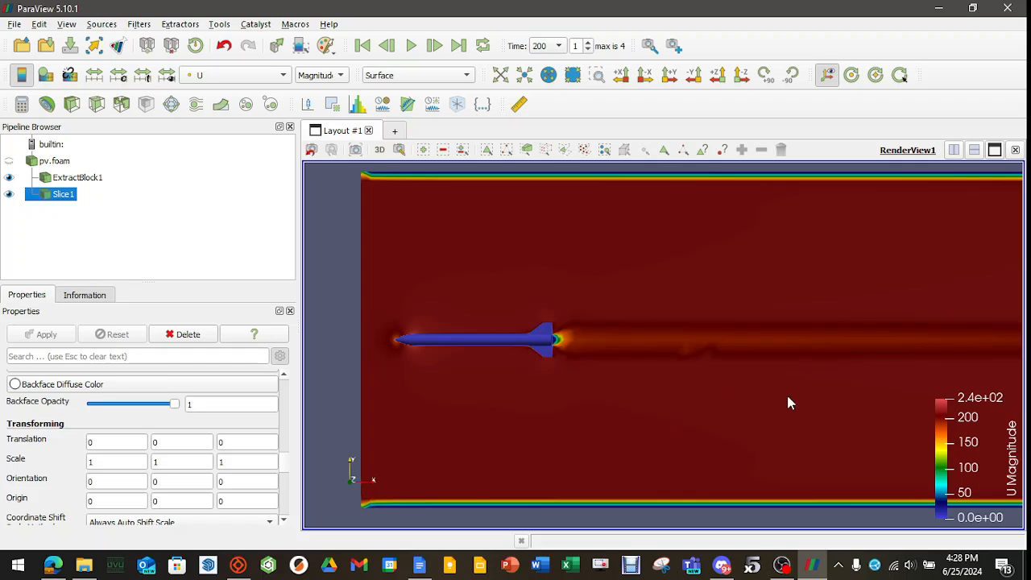
pyautogui.moveTo(788, 403); pyautogui.dragTo(847, 390)
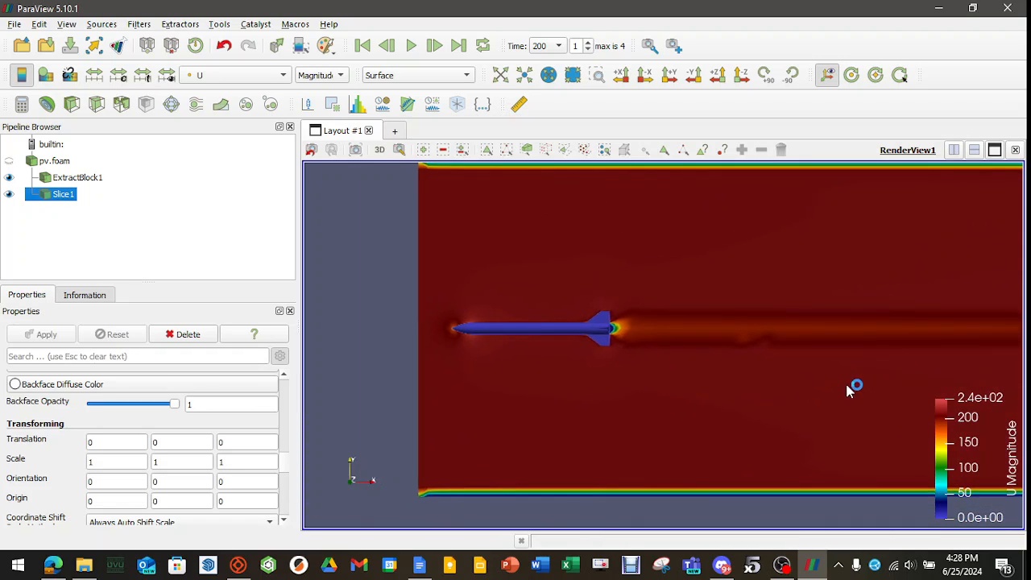
# Color the extracted rocket surface, ExtractBlock1, by the omega point field.
pyautogui.click(78, 177)
pyautogui.click(266, 75)
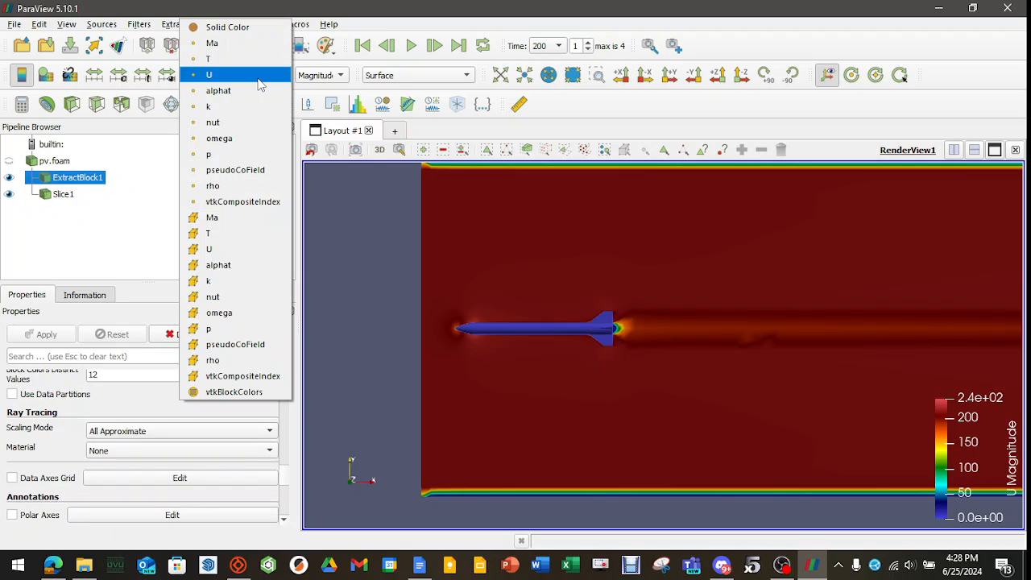
pyautogui.click(219, 139)
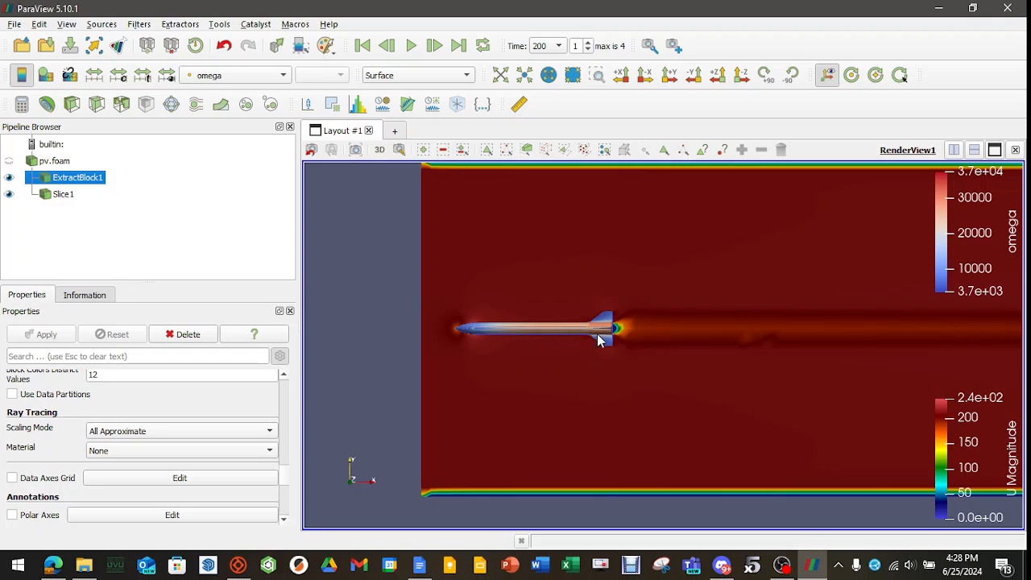
# Try U and Solid Color coloring on the rocket surface, and return it to omega.
pyautogui.click(265, 76)
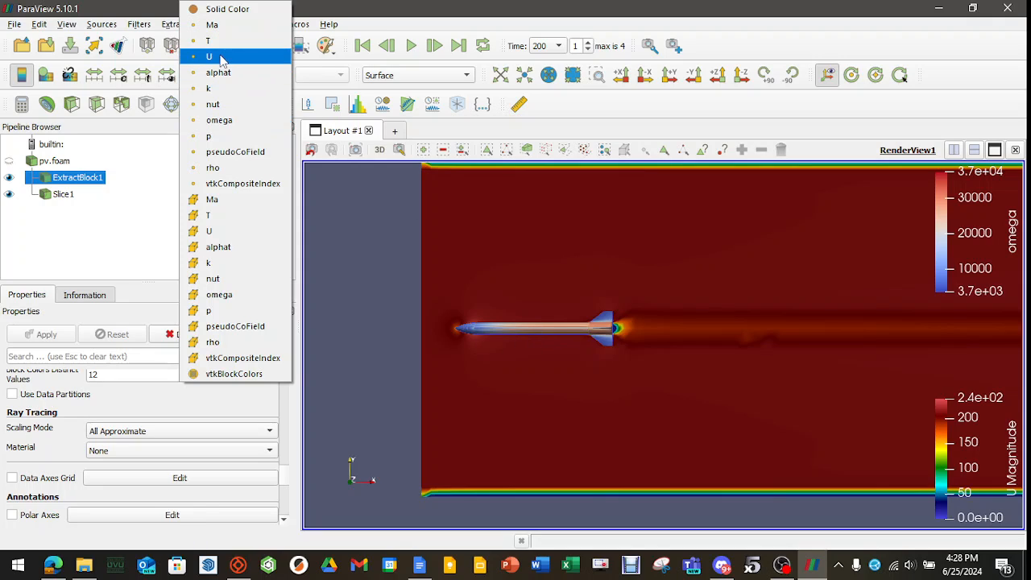
pyautogui.click(219, 90)
pyautogui.click(269, 77)
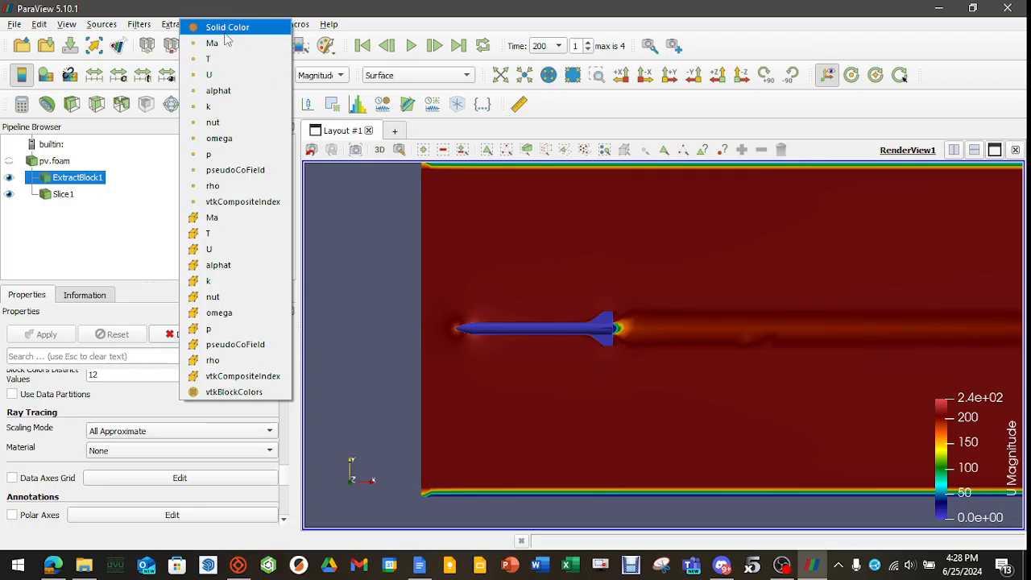
pyautogui.click(241, 25)
pyautogui.click(241, 75)
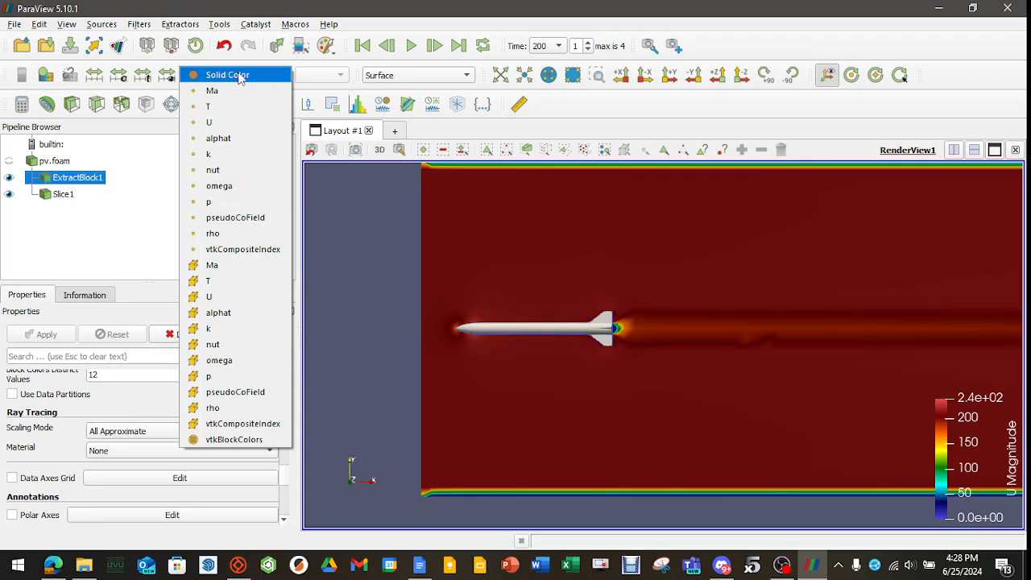
pyautogui.click(230, 186)
# Examine the omega coloring around the rocket's fins and the wake behind it on the velocity slice.
pyautogui.scroll(5, 514, 353)
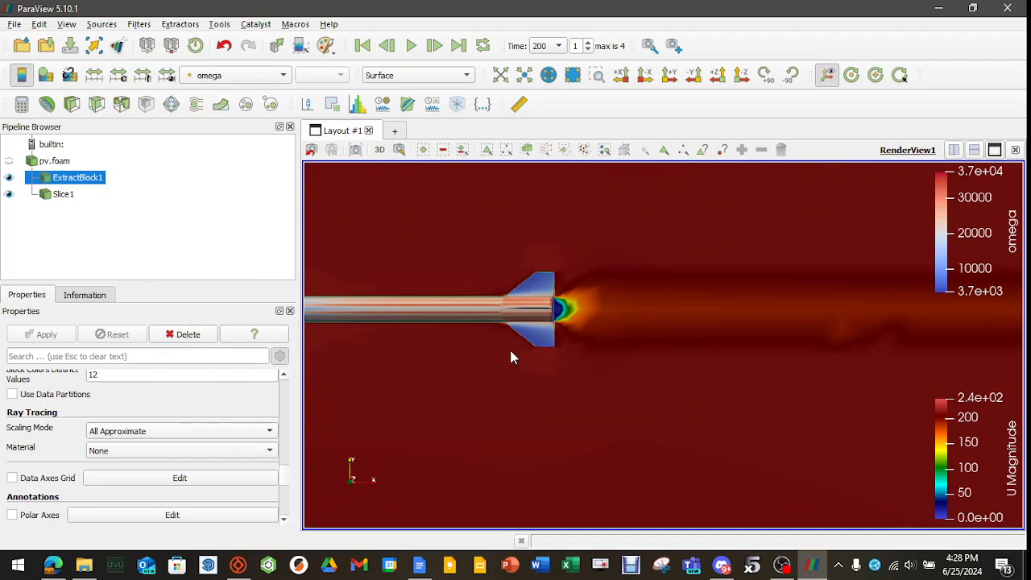
pyautogui.scroll(-4, 509, 346)
pyautogui.moveTo(680, 400); pyautogui.dragTo(438, 402, button='middle')
pyautogui.moveTo(886, 399)
pyautogui.mouseDown(button='middle')
pyautogui.moveTo(512, 407)
pyautogui.moveTo(895, 400)
pyautogui.mouseUp(button='middle')
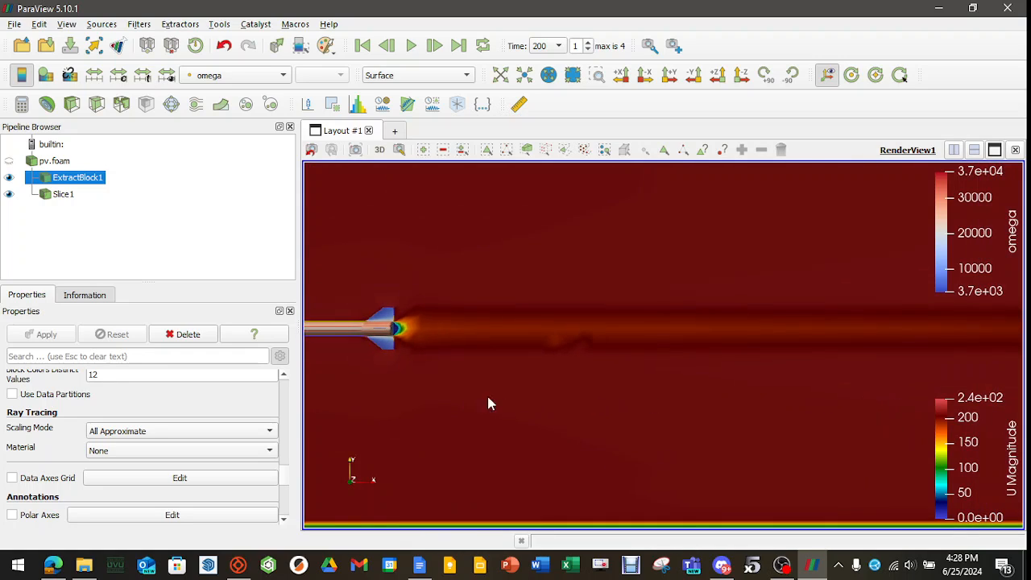
pyautogui.moveTo(486, 395); pyautogui.dragTo(557, 408, button='middle')
pyautogui.scroll(-3, 604, 417)
pyautogui.scroll(4, 641, 394)
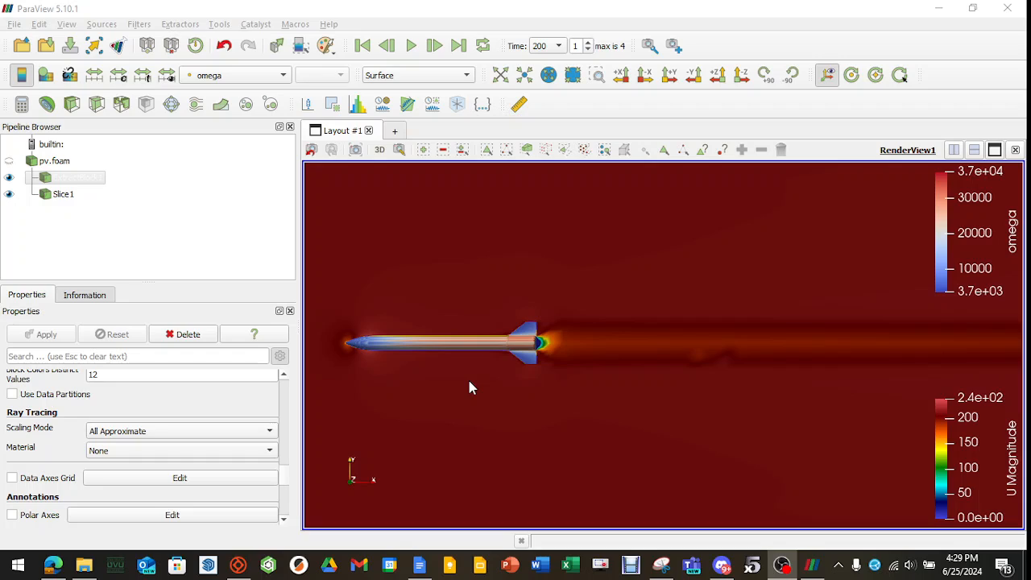
# Switch to the Final resulsts doc in Google Docs and review its drag coefficient calculation and rocket flow images.
pyautogui.click(418, 565)
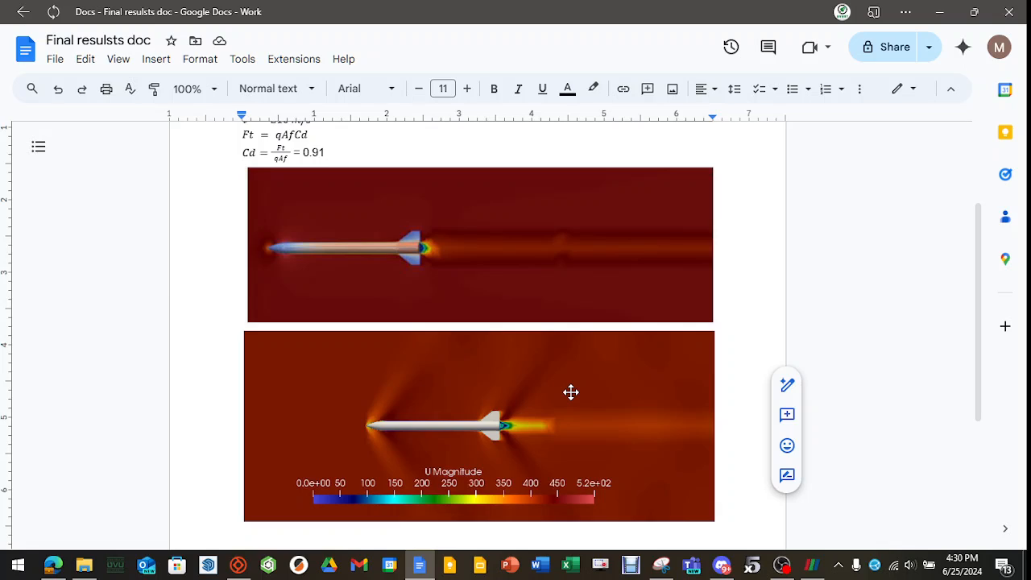
pyautogui.scroll(3, 570, 391)
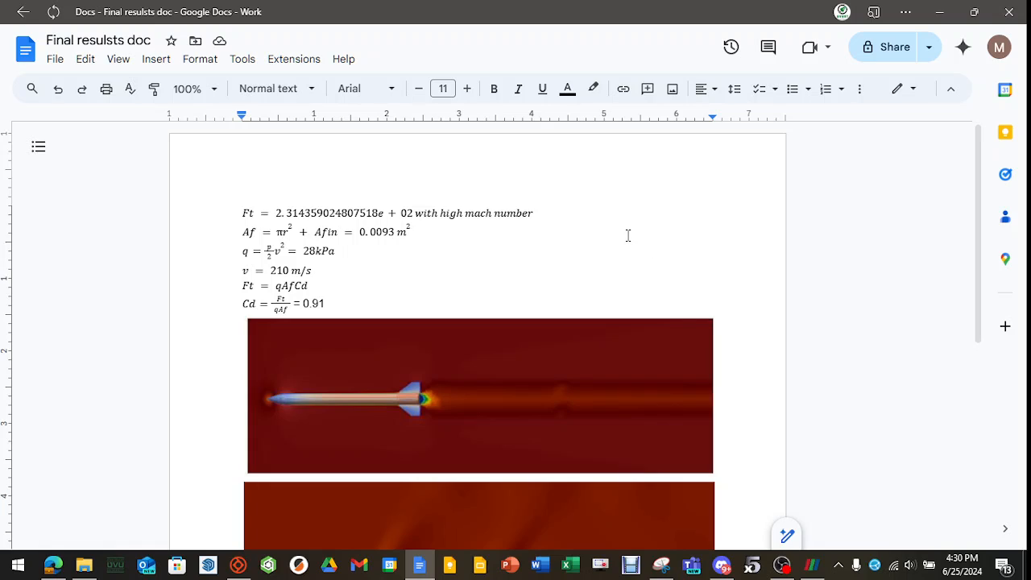
pyautogui.scroll(-4, 688, 227)
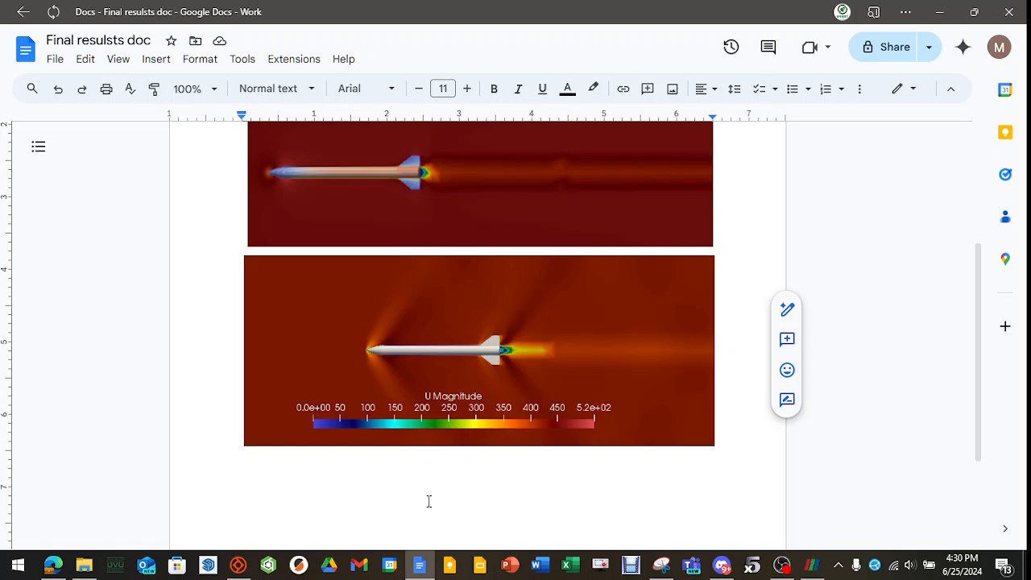
pyautogui.scroll(5, 426, 502)
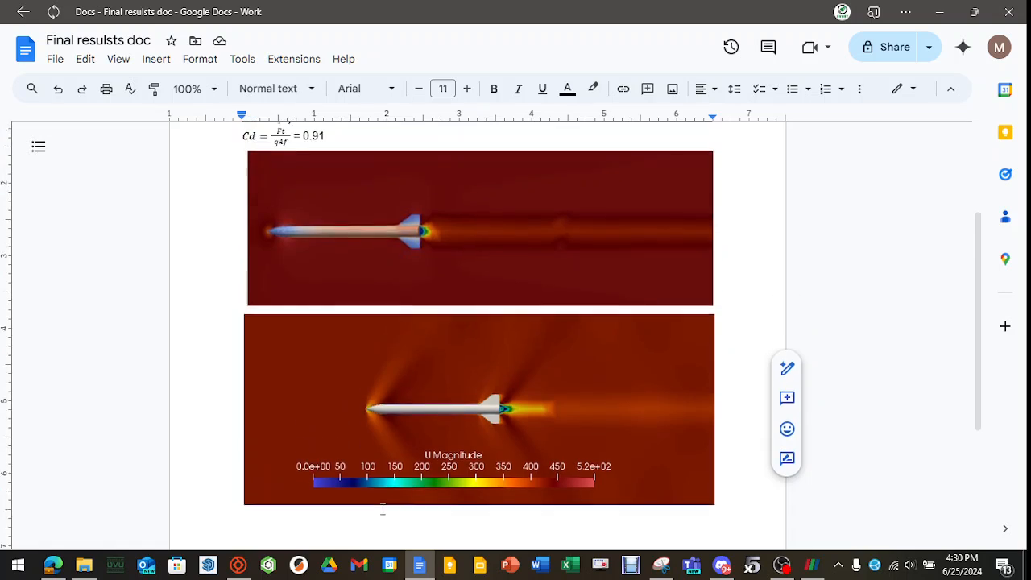